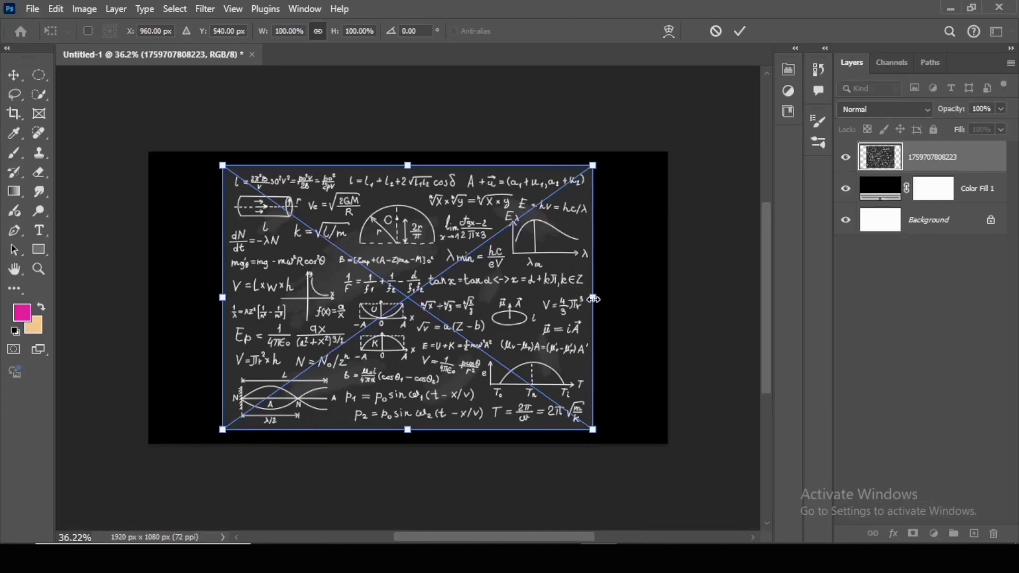
# - Scale the placed formula image to span the full canvas width and lower its layer opacity to 70%
pyautogui.moveTo(594, 298); pyautogui.dragTo(668, 297)
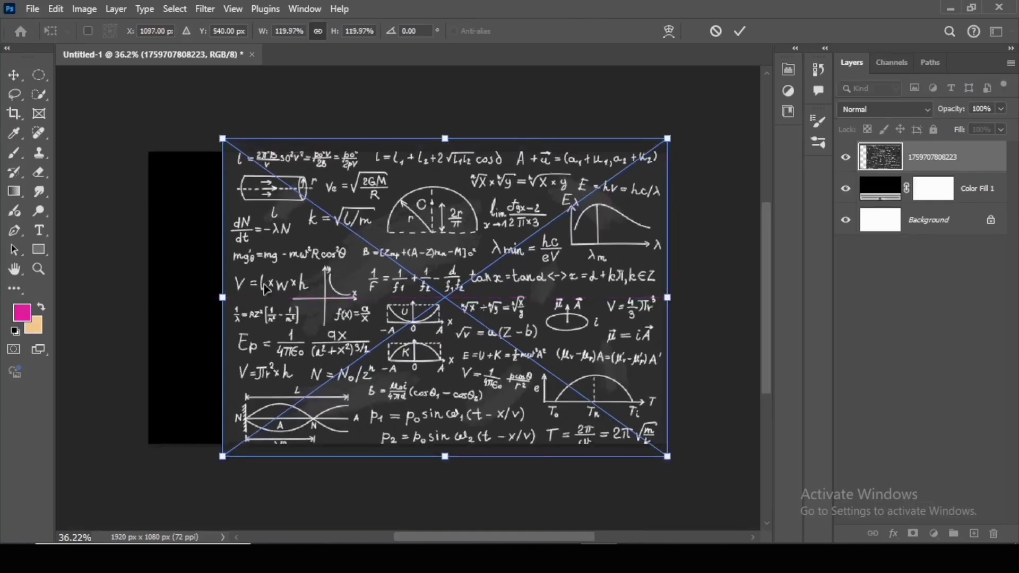
pyautogui.moveTo(222, 297); pyautogui.dragTo(148, 301)
pyautogui.press('Return')
pyautogui.moveTo(950, 110); pyautogui.dragTo(971, 120)
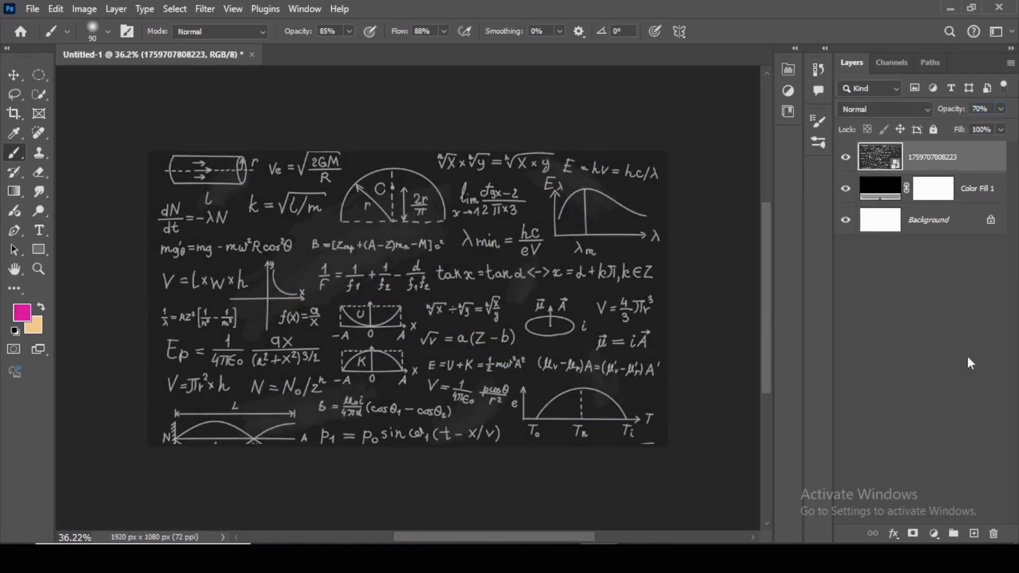
# - Add a new layer and make a rectangular selection covering the right half of the canvas
pyautogui.click(973, 534)
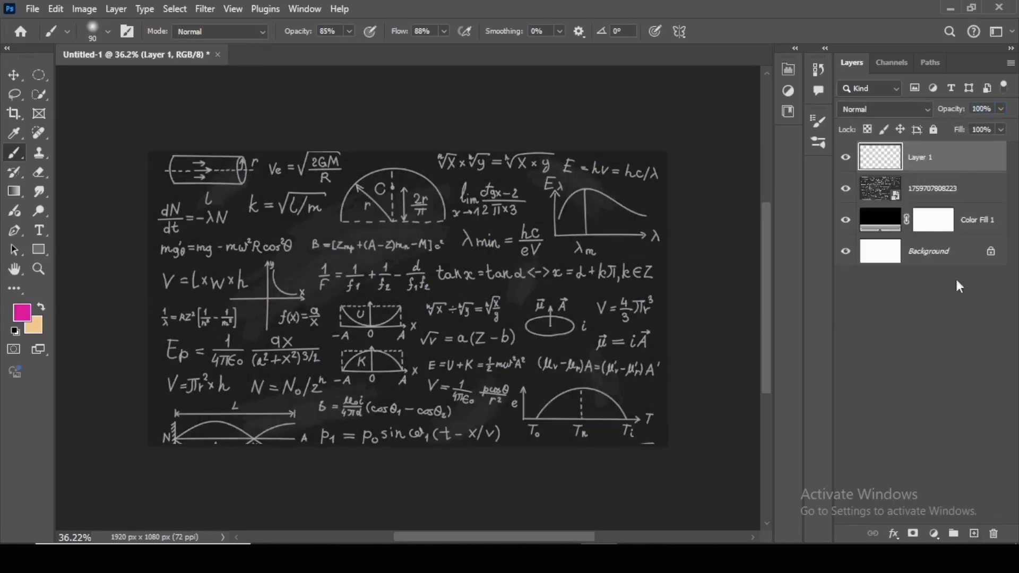
pyautogui.click(43, 75)
pyautogui.click(133, 74)
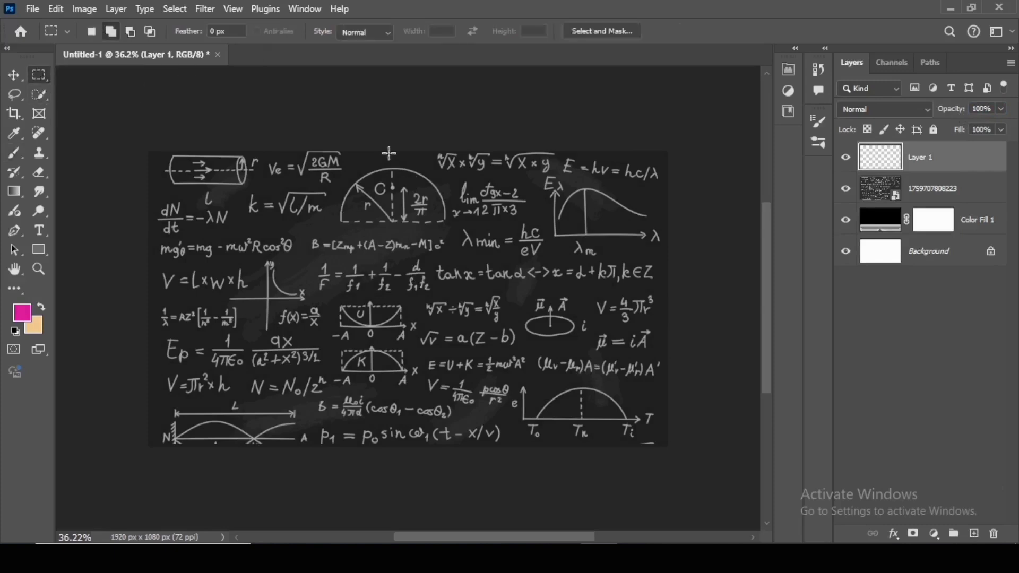
pyautogui.moveTo(391, 147)
pyautogui.mouseDown()
pyautogui.moveTo(528, 290)
pyautogui.moveTo(659, 389)
pyautogui.moveTo(663, 446)
pyautogui.mouseUp()
# - Set the foreground color to bright magenta for the Brush tool
pyautogui.press('b')
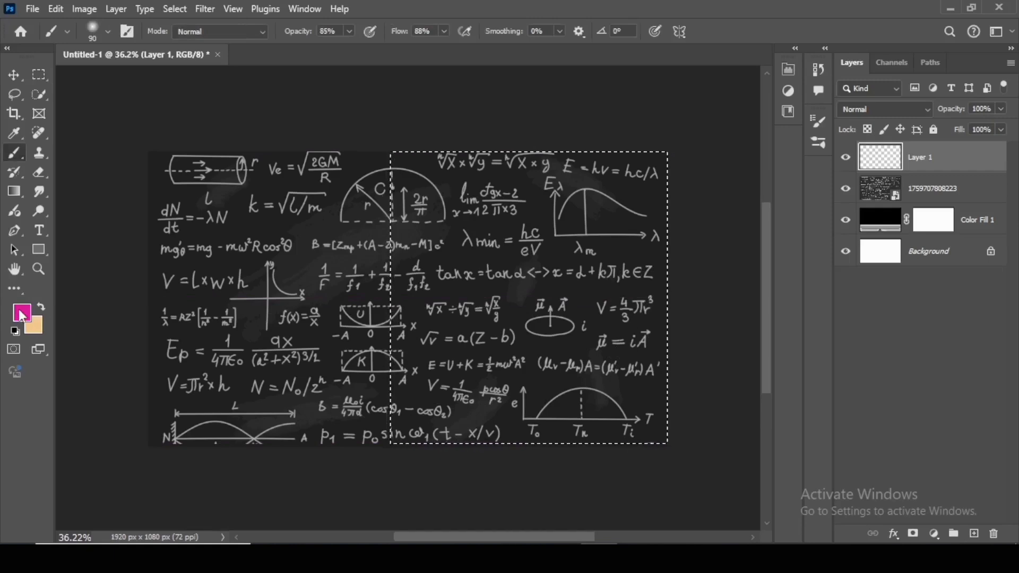
pyautogui.click(21, 313)
pyautogui.write('ff00aa')
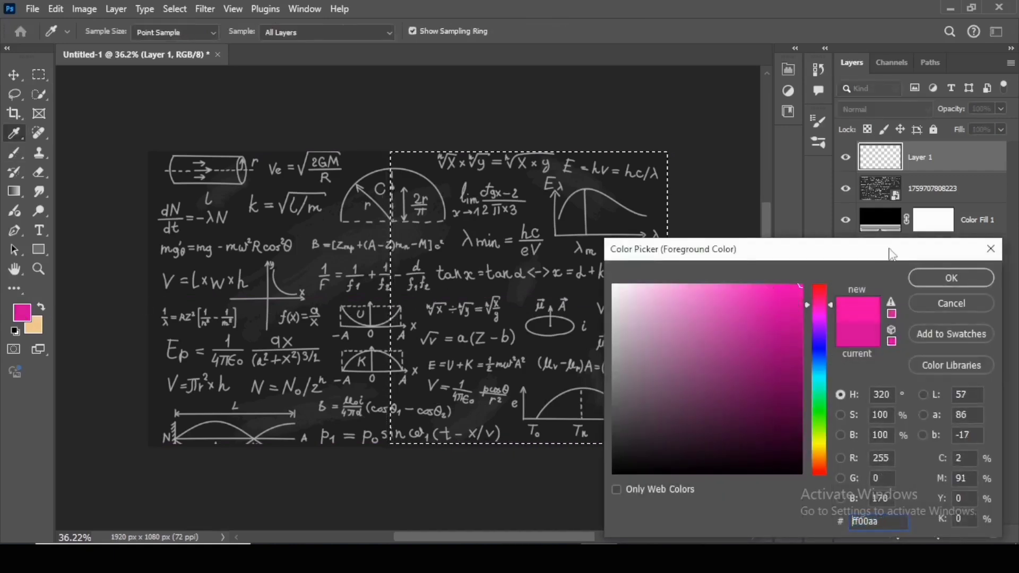
pyautogui.press('Return')
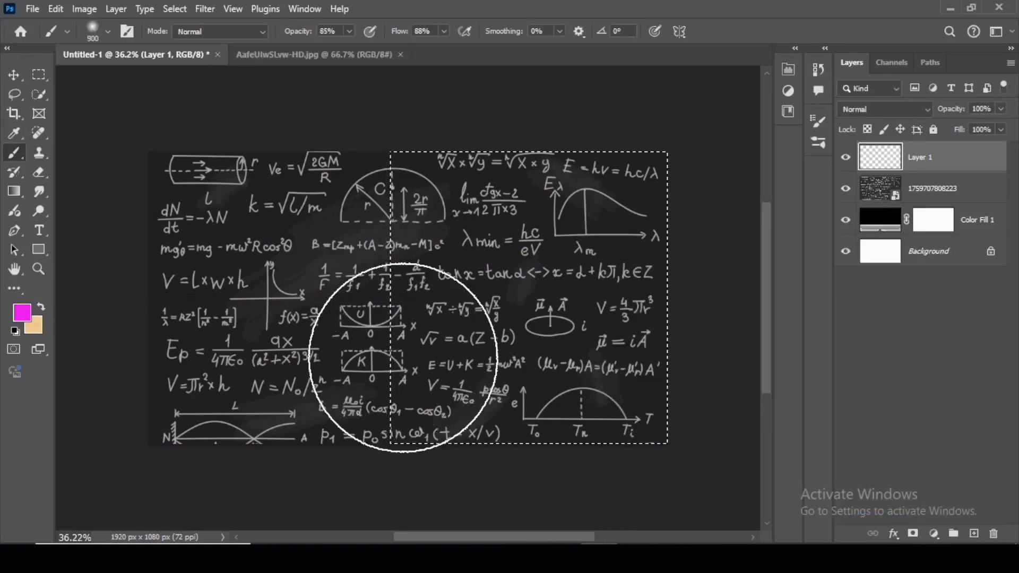
# - Paint a soft magenta glow with a white core inside the selected right half, enlarging the brush between strokes
pyautogui.moveTo(403, 357); pyautogui.dragTo(399, 352)
pyautogui.press(']')
pyautogui.press(']')
pyautogui.press(']')
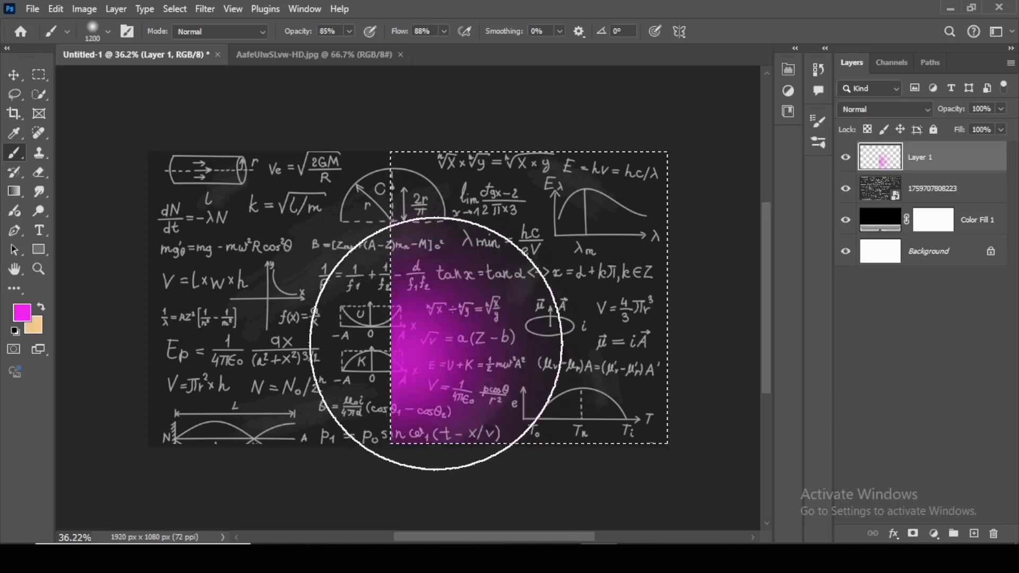
pyautogui.moveTo(441, 325)
pyautogui.mouseDown()
pyautogui.moveTo(436, 344)
pyautogui.moveTo(460, 332)
pyautogui.mouseUp()
pyautogui.press(']')
pyautogui.press(']')
pyautogui.press(']')
pyautogui.press(']')
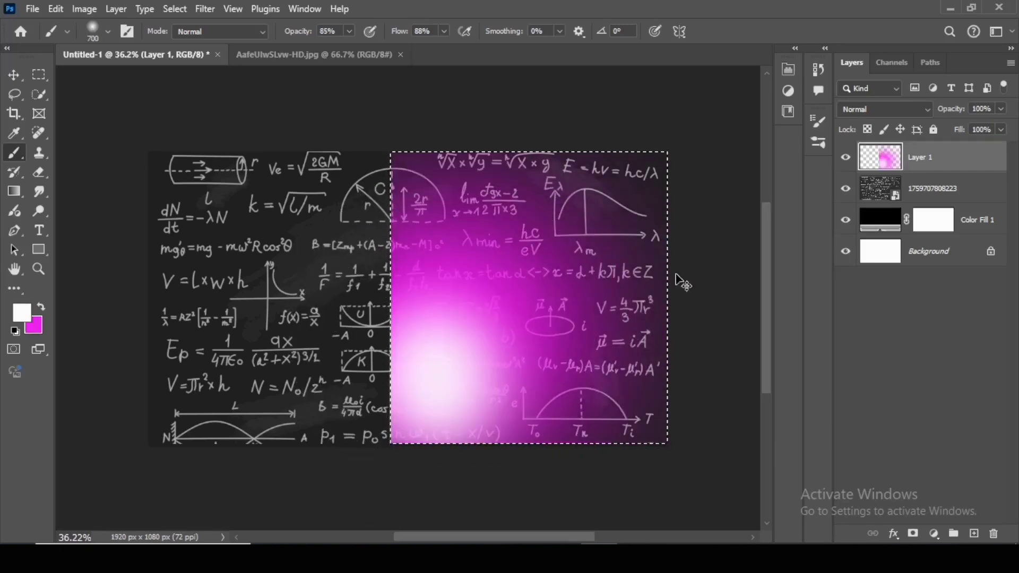
# - Invert the selection to the left half and add a new layer, with bright cyan as the foreground color
pyautogui.hotkey('ctrl', 'shift', 'i')
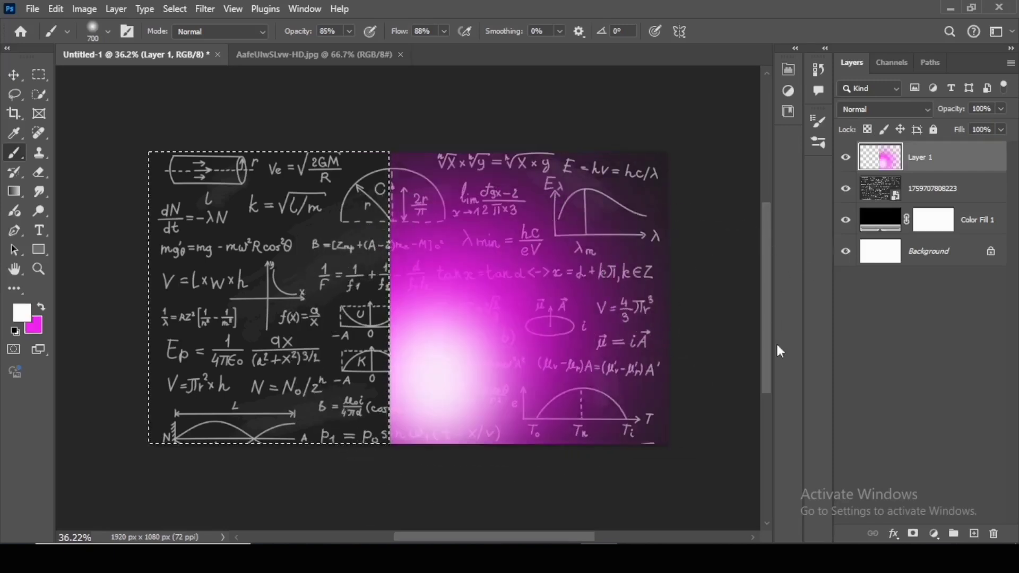
pyautogui.click(973, 532)
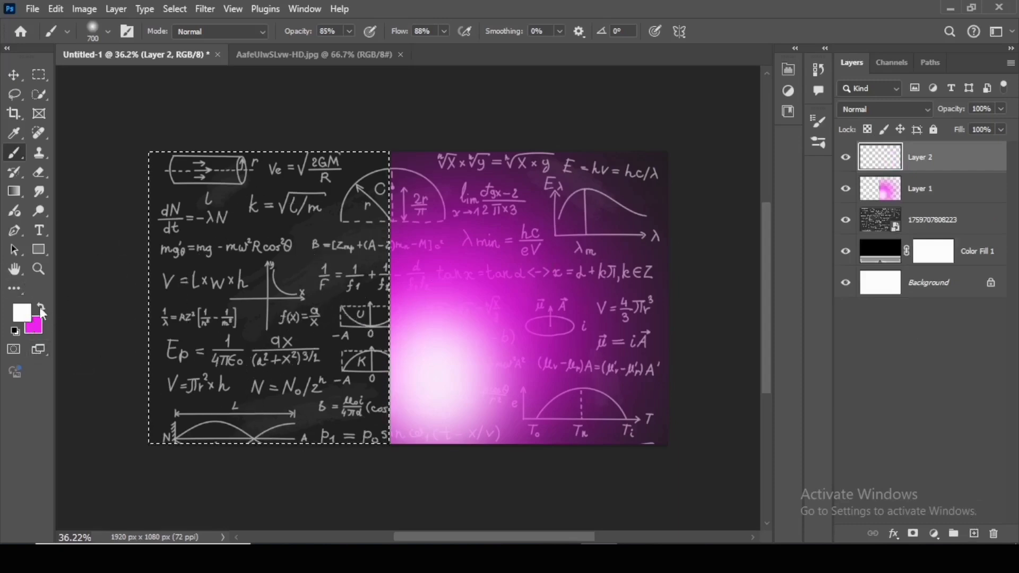
pyautogui.click(20, 315)
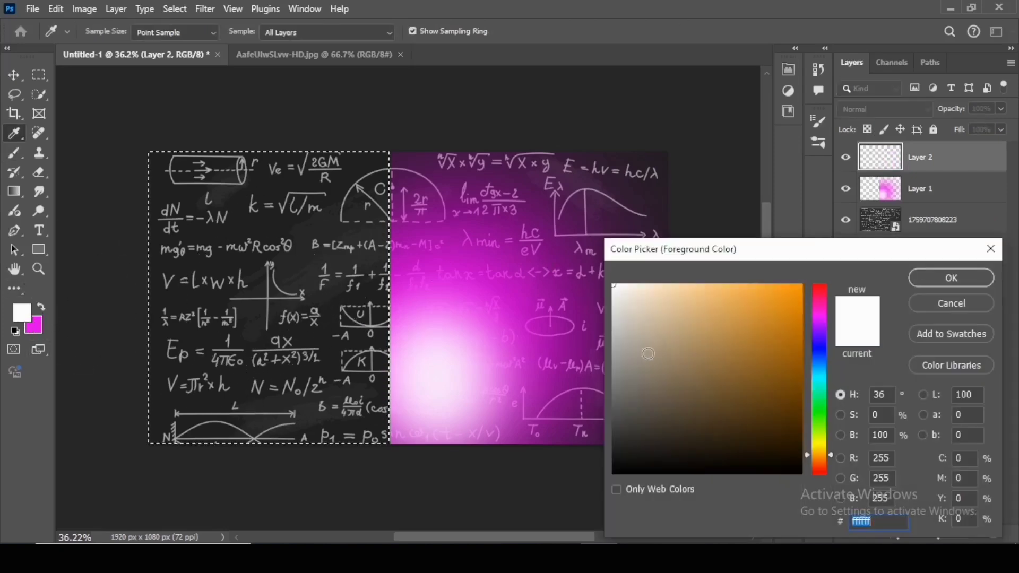
pyautogui.click(818, 349)
pyautogui.moveTo(760, 327); pyautogui.dragTo(852, 268)
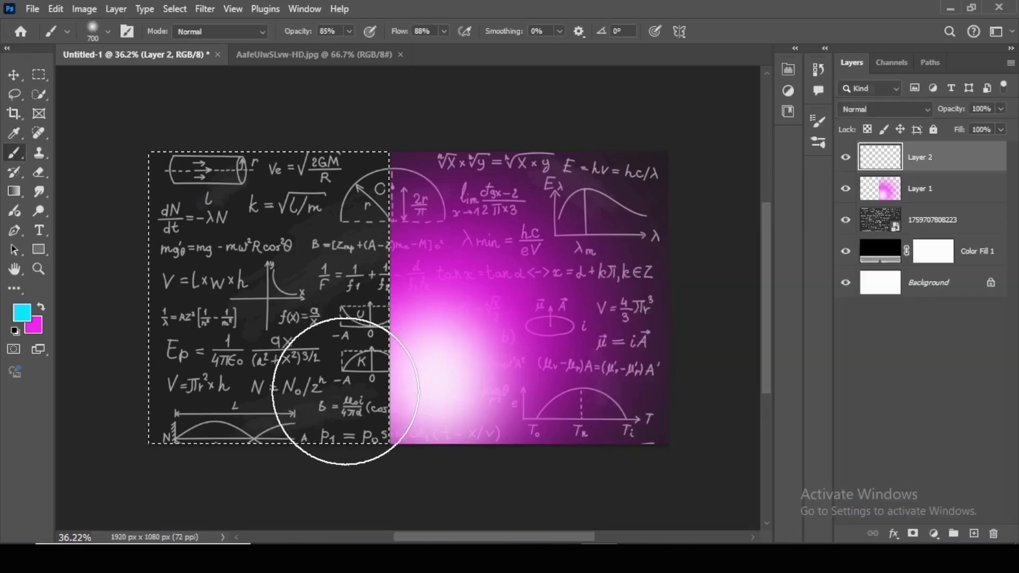
# - Paint a soft cyan glow across the selected left half, enlarging the brush up to 1600 px, and deselect
pyautogui.click(340, 371)
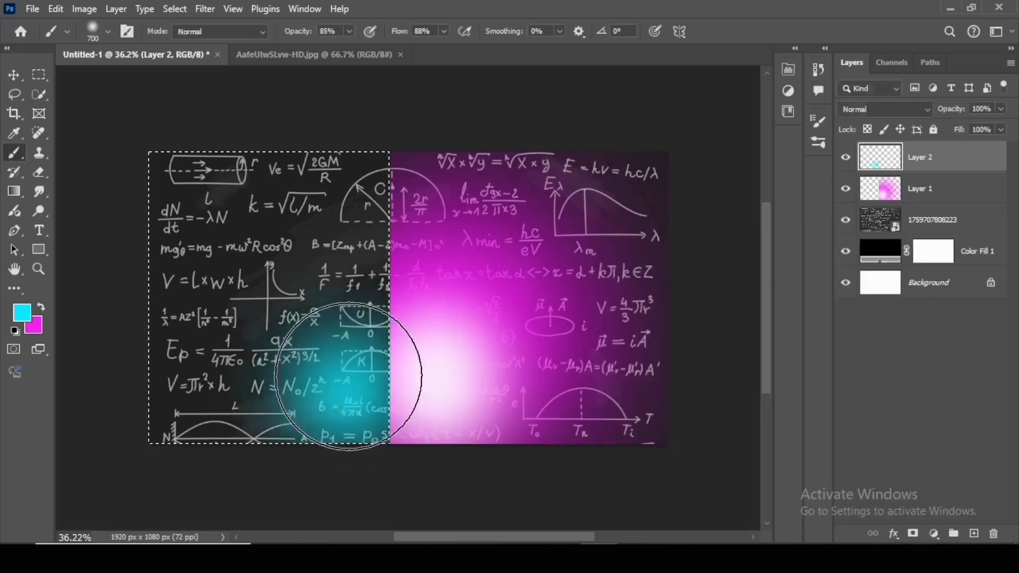
pyautogui.click(349, 373)
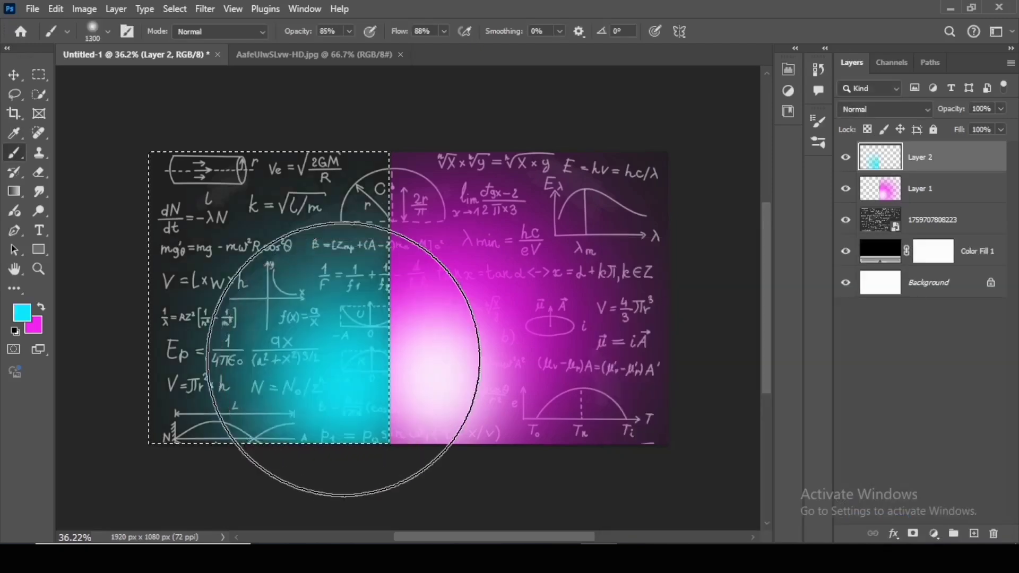
pyautogui.press(']')
pyautogui.press(']')
pyautogui.press(']')
pyautogui.press(']')
pyautogui.press(']')
pyautogui.press(']')
pyautogui.click(342, 345)
pyautogui.click(340, 345)
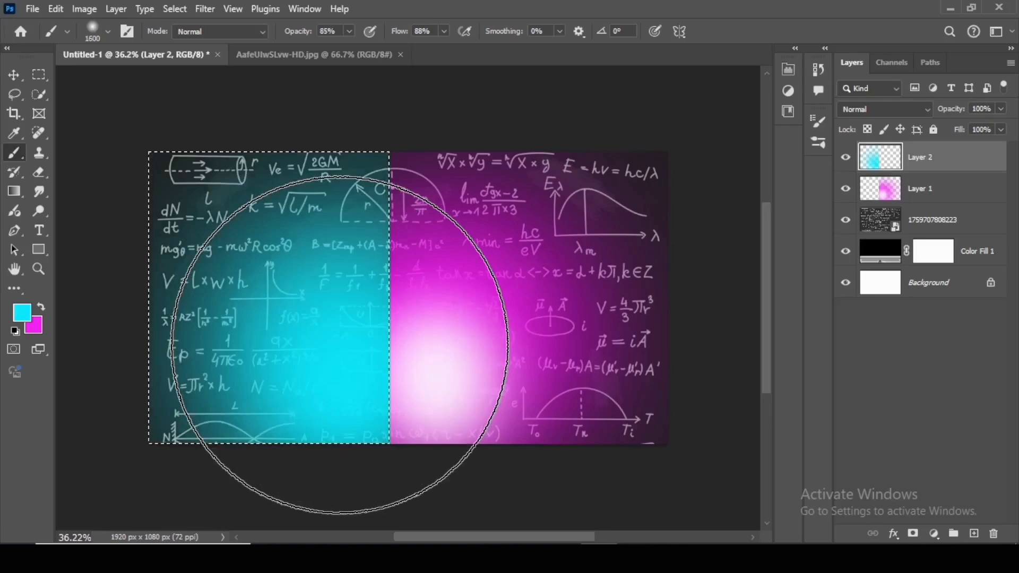
pyautogui.hotkey('ctrl', 'd')
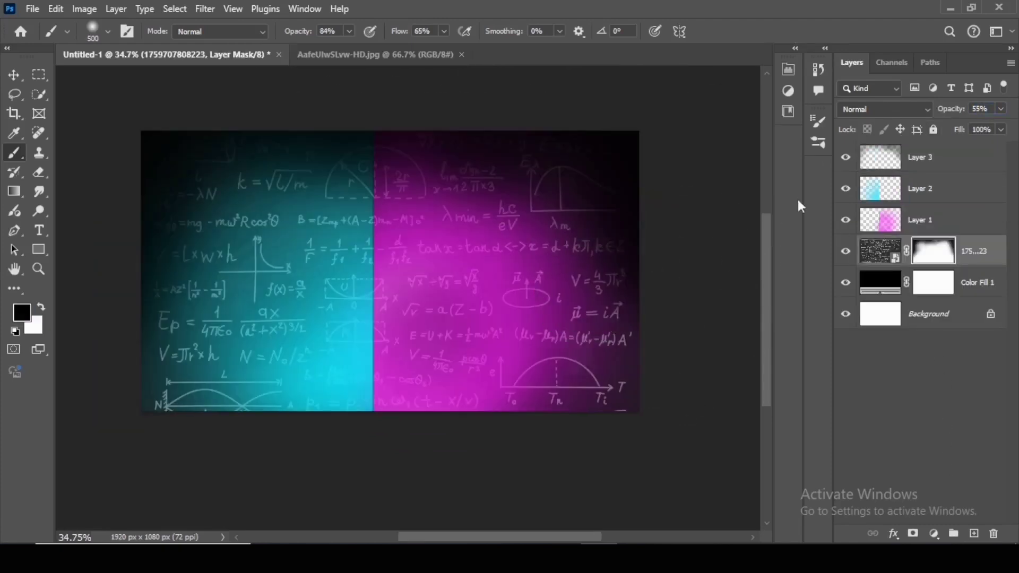
# - Stamp all visible layers into a new layer above Layer 3 and convert it to a smart object
pyautogui.click(927, 168)
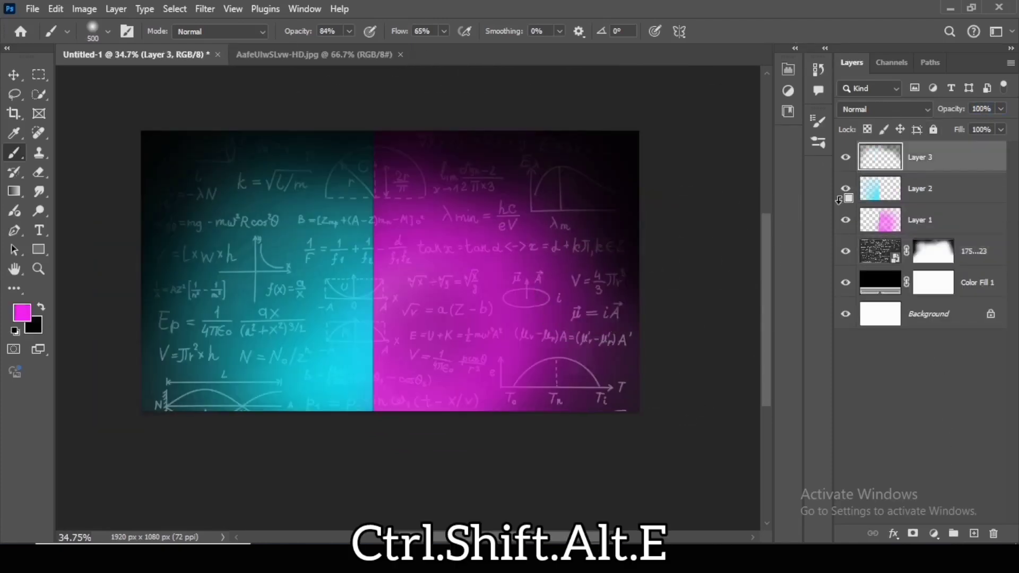
pyautogui.hotkey('ctrl', 'shift', 'alt', 'e')
pyautogui.rightClick(939, 232)
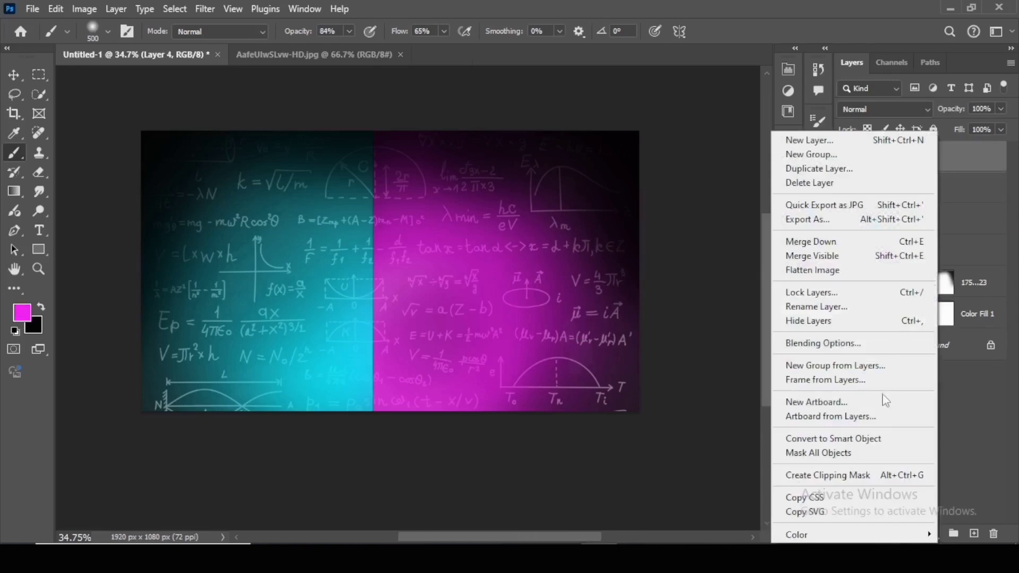
pyautogui.click(870, 439)
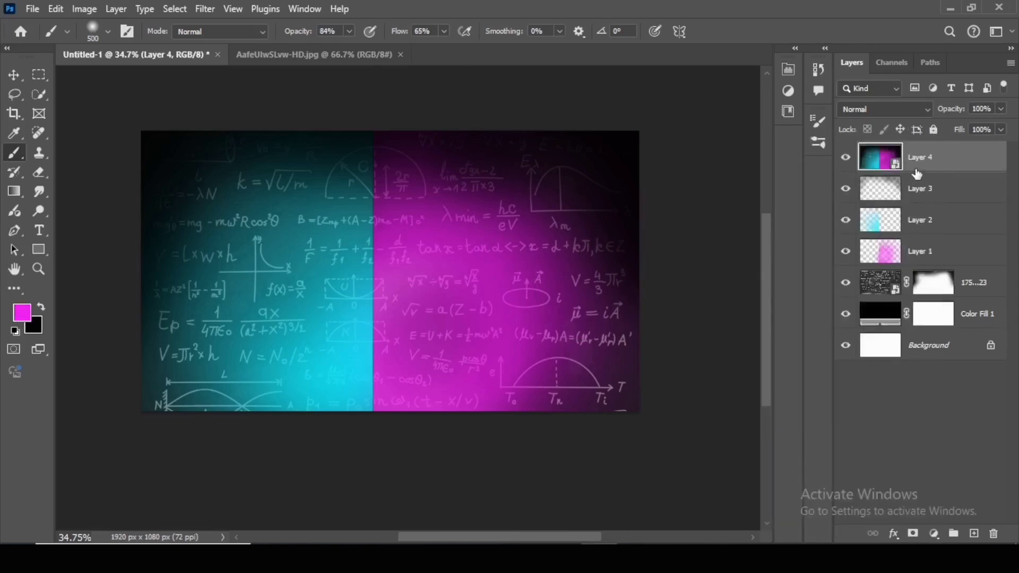
# - Apply the Camera Raw Filter to the merged background with Texture +100 and Clarity +100
pyautogui.hotkey('ctrl', 'shift', 'a')
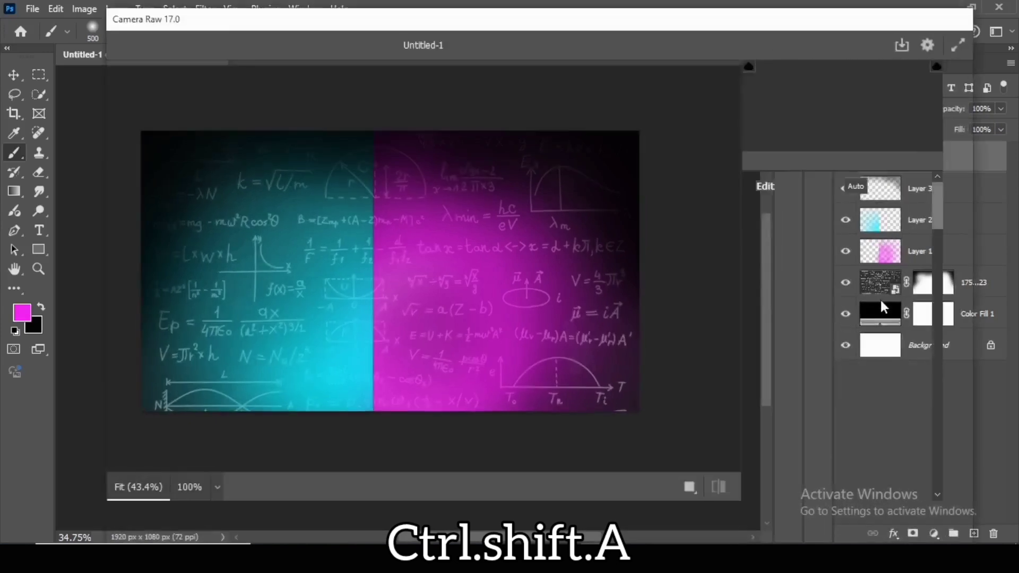
pyautogui.scroll(-3, 849, 360)
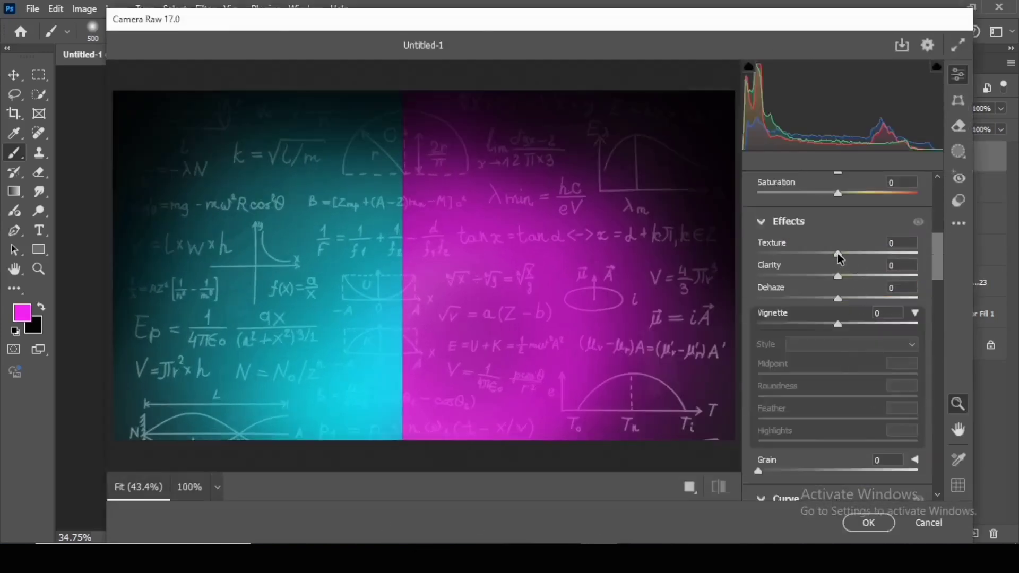
pyautogui.moveTo(838, 253); pyautogui.dragTo(953, 253)
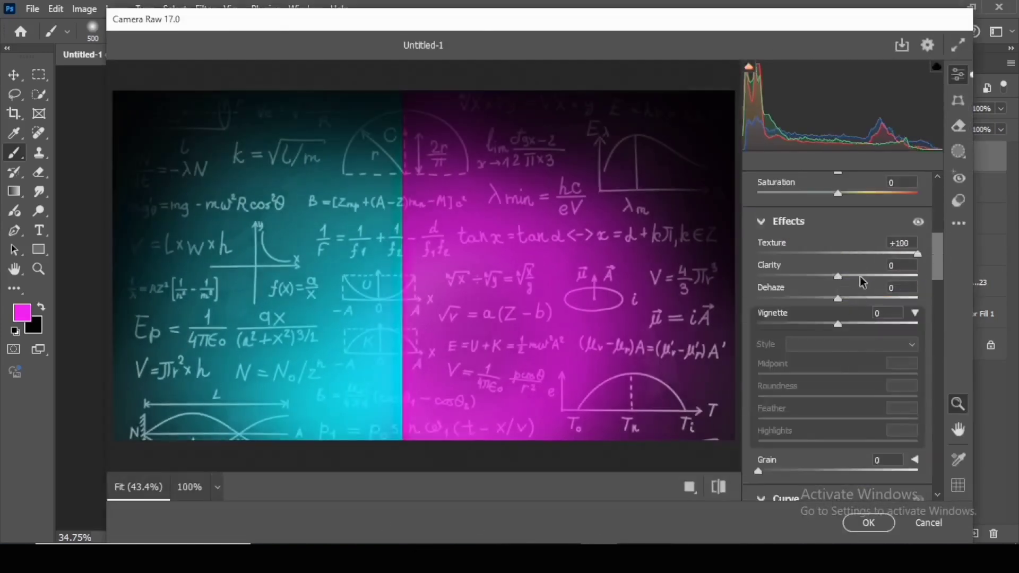
pyautogui.moveTo(860, 276); pyautogui.dragTo(960, 277)
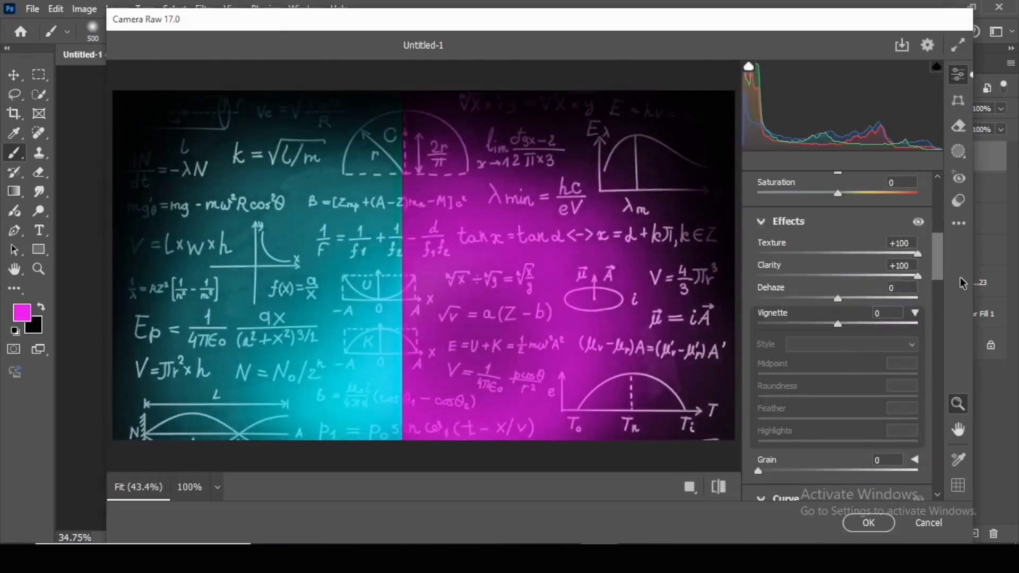
pyautogui.click(868, 522)
# - Place the Gemini_Generated_Image portrait from the magnet media folder into the composition and scale it to 140.63% to fill the canvas height
pyautogui.hotkey('alt', 'Tab')
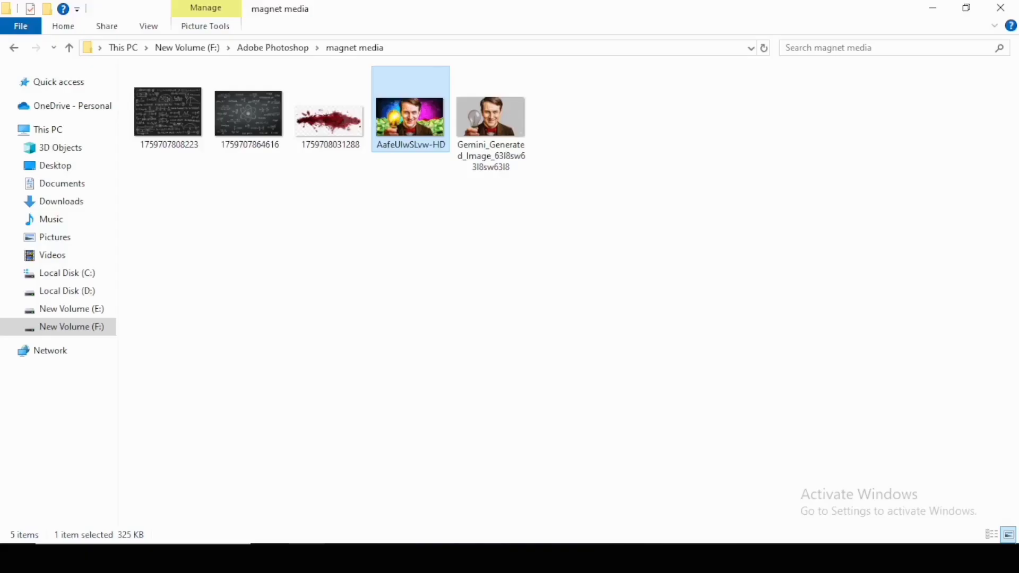
pyautogui.moveTo(489, 119); pyautogui.dragTo(369, 327)
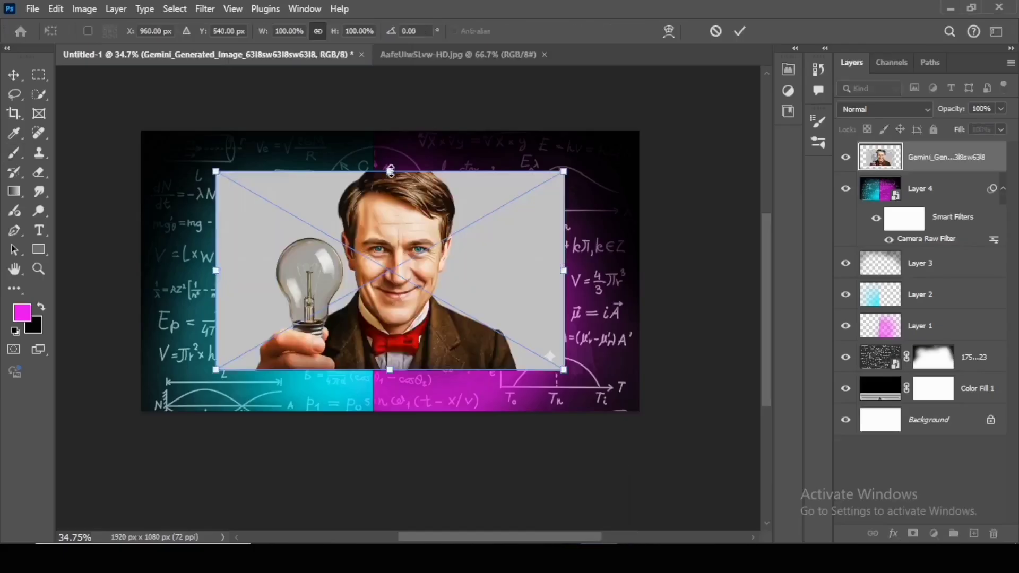
pyautogui.moveTo(390, 168); pyautogui.dragTo(390, 130)
pyautogui.moveTo(390, 374); pyautogui.dragTo(390, 417)
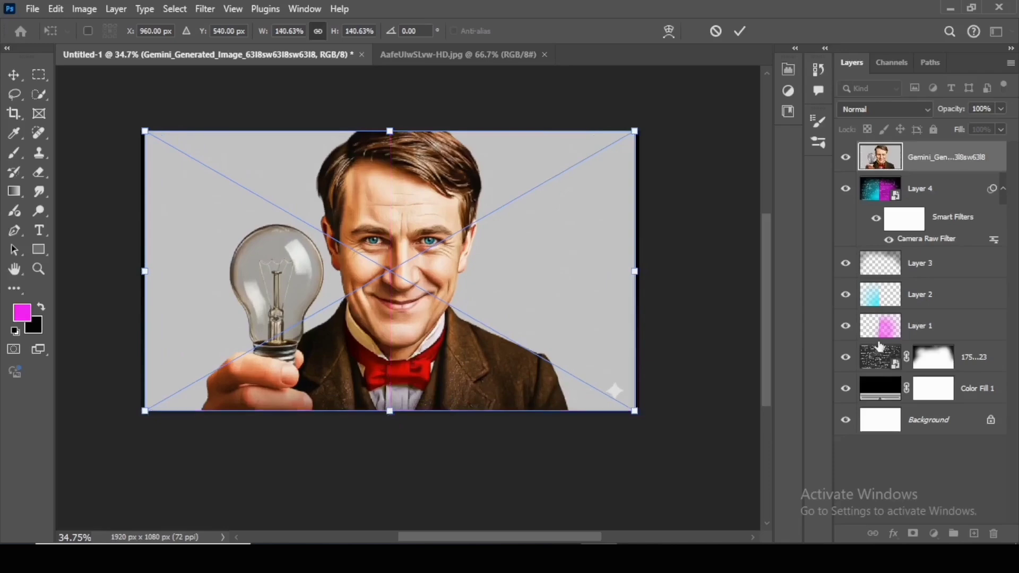
pyautogui.press('Return')
# - Select the man and bulb with Select and Mask, using cloud-based Select Subject and Refine Hair, and mask out the grey background
pyautogui.press('b')
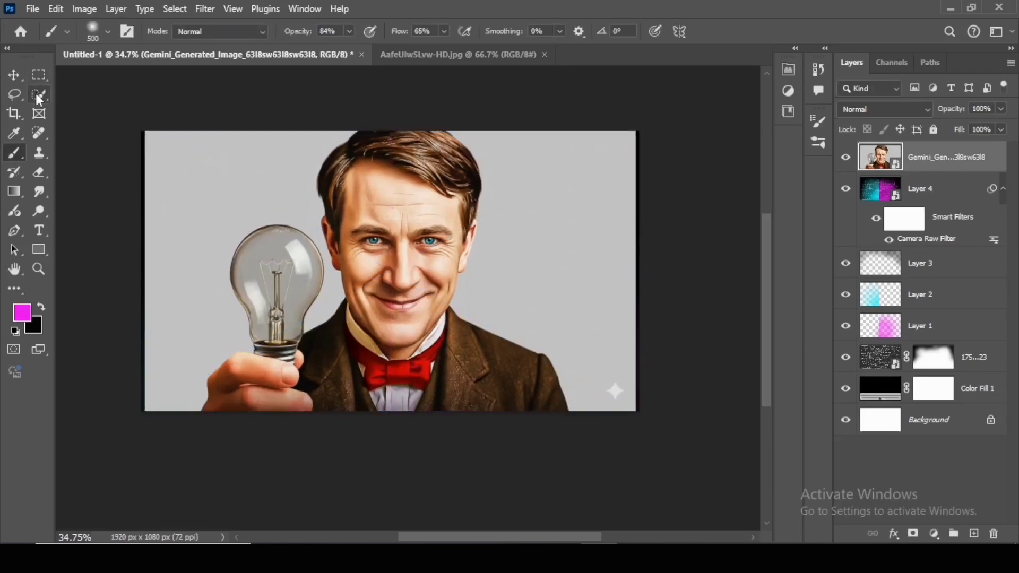
pyautogui.click(18, 95)
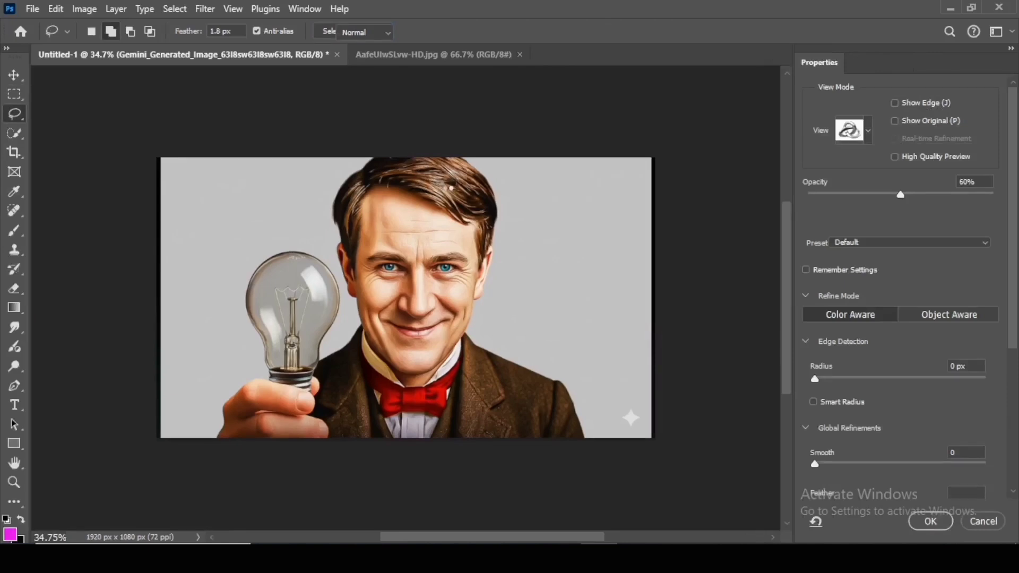
pyautogui.click(355, 34)
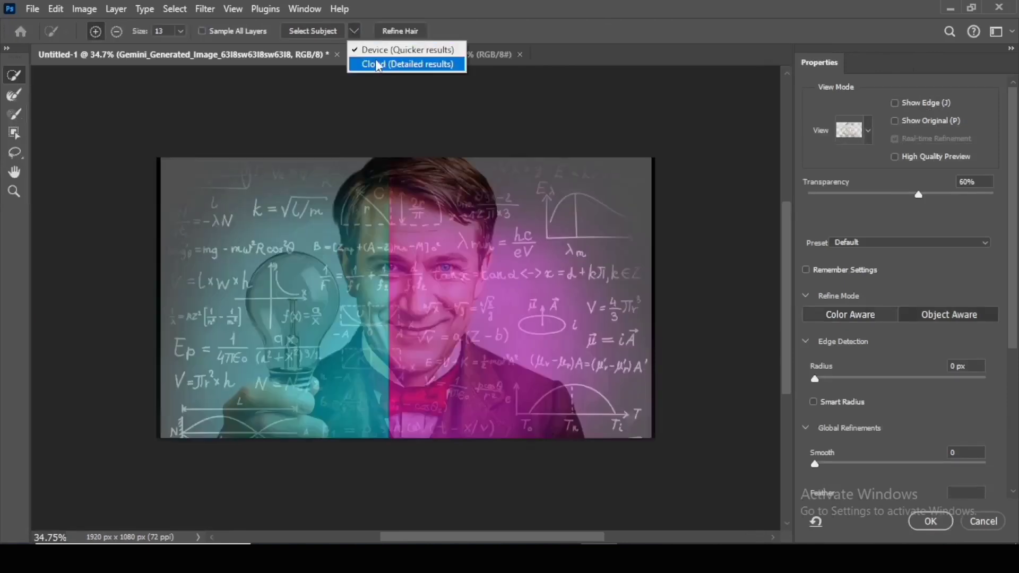
pyautogui.click(372, 64)
pyautogui.click(307, 32)
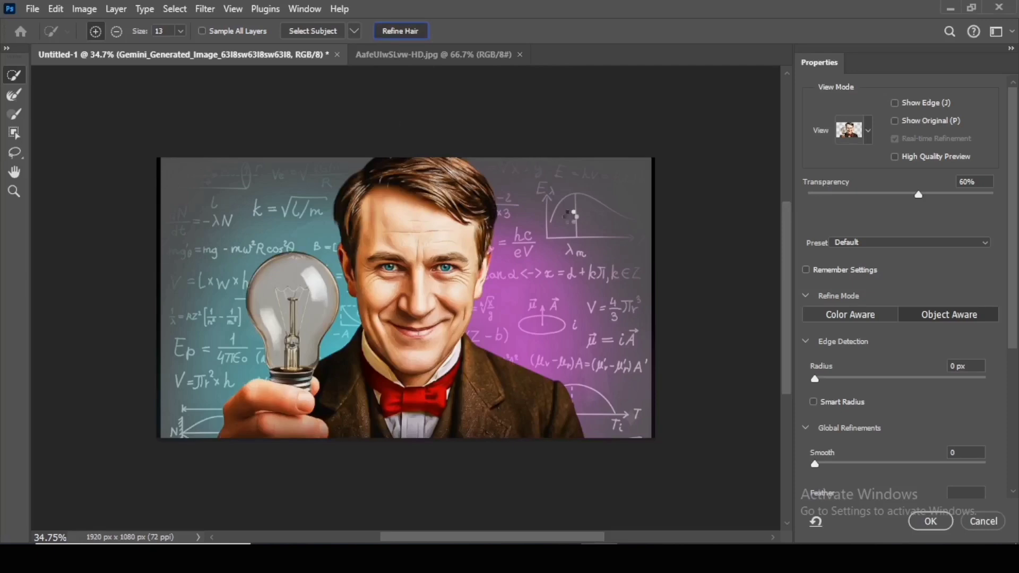
pyautogui.scroll(-5, 903, 425)
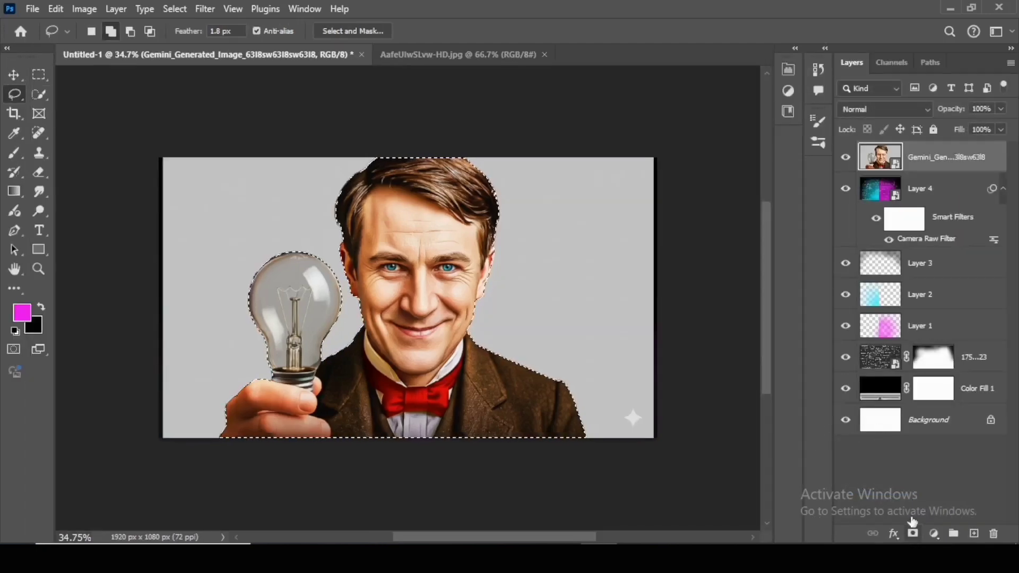
pyautogui.click(913, 533)
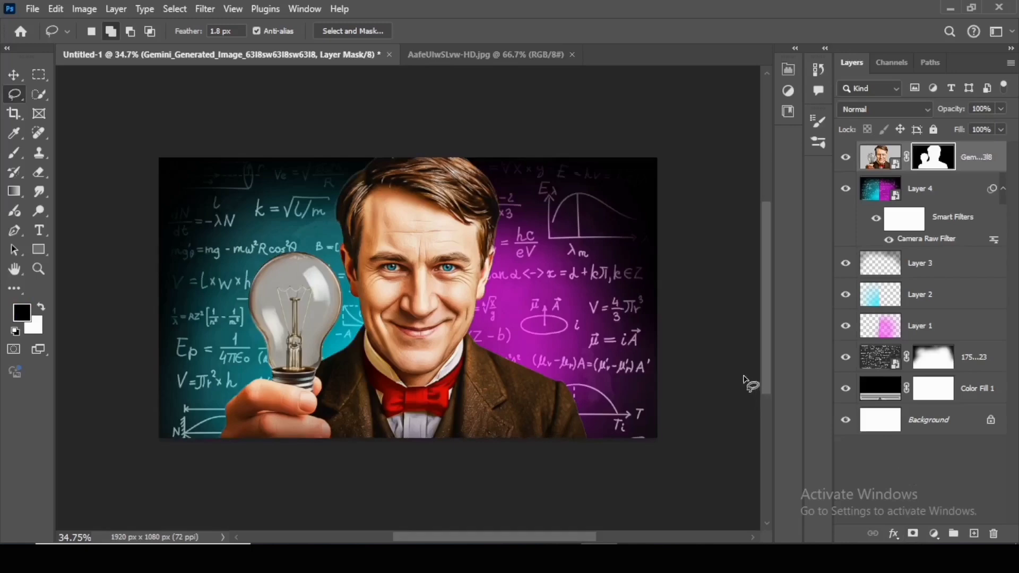
# - Examine the cutout edges around the man's hair at close range
pyautogui.press('z')
pyautogui.click(359, 194)
pyautogui.click(436, 200)
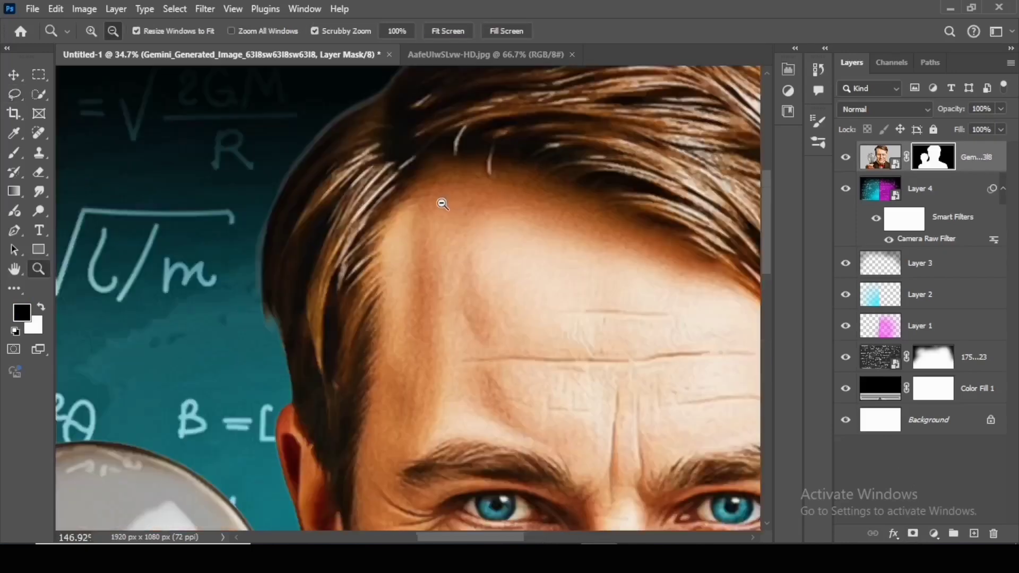
pyautogui.keyDown('alt'); pyautogui.click(412, 207); pyautogui.keyUp('alt')
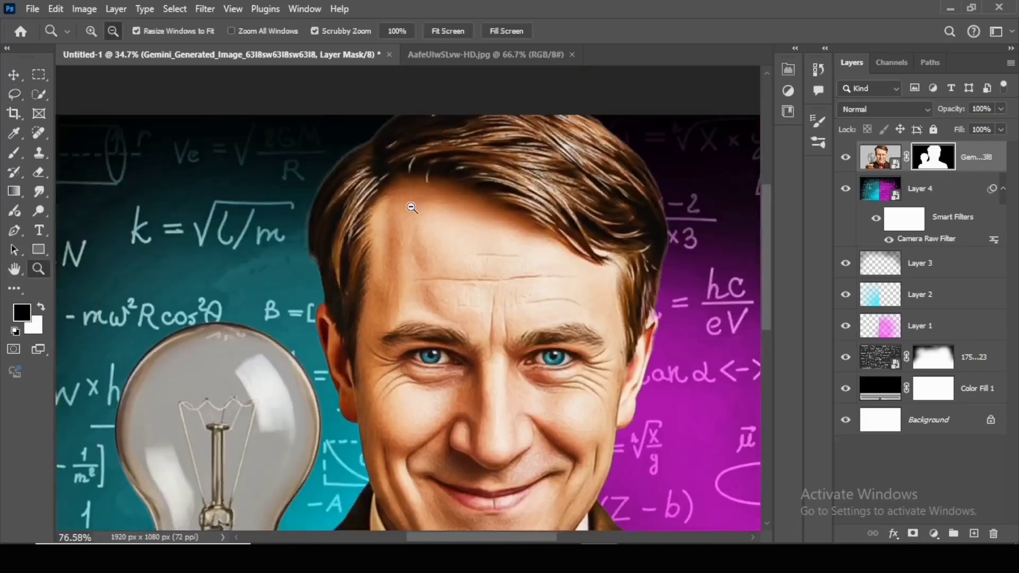
# - Soften the layer mask edge along the man's hair beside the forehead with an enlarged Smudge tool brush at 20% strength
pyautogui.click(35, 196)
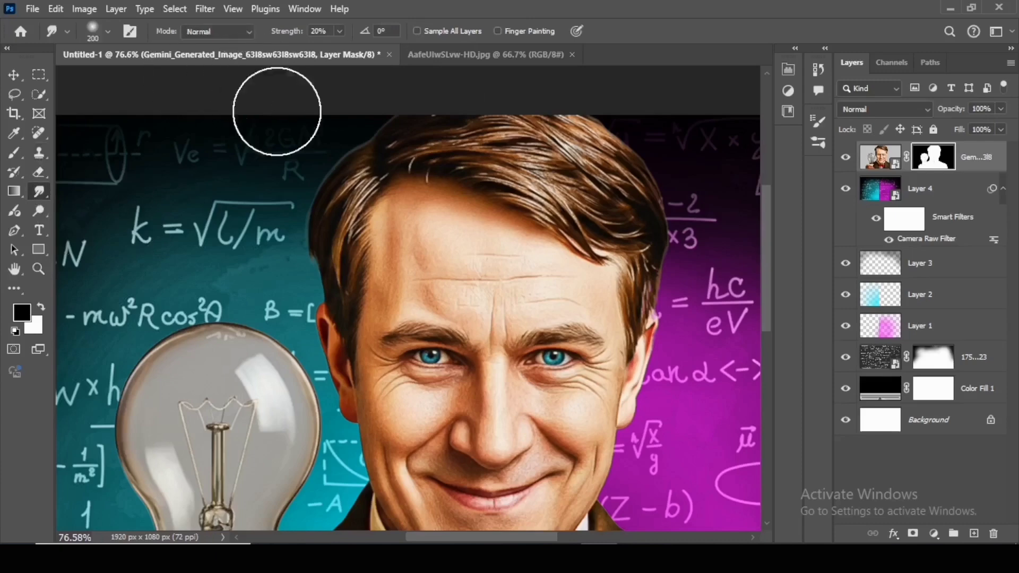
pyautogui.press(']')
pyautogui.press(']')
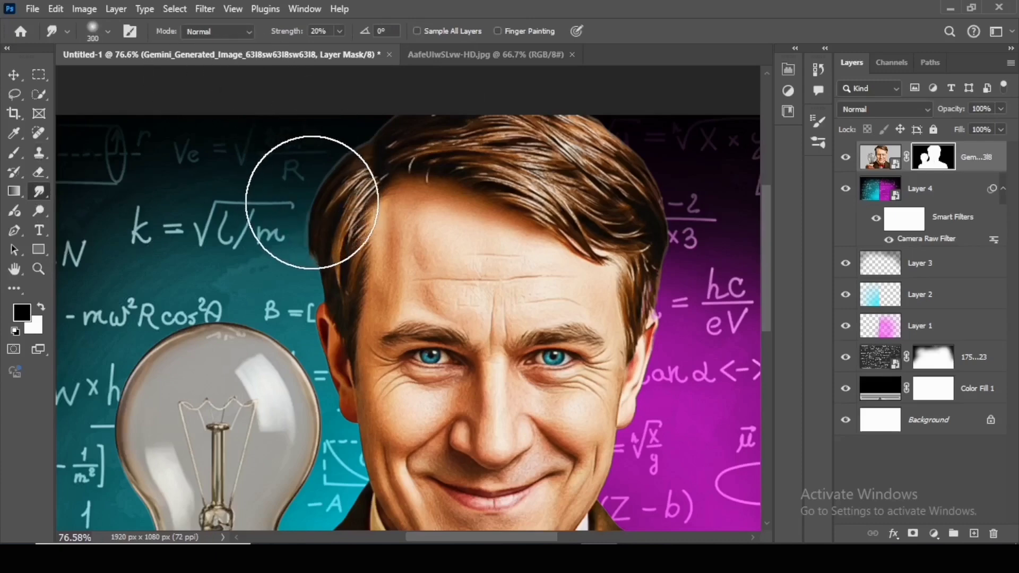
pyautogui.press('z')
pyautogui.scroll(3, 329, 218)
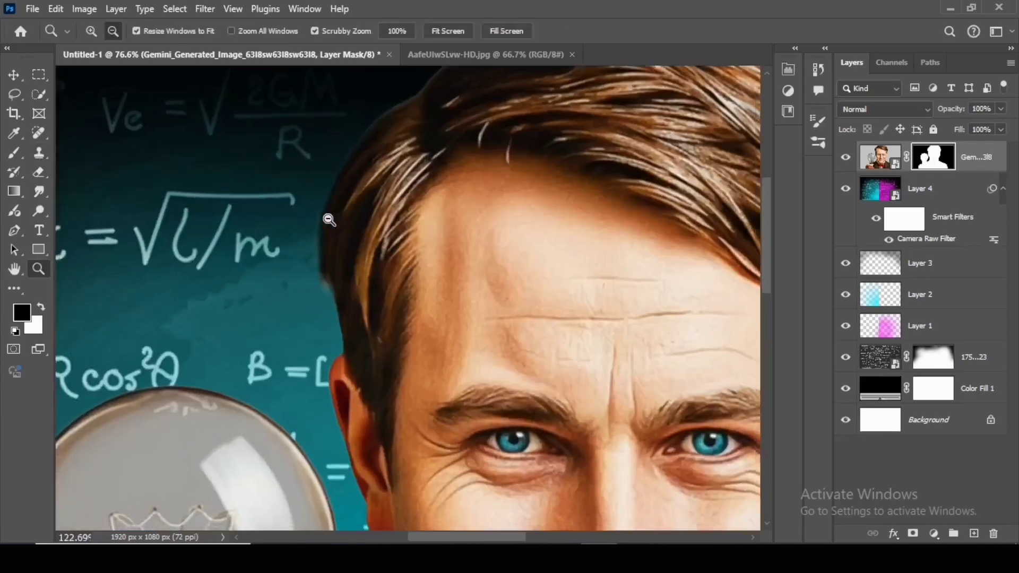
pyautogui.press('r')
pyautogui.scroll(2, 329, 228)
pyautogui.press('z')
# - Smudge the mask edge along the jacket's shoulder on the magenta side and up toward the ear
pyautogui.scroll(-3, 446, 348)
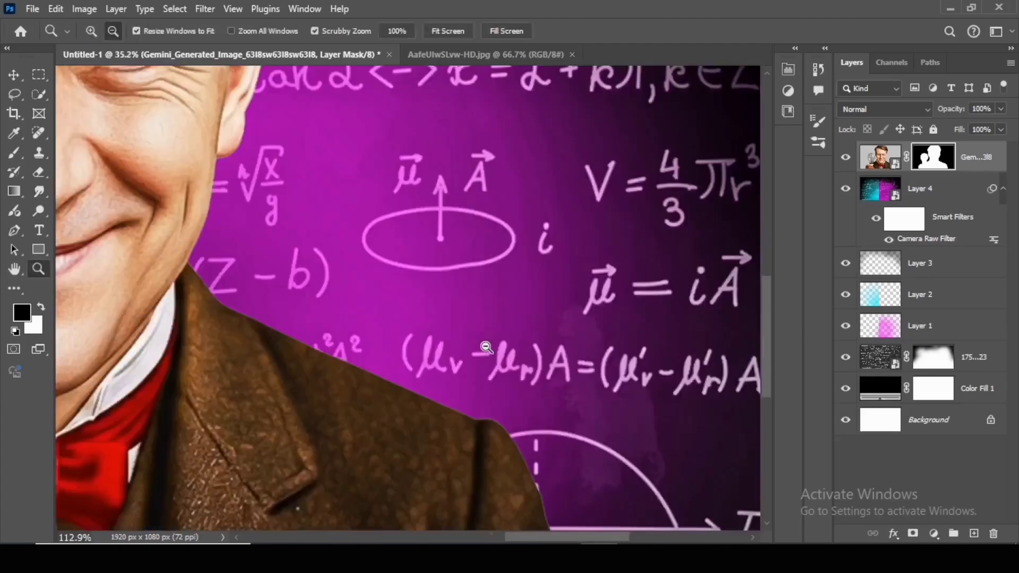
pyautogui.scroll(3, 523, 375)
pyautogui.press('r')
pyautogui.scroll(-2, 455, 382)
pyautogui.scroll(1, 476, 359)
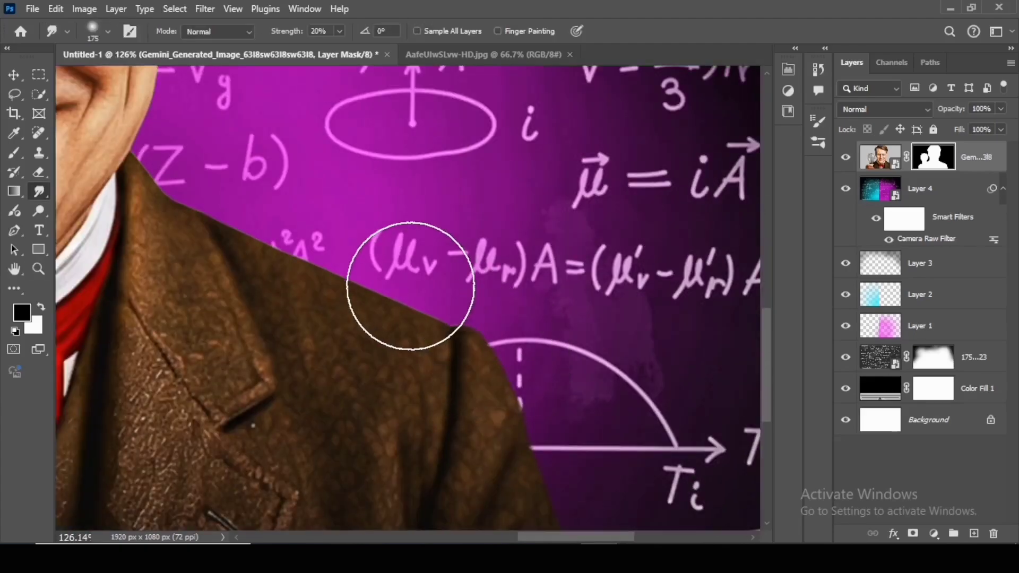
pyautogui.press('z')
pyautogui.scroll(3, 502, 371)
pyautogui.press('r')
pyautogui.scroll(1, 383, 314)
pyautogui.moveTo(131, 326); pyautogui.dragTo(319, 463)
pyautogui.scroll(10, 318, 463)
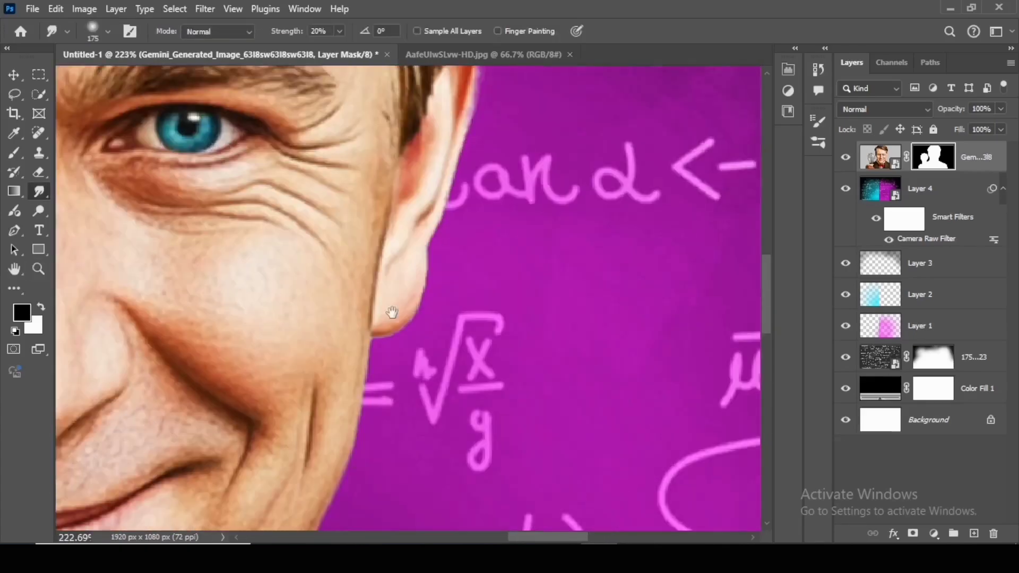
# - Sharpen the mask edge along the hand's outline with the Sharpen tool at 46% strength and a brush size of 50
pyautogui.scroll(-5, 312, 336)
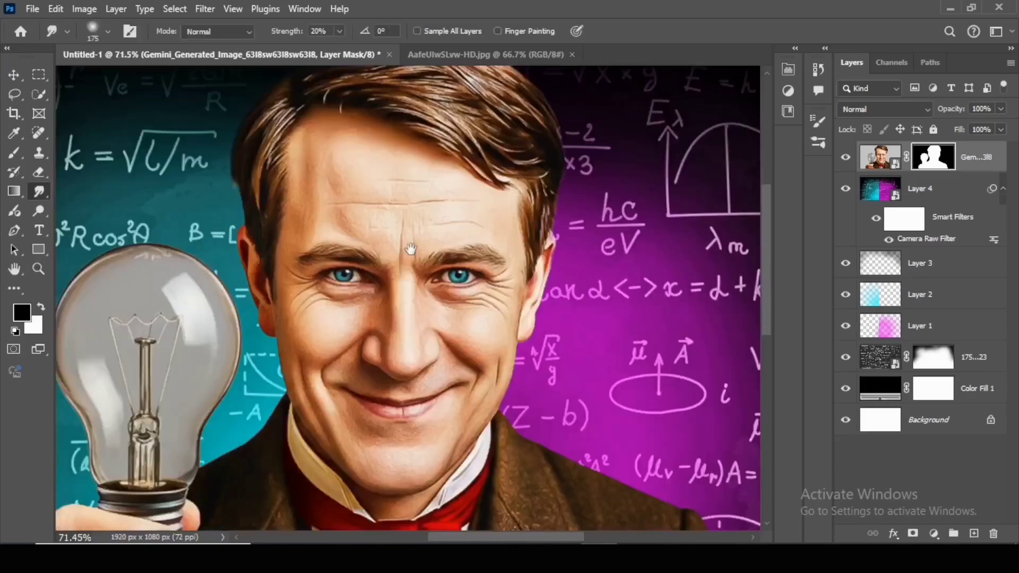
pyautogui.scroll(-3, 313, 336)
pyautogui.scroll(3, 292, 257)
pyautogui.scroll(-1, 194, 413)
pyautogui.scroll(2, 245, 327)
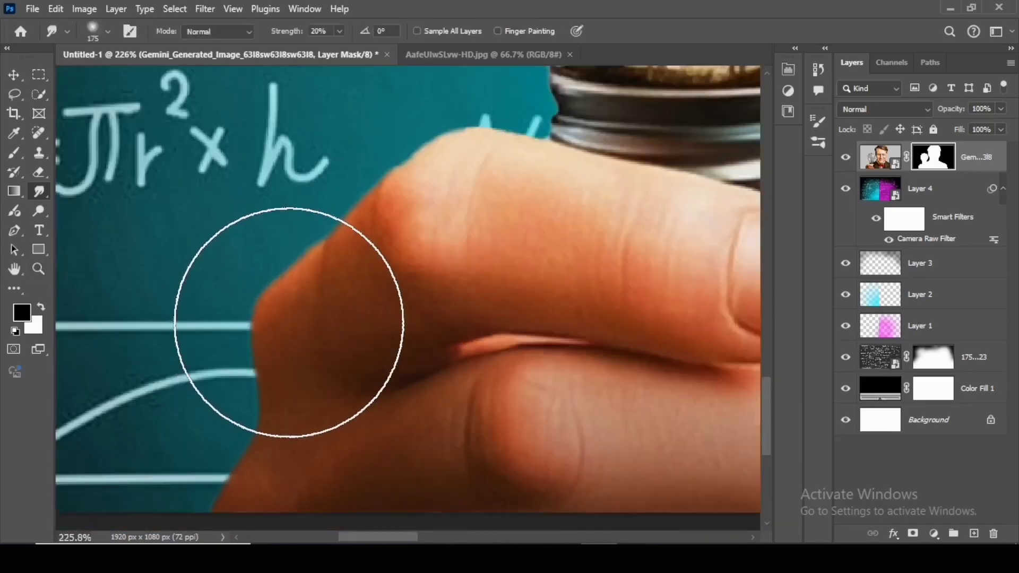
pyautogui.rightClick(40, 193)
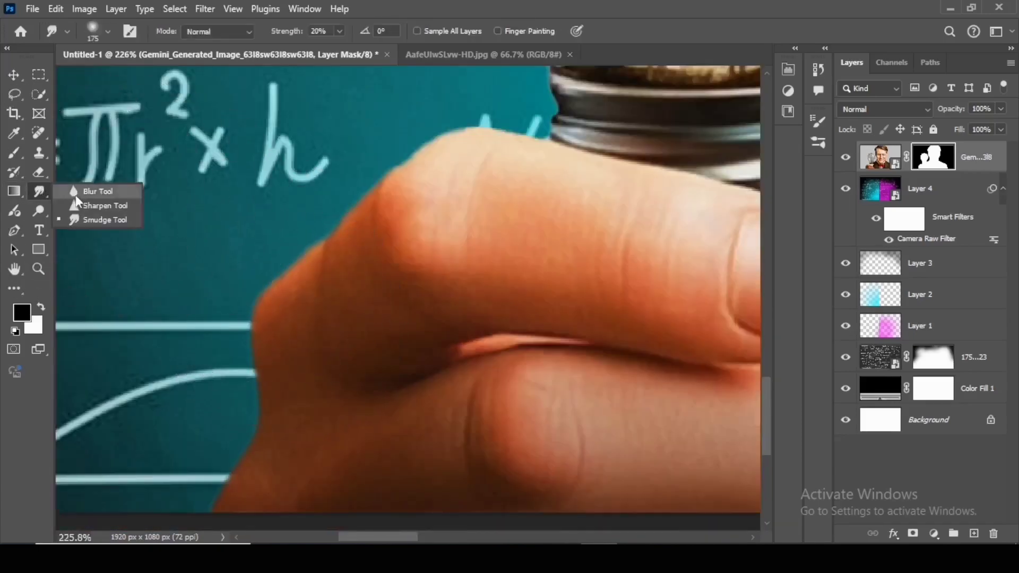
pyautogui.click(106, 206)
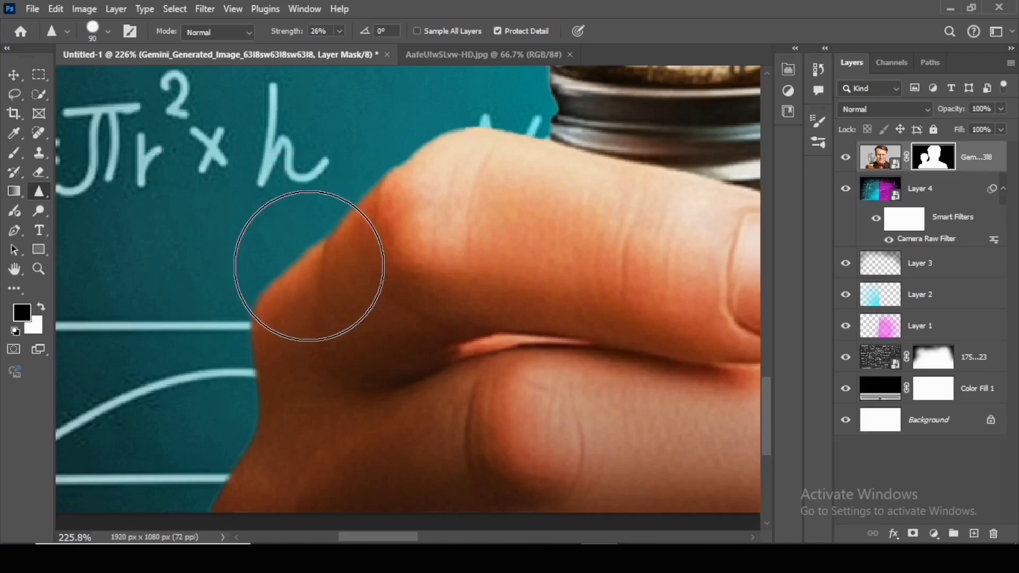
pyautogui.write('46')
pyautogui.press('Return')
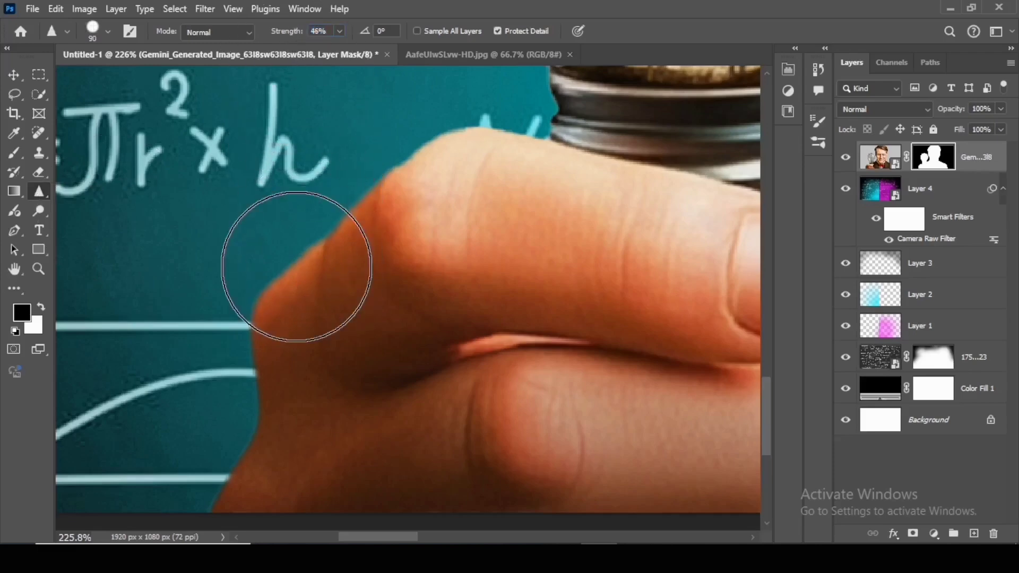
pyautogui.press('[')
pyautogui.press('[')
pyautogui.press('[')
pyautogui.press('[')
pyautogui.moveTo(294, 281)
pyautogui.mouseDown()
pyautogui.moveTo(321, 235)
pyautogui.moveTo(395, 171)
pyautogui.moveTo(391, 214)
pyautogui.moveTo(409, 158)
pyautogui.moveTo(450, 142)
pyautogui.moveTo(357, 201)
pyautogui.moveTo(225, 375)
pyautogui.moveTo(242, 353)
pyautogui.moveTo(260, 415)
pyautogui.moveTo(222, 484)
pyautogui.mouseUp()
pyautogui.moveTo(399, 389); pyautogui.dragTo(334, 414)
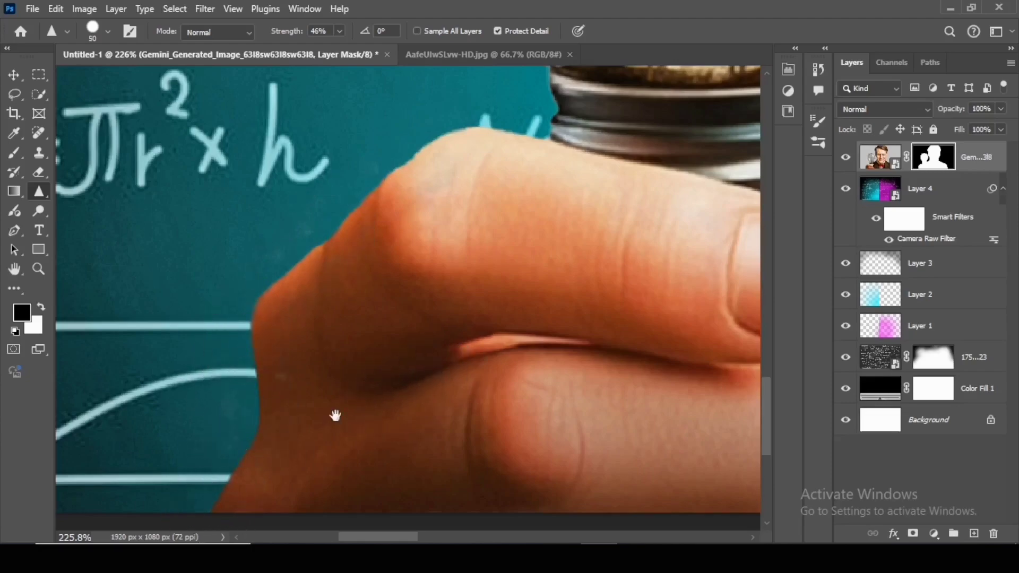
# - Examine the cutout edges around the top of the hair and the jacket's shoulder at close range
pyautogui.scroll(5, 207, 440)
pyautogui.scroll(-4, 432, 228)
pyautogui.scroll(5, 367, 284)
pyautogui.scroll(-6, 367, 284)
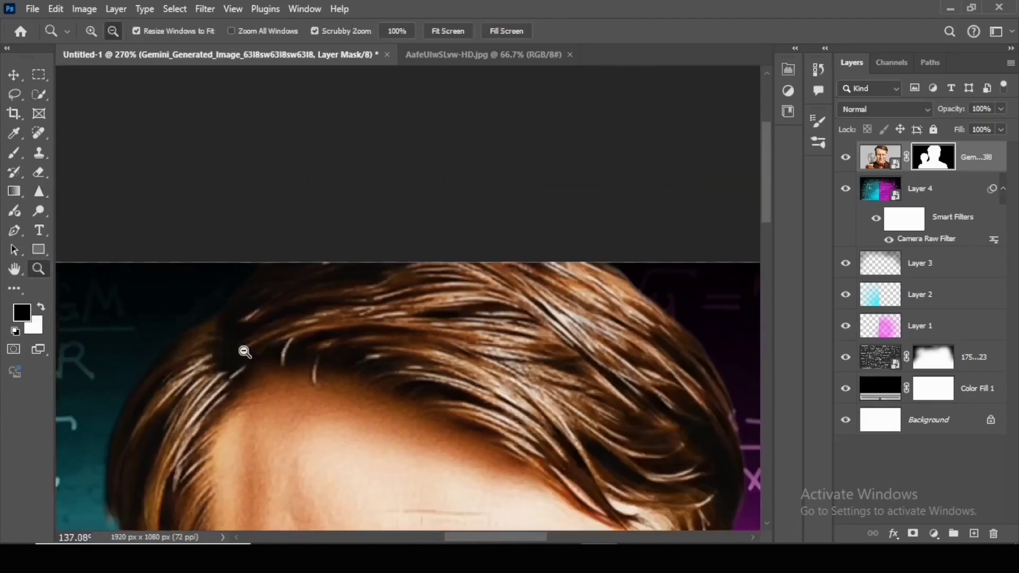
pyautogui.scroll(6, 482, 291)
pyautogui.scroll(10, 558, 447)
pyautogui.hscroll(-5, 558, 448)
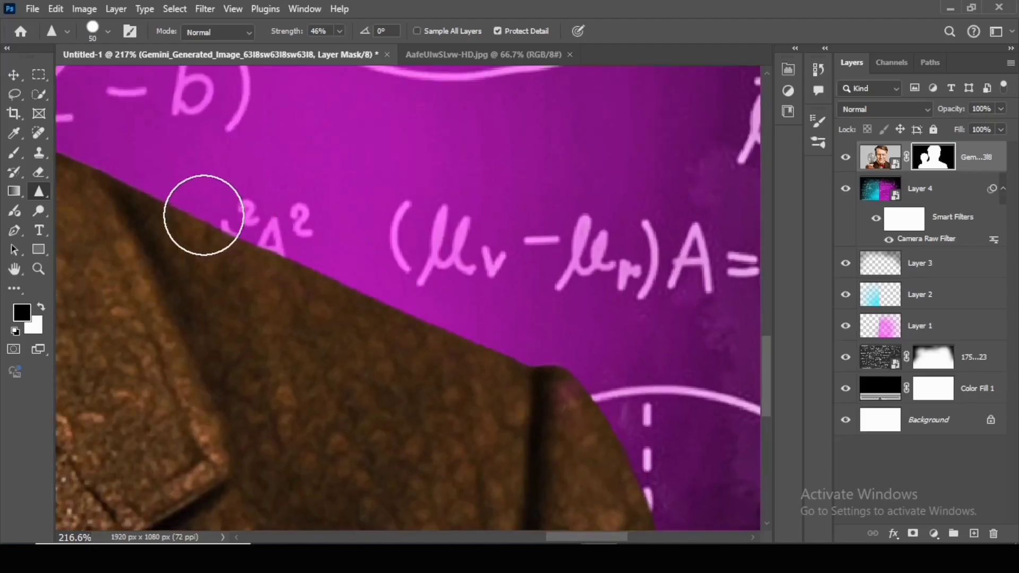
pyautogui.scroll(-7, 613, 276)
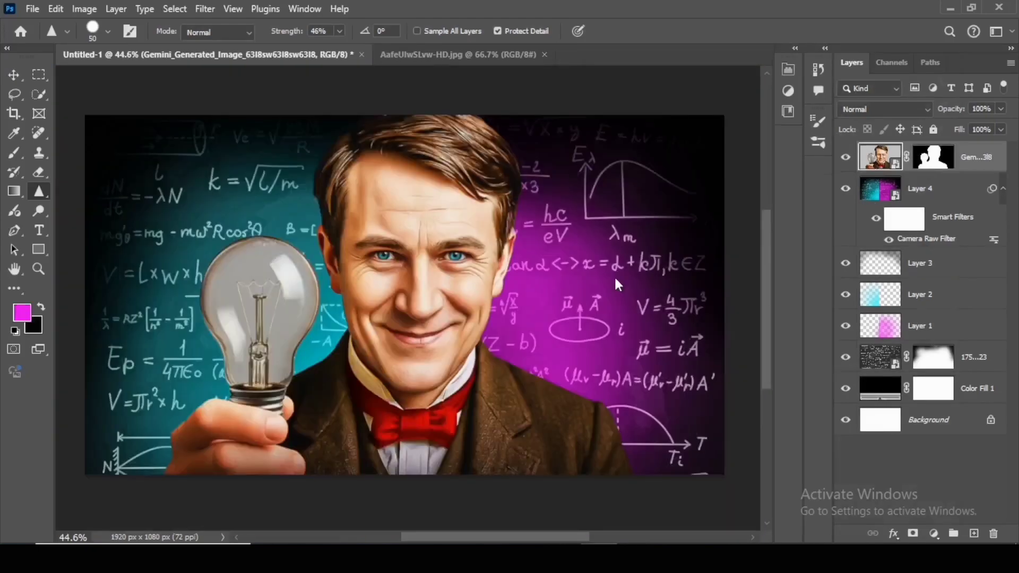
# - Open the Camera Raw Filter on the portrait and set Exposure to +0.35, Contrast to about +21 and Temperature to +3
pyautogui.hotkey('ctrl', 'shift', 'a')
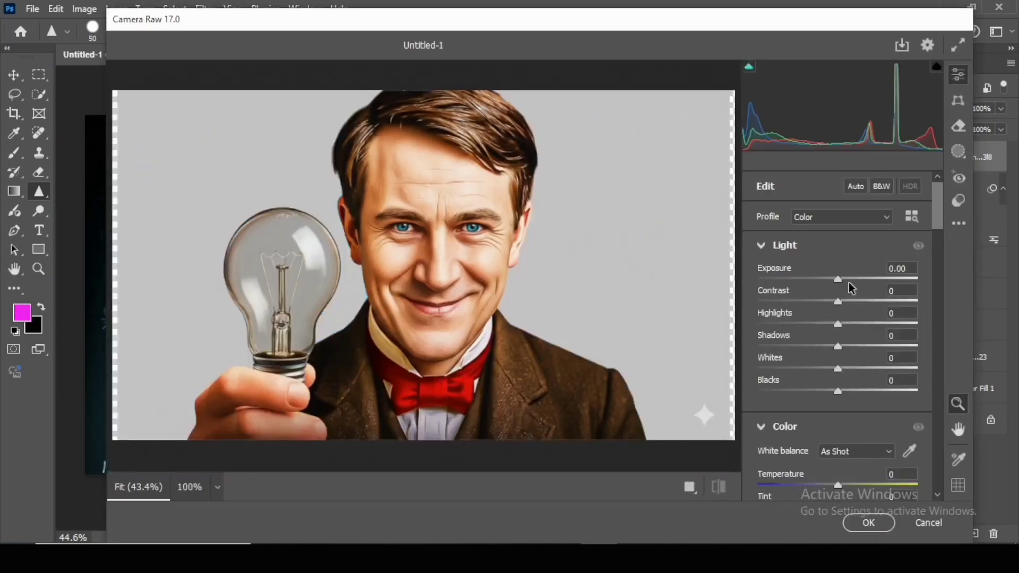
pyautogui.moveTo(840, 282); pyautogui.dragTo(858, 309)
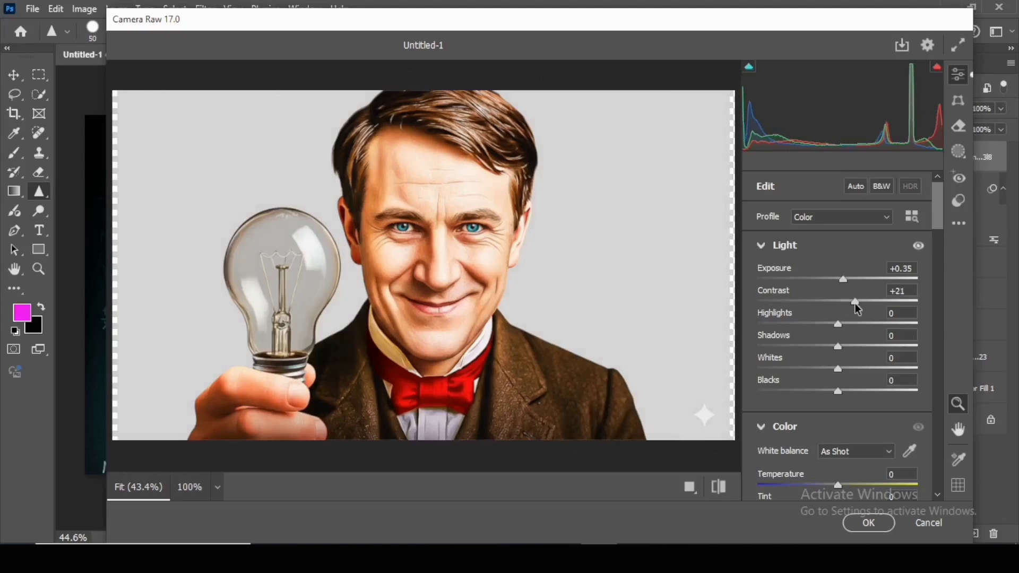
pyautogui.scroll(-3, 834, 340)
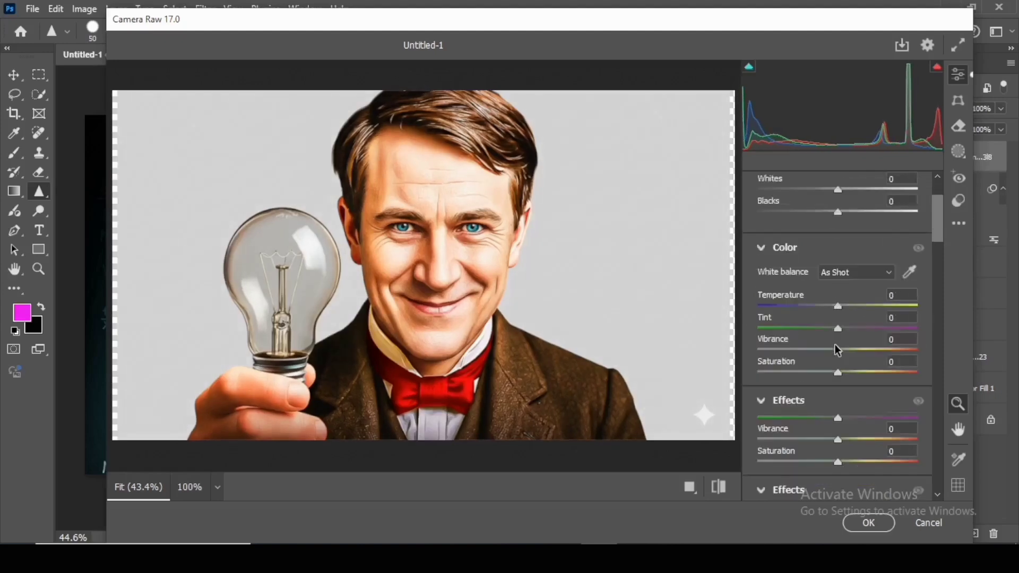
pyautogui.moveTo(838, 306)
pyautogui.mouseDown()
pyautogui.moveTo(849, 308)
pyautogui.moveTo(839, 310)
pyautogui.mouseUp()
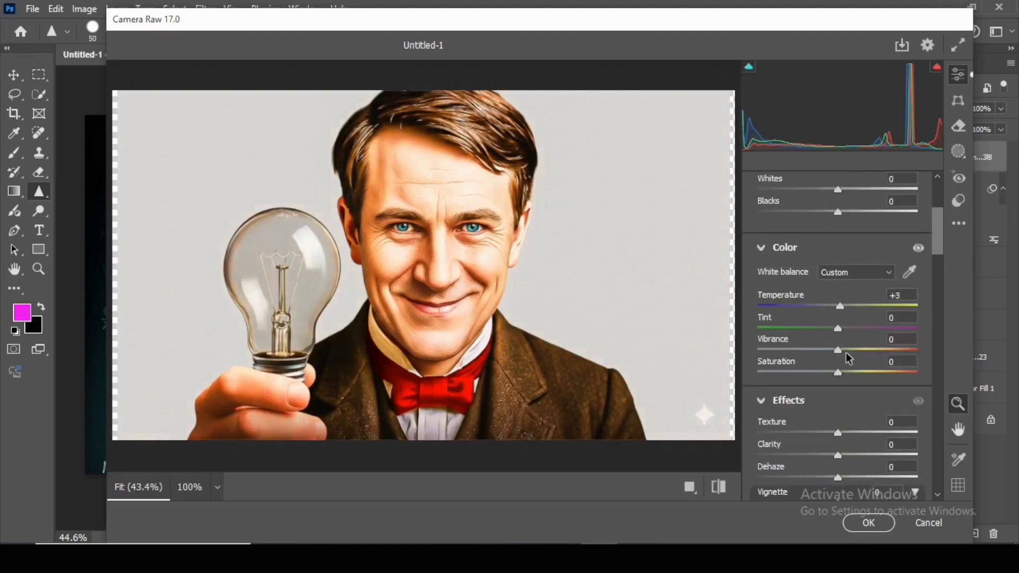
# - Keep the portrait's Saturation at 0, raise its Texture to +60 and adjust its Clarity in Camera Raw
pyautogui.moveTo(839, 373); pyautogui.dragTo(915, 348)
pyautogui.doubleClick(845, 373)
pyautogui.scroll(-2, 846, 378)
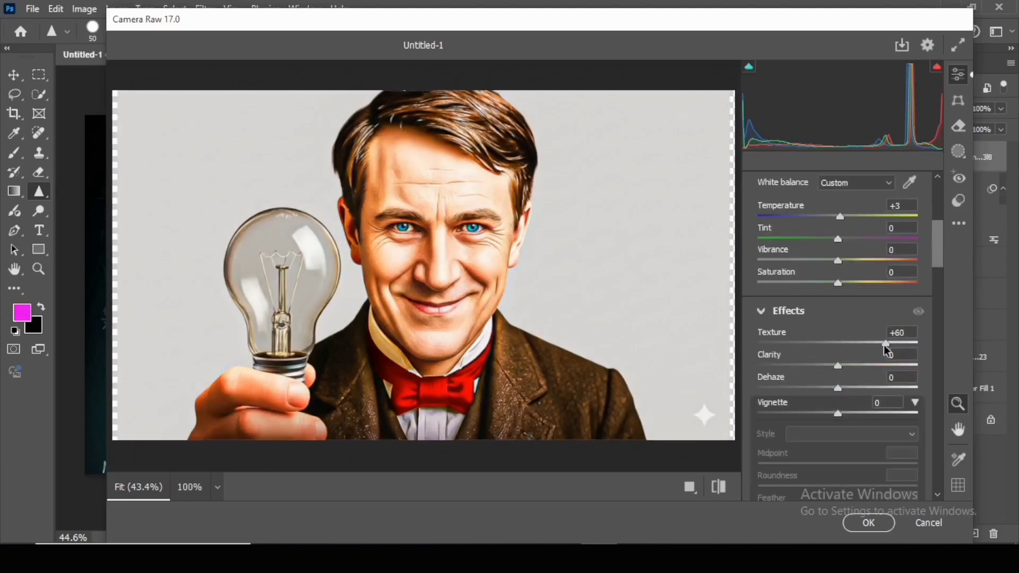
pyautogui.moveTo(846, 373); pyautogui.dragTo(850, 373)
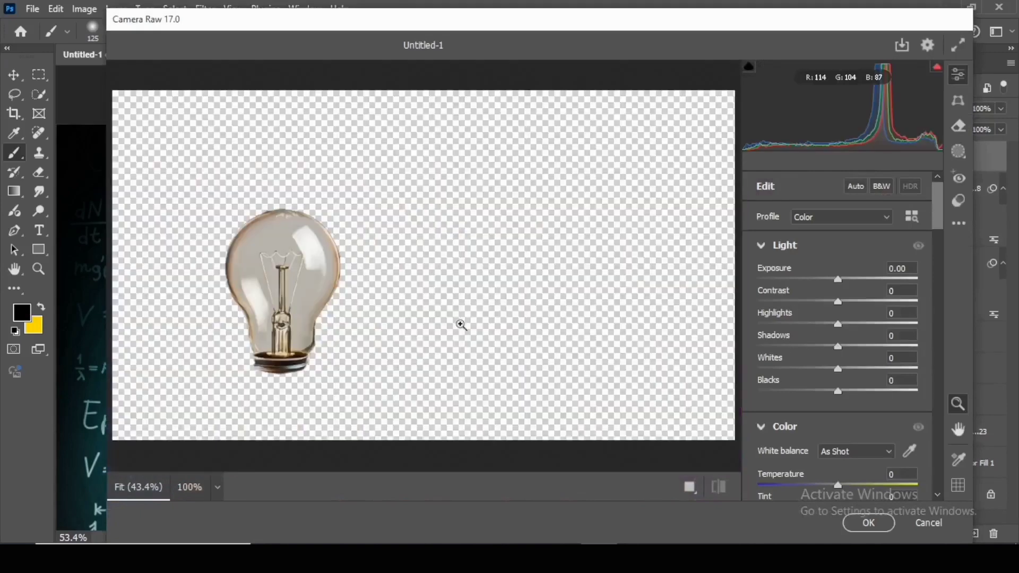
# - Warm up the isolated bulb layer with the Camera Raw Filter, using Temperature +27 and Saturation +10
pyautogui.scroll(-4, 847, 339)
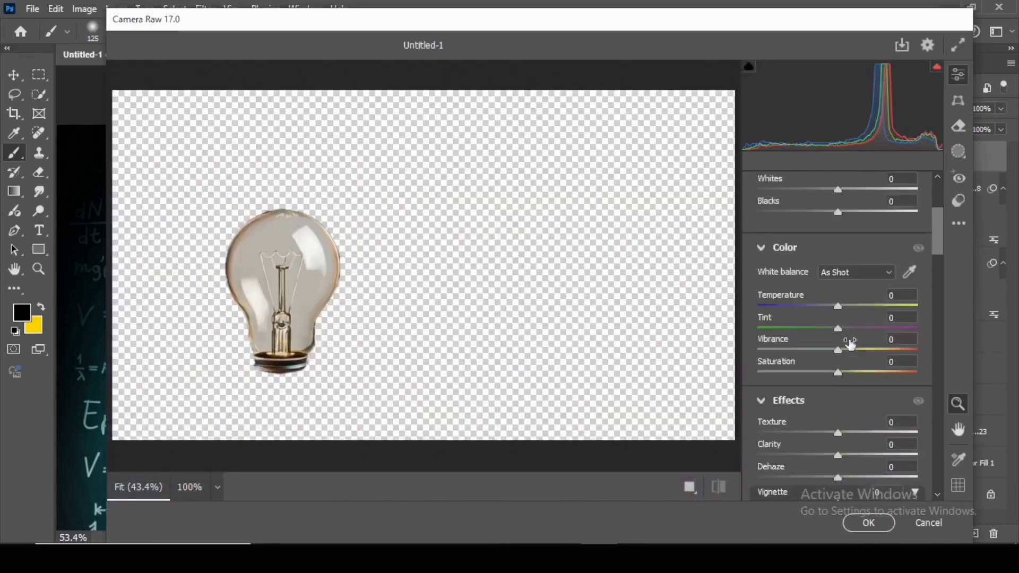
pyautogui.moveTo(838, 307); pyautogui.dragTo(863, 315)
pyautogui.moveTo(839, 373); pyautogui.dragTo(846, 372)
pyautogui.scroll(-2, 853, 405)
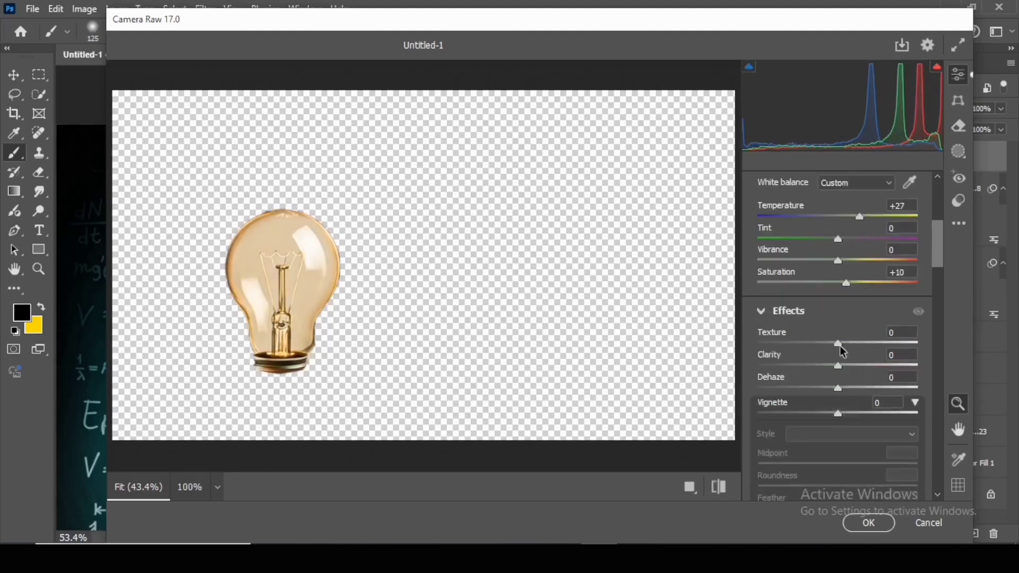
pyautogui.click(869, 523)
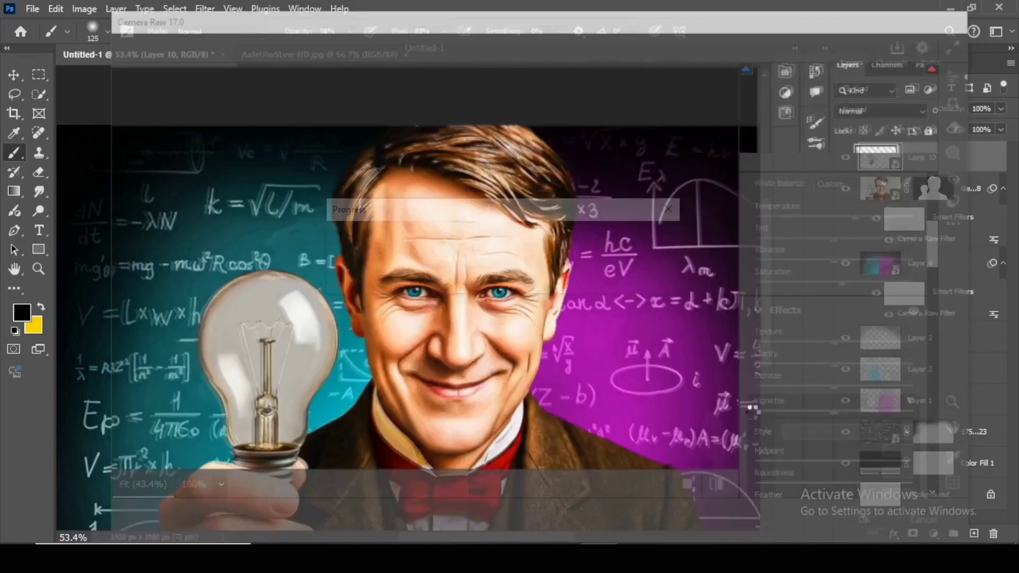
# - Add a new layer clipped to the bulb layer and keep black (000000) as the foreground colour
pyautogui.moveTo(532, 404); pyautogui.dragTo(573, 362)
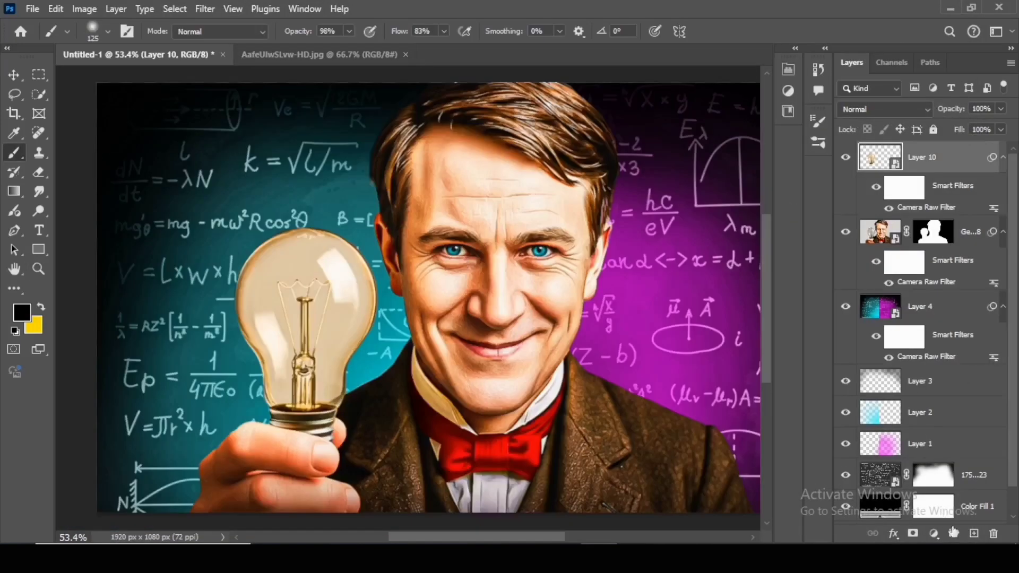
pyautogui.click(973, 534)
pyautogui.click(21, 313)
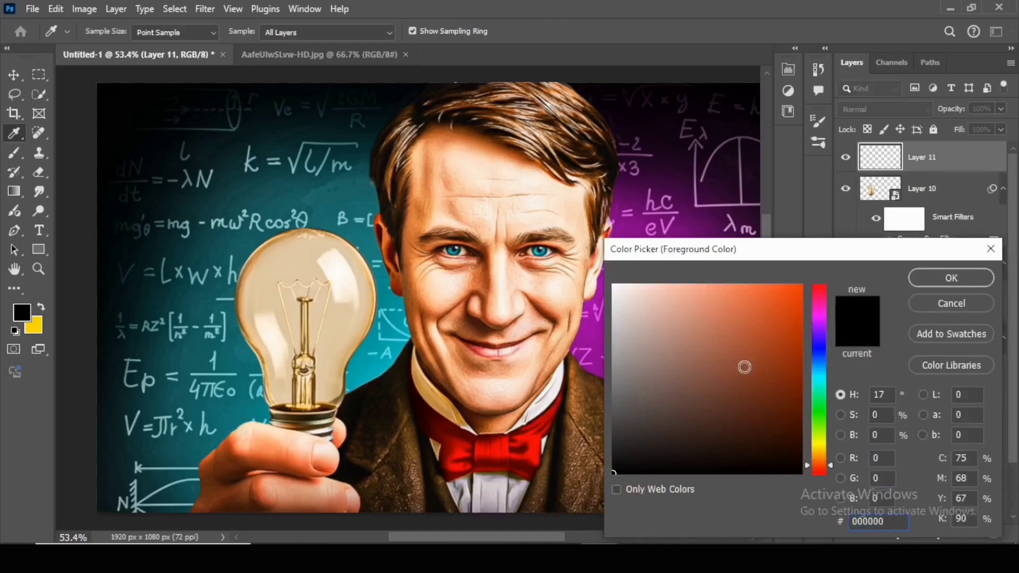
pyautogui.click(937, 277)
pyautogui.hotkey('ctrl', 'alt', 'g')
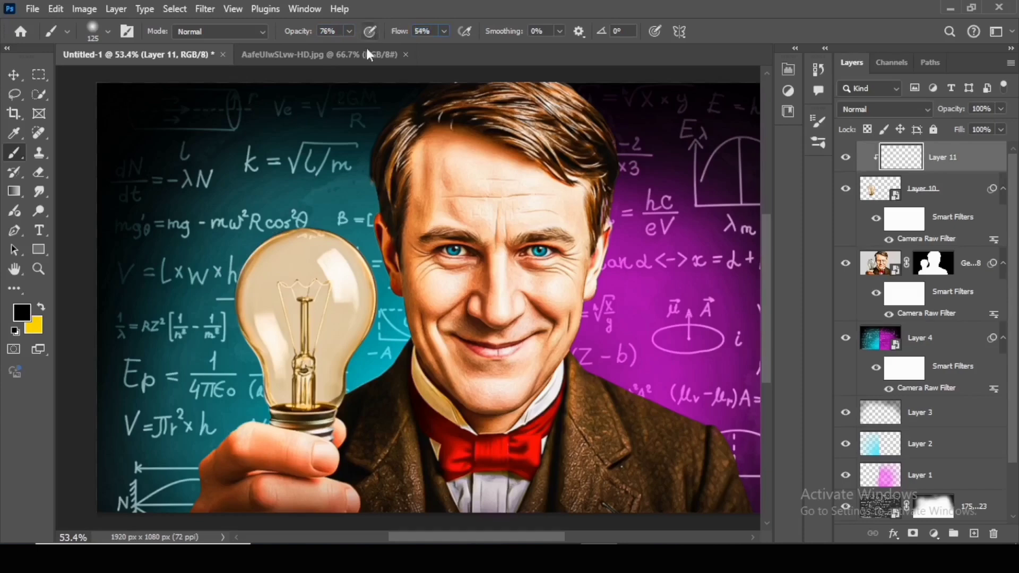
# - Shade the bulb's glass edges in black with a soft brush at 76% opacity and 54% flow, keeping the layer in Normal mode
pyautogui.moveTo(265, 249)
pyautogui.mouseDown()
pyautogui.moveTo(241, 272)
pyautogui.moveTo(237, 304)
pyautogui.moveTo(262, 348)
pyautogui.mouseUp()
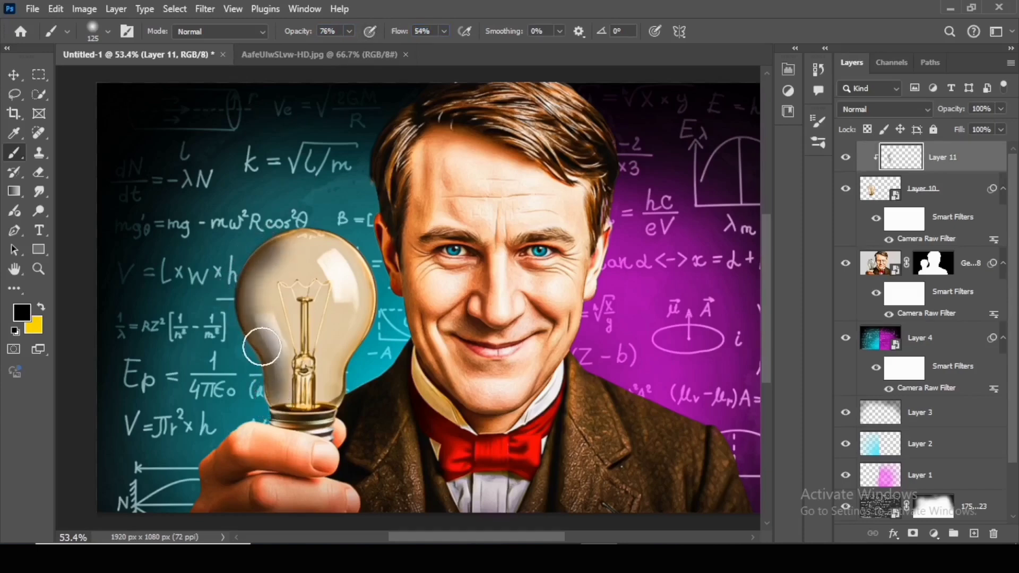
pyautogui.moveTo(268, 250)
pyautogui.mouseDown()
pyautogui.moveTo(316, 237)
pyautogui.moveTo(354, 271)
pyautogui.moveTo(361, 348)
pyautogui.moveTo(335, 392)
pyautogui.mouseUp()
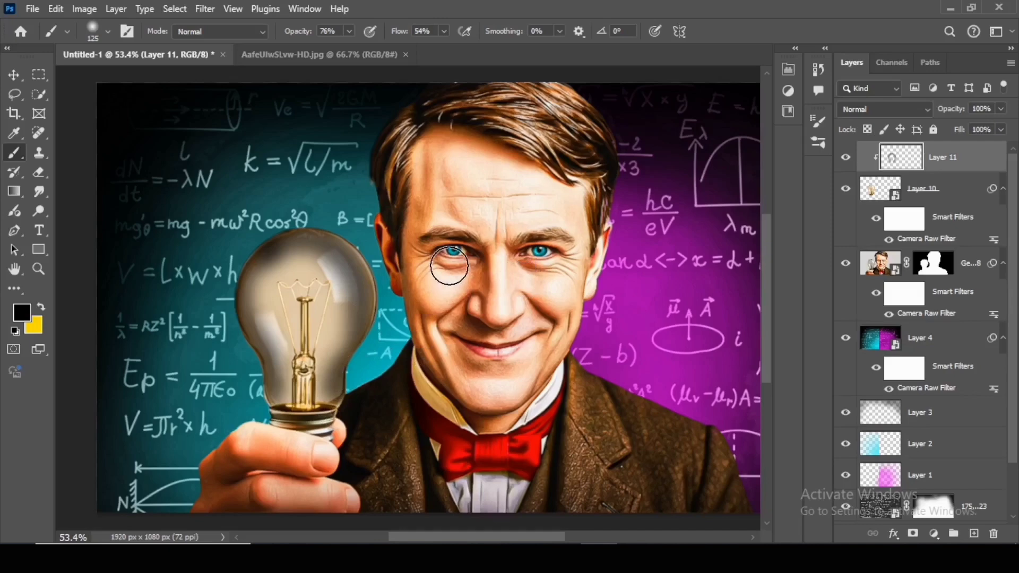
pyautogui.moveTo(262, 262); pyautogui.dragTo(250, 289)
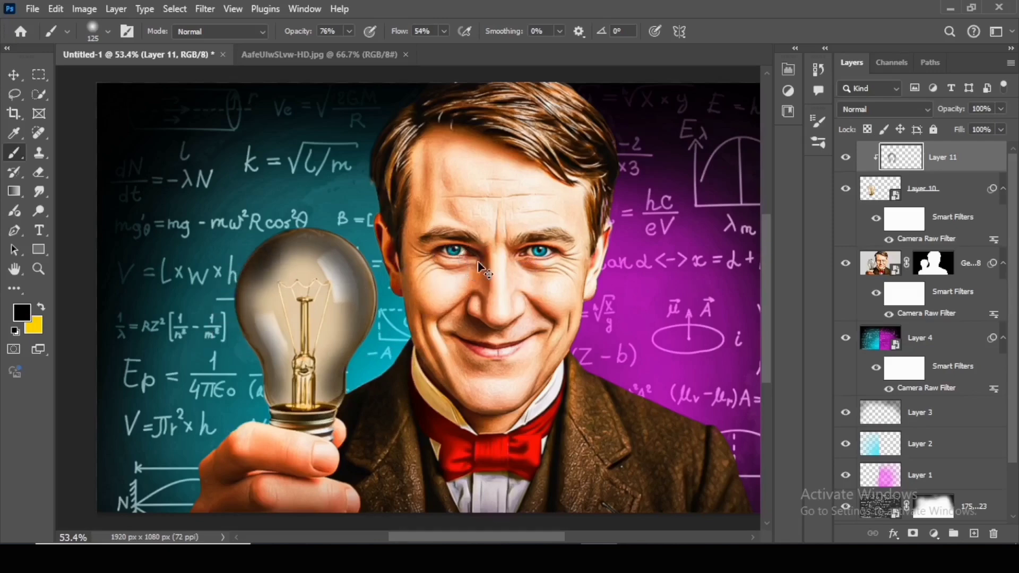
pyautogui.hotkey('ctrl', 'z')
pyautogui.click(247, 270)
pyautogui.click(901, 112)
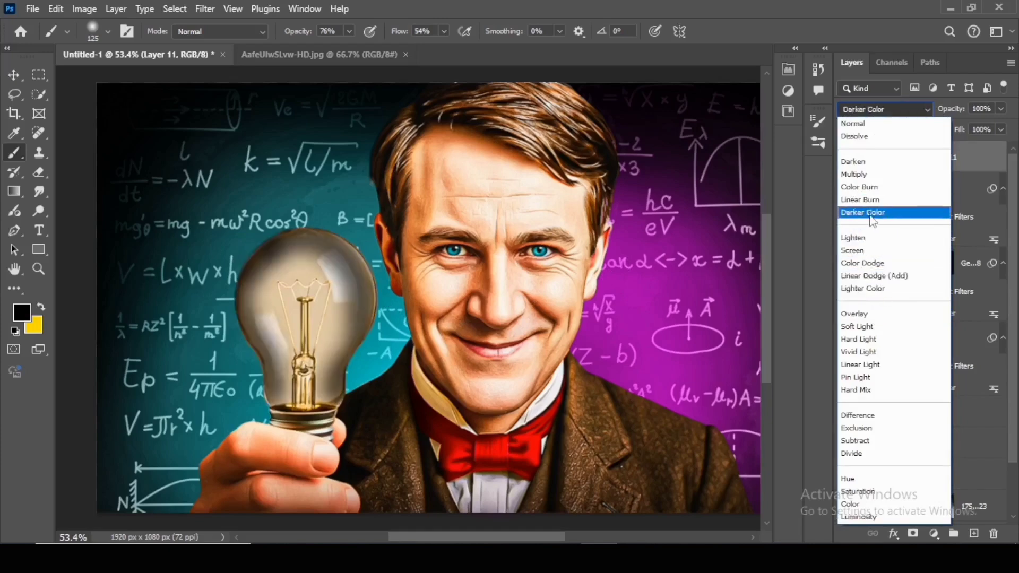
pyautogui.click(873, 122)
# - Add another layer clipped above the bulb's black shading and choose a fully saturated orange as the foreground colour
pyautogui.click(974, 533)
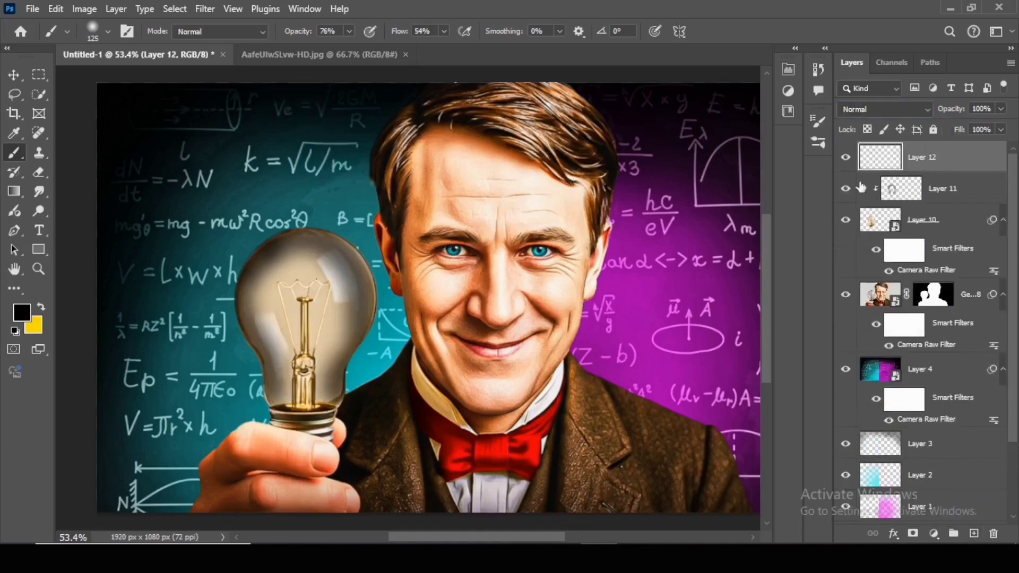
pyautogui.keyDown('alt'); pyautogui.click(941, 169); pyautogui.keyUp('alt')
pyautogui.click(22, 313)
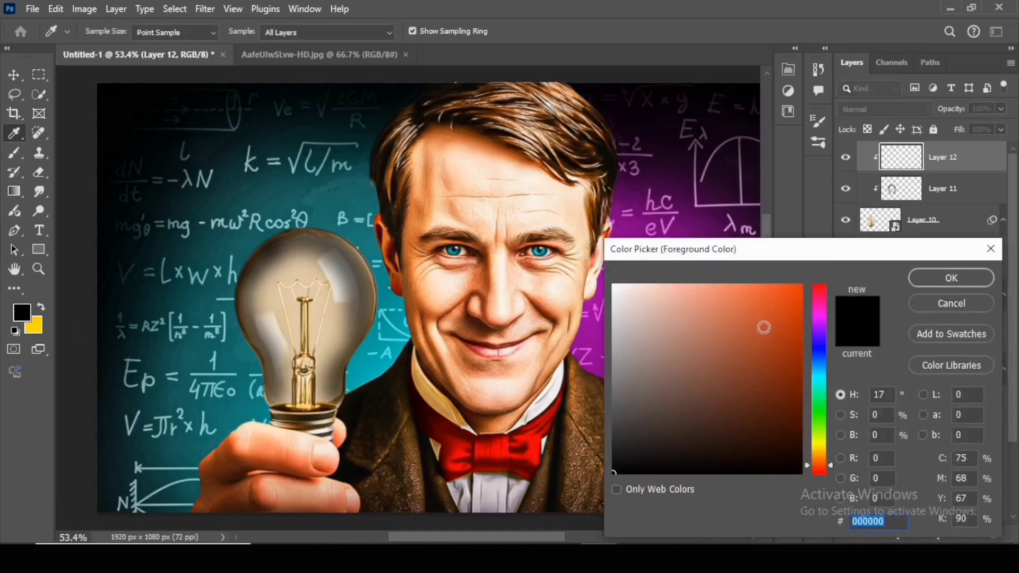
pyautogui.click(802, 286)
# - Paint orange around the bulb's glass and set the colour layer's blend mode to Overlay
pyautogui.moveTo(291, 275)
pyautogui.mouseDown()
pyautogui.moveTo(255, 279)
pyautogui.moveTo(255, 305)
pyautogui.moveTo(282, 393)
pyautogui.moveTo(285, 257)
pyautogui.moveTo(316, 255)
pyautogui.moveTo(336, 272)
pyautogui.moveTo(349, 314)
pyautogui.moveTo(331, 386)
pyautogui.moveTo(450, 270)
pyautogui.moveTo(335, 303)
pyautogui.moveTo(368, 299)
pyautogui.mouseUp()
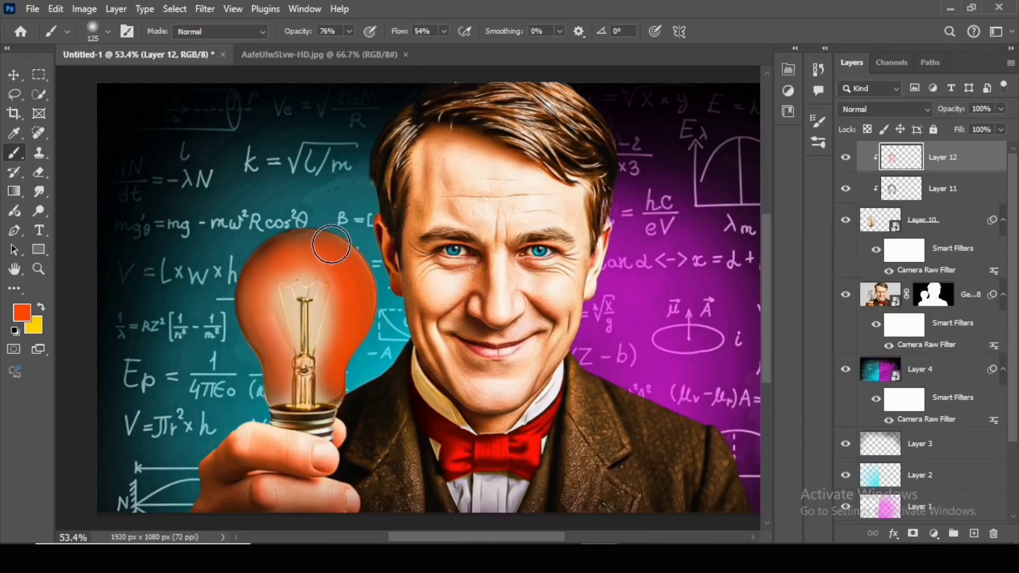
pyautogui.click(892, 112)
pyautogui.click(881, 311)
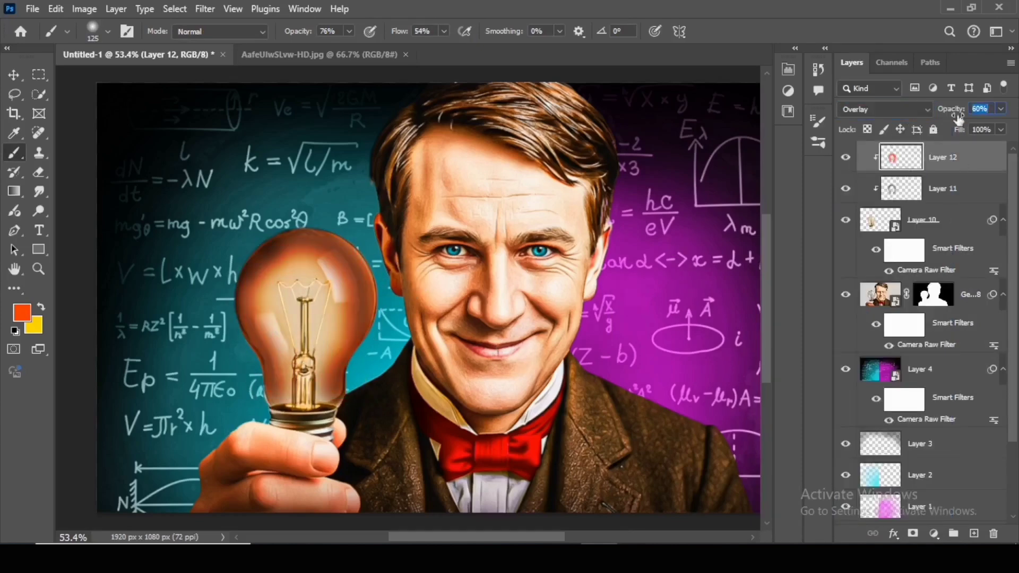
# - Add another clipped layer above the orange one and dab yellow onto the bulb's centre with a soft brush at 83% opacity and 75% flow
pyautogui.moveTo(938, 137)
pyautogui.mouseDown()
pyautogui.moveTo(915, 139)
pyautogui.moveTo(940, 142)
pyautogui.moveTo(914, 143)
pyautogui.moveTo(927, 143)
pyautogui.mouseUp()
pyautogui.click(927, 194)
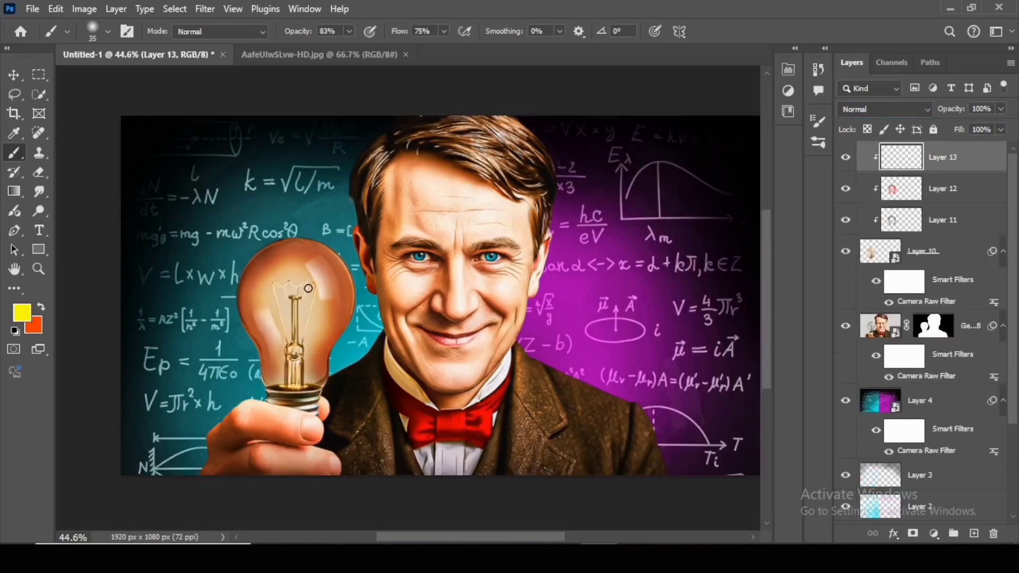
pyautogui.press(']')
pyautogui.press(']')
pyautogui.press(']')
pyautogui.press(']')
pyautogui.press(']')
pyautogui.press(']')
pyautogui.click(295, 287)
pyautogui.click(294, 287)
pyautogui.press(']')
pyautogui.click(296, 295)
pyautogui.press('[')
pyautogui.press('[')
pyautogui.press('[')
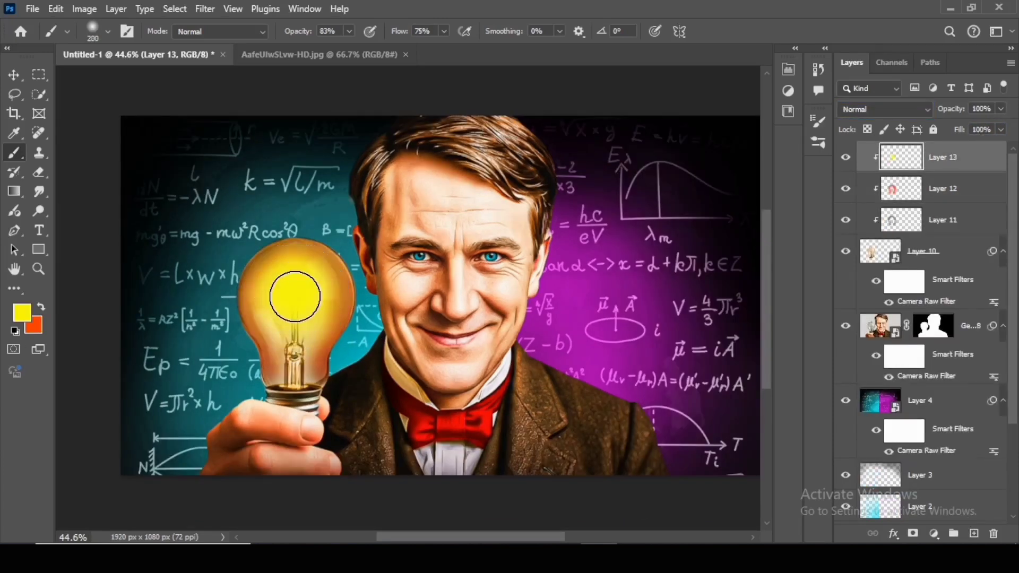
# - Spread the yellow glow across the bulb's glass with a larger soft brush
pyautogui.press(']')
pyautogui.press(']')
pyautogui.press(']')
pyautogui.click(296, 296)
pyautogui.press('[')
pyautogui.press('[')
pyautogui.press('[')
pyautogui.press('[')
pyautogui.press('[')
pyautogui.press('[')
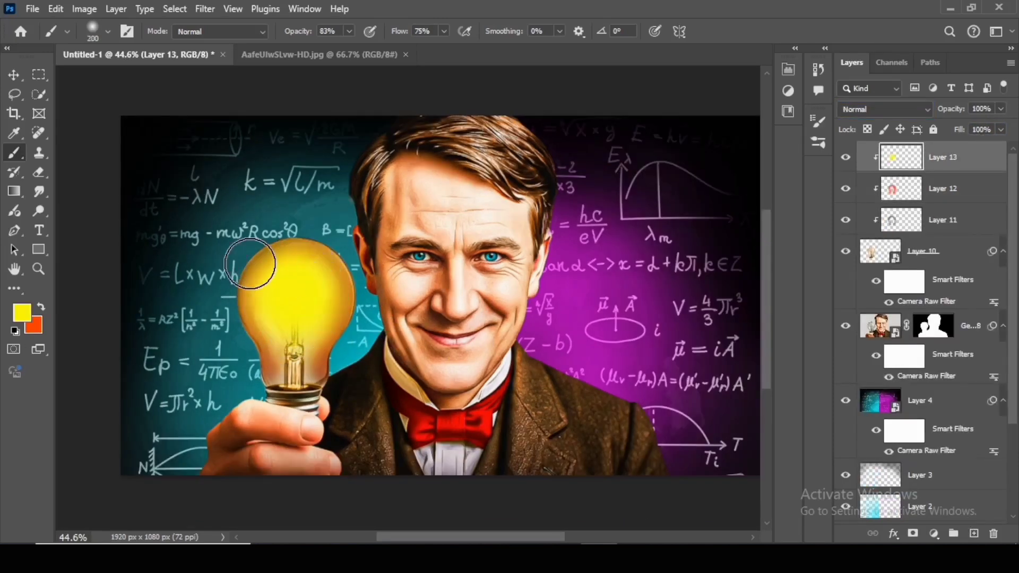
# - Trim the yellow away from the edges of the glass with the brush in Clear mode
pyautogui.hotkey('shift', 'alt', 'r')
pyautogui.moveTo(354, 249); pyautogui.dragTo(340, 363)
pyautogui.moveTo(250, 336)
pyautogui.mouseDown()
pyautogui.moveTo(227, 266)
pyautogui.moveTo(240, 342)
pyautogui.mouseUp()
pyautogui.press('[')
pyautogui.press('[')
pyautogui.press('[')
pyautogui.press('`')
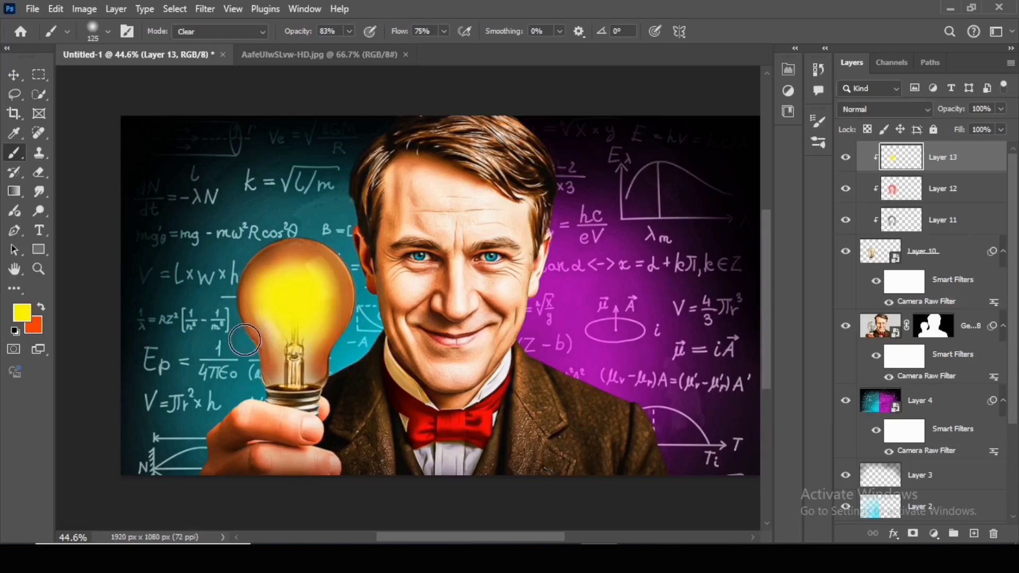
# - Repaint the yellow glow over the bulb's centre in Normal mode and clear the excess near the glass edges
pyautogui.press(']')
pyautogui.press(']')
pyautogui.moveTo(294, 294)
pyautogui.mouseDown()
pyautogui.moveTo(298, 276)
pyautogui.moveTo(314, 308)
pyautogui.mouseUp()
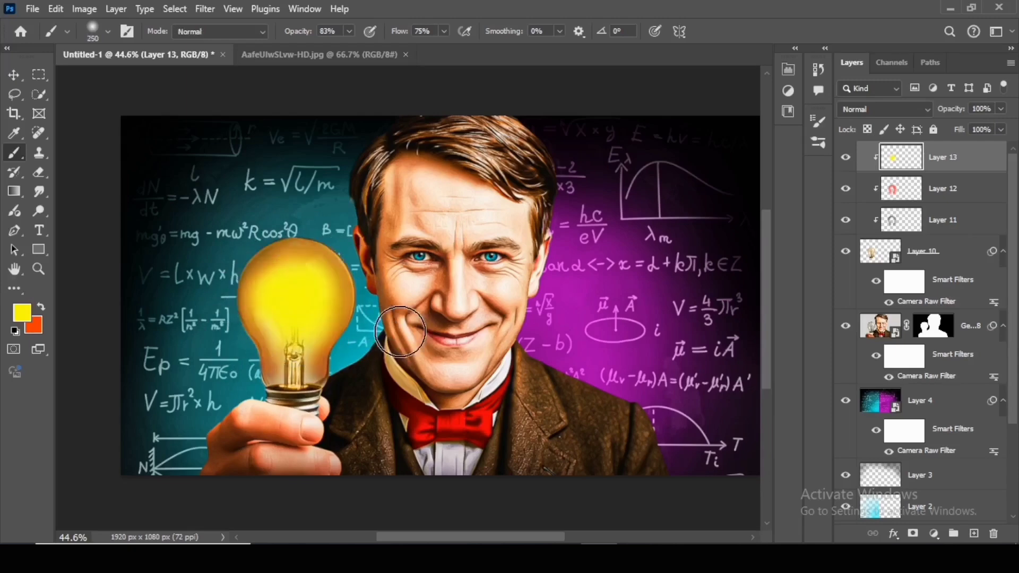
pyautogui.hotkey('shift', 'alt', 'r')
pyautogui.moveTo(262, 354)
pyautogui.mouseDown()
pyautogui.moveTo(211, 266)
pyautogui.moveTo(287, 224)
pyautogui.moveTo(353, 258)
pyautogui.moveTo(354, 325)
pyautogui.mouseUp()
# - Paint yellow over the bottom of the glass and the filament with a small soft brush, reducing it to 63% opacity and 53% flow
pyautogui.press('z')
pyautogui.moveTo(319, 400); pyautogui.dragTo(398, 386)
pyautogui.press('b')
pyautogui.press('[')
pyautogui.press('[')
pyautogui.press('[')
pyautogui.press('[')
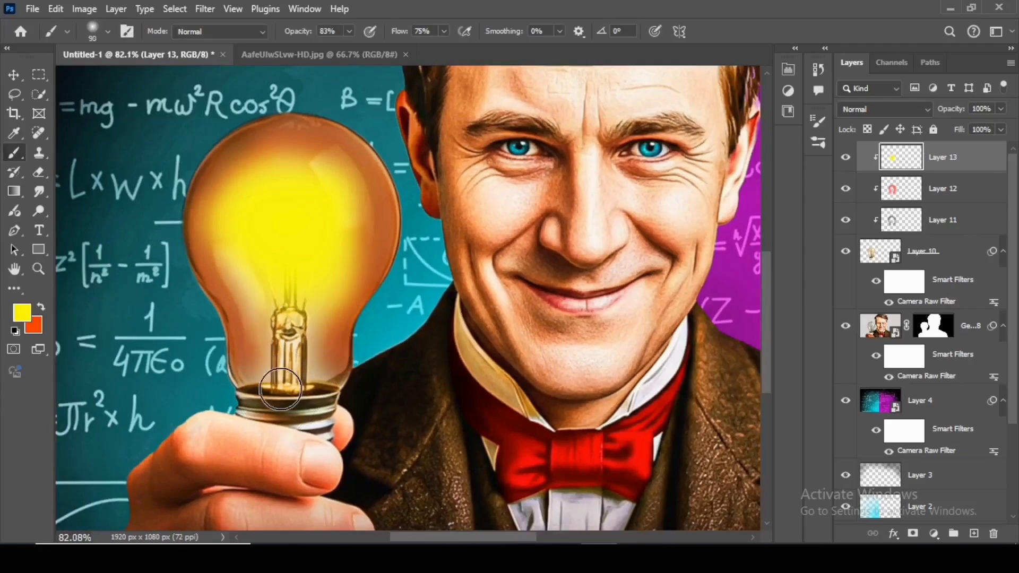
pyautogui.moveTo(249, 387); pyautogui.dragTo(324, 387)
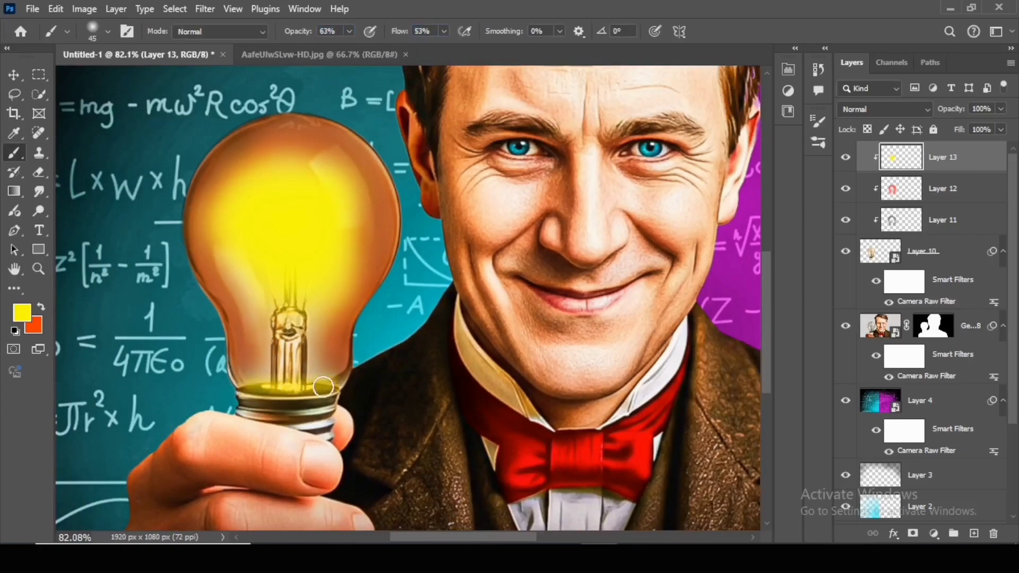
pyautogui.moveTo(289, 313); pyautogui.dragTo(300, 321)
pyautogui.press('[')
pyautogui.hotkey('ctrl', 'space')
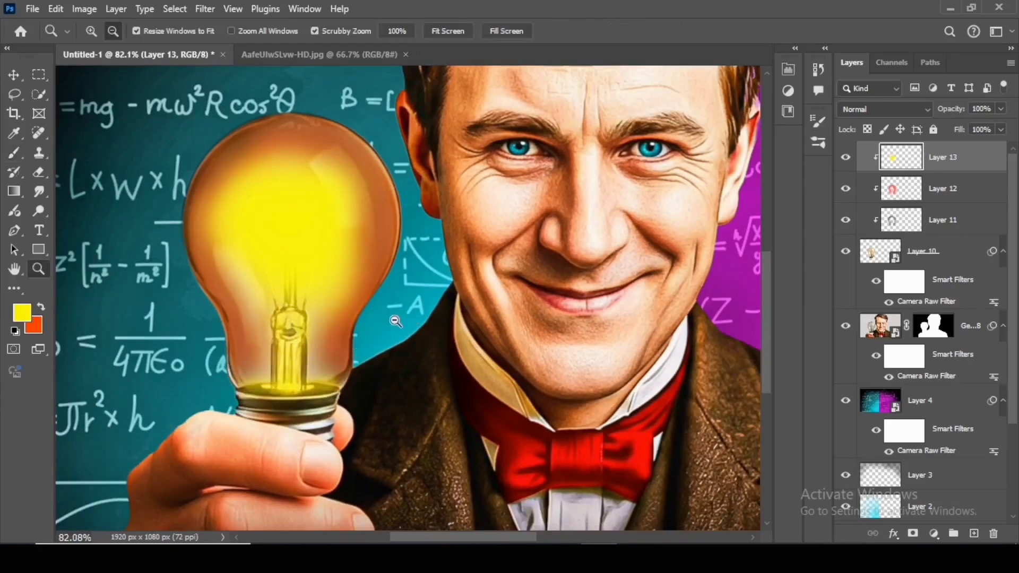
pyautogui.moveTo(393, 320); pyautogui.dragTo(297, 321)
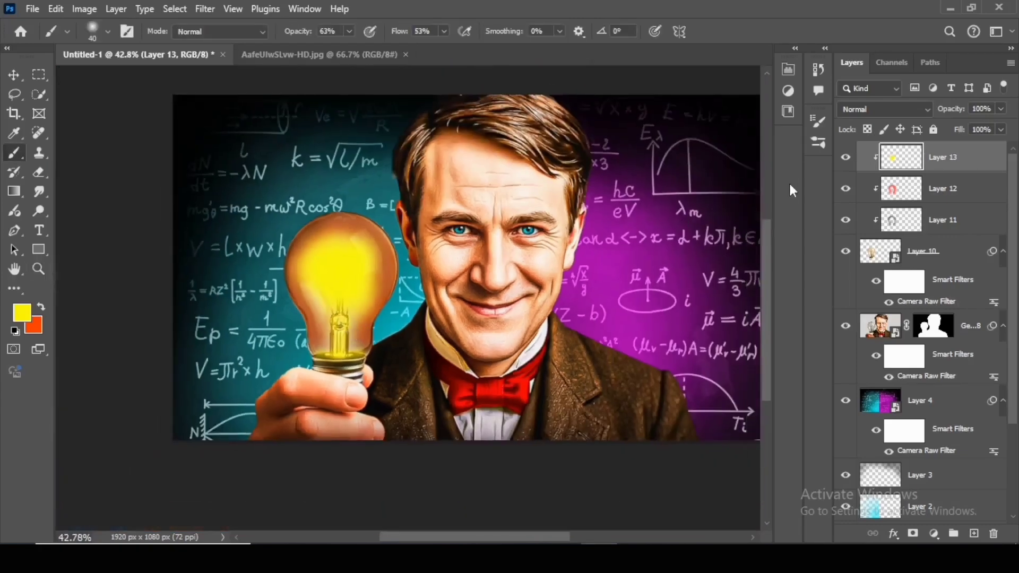
# - Preview other blend modes such as Screen on the yellow glow layer, keep it in Normal mode and set its opacity to 98%
pyautogui.click(895, 106)
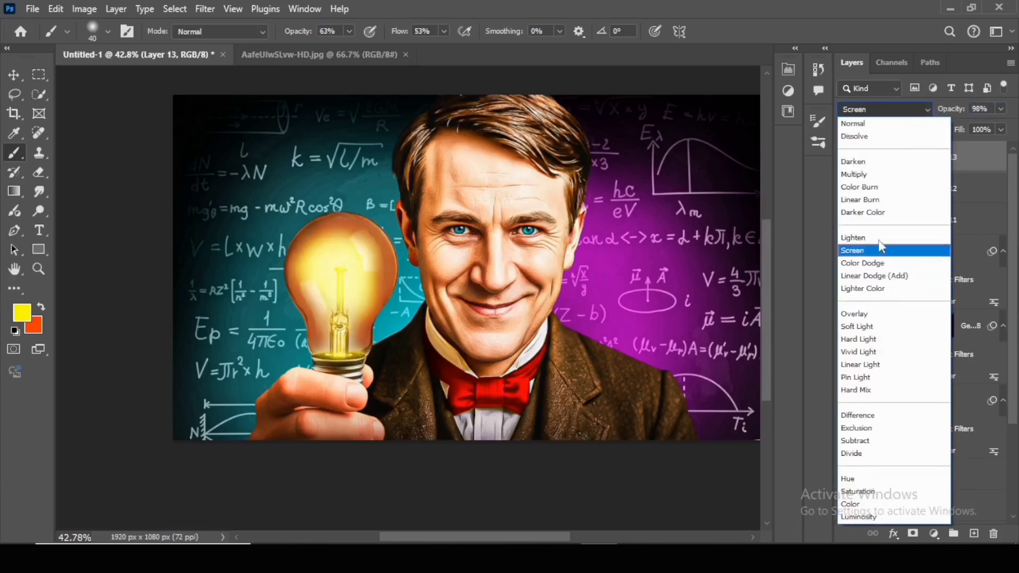
pyautogui.click(878, 124)
# - Add a new layer above the yellow glow layer and choose white as the foreground colour
pyautogui.hotkey('ctrl', 'space')
pyautogui.moveTo(334, 325); pyautogui.dragTo(361, 325)
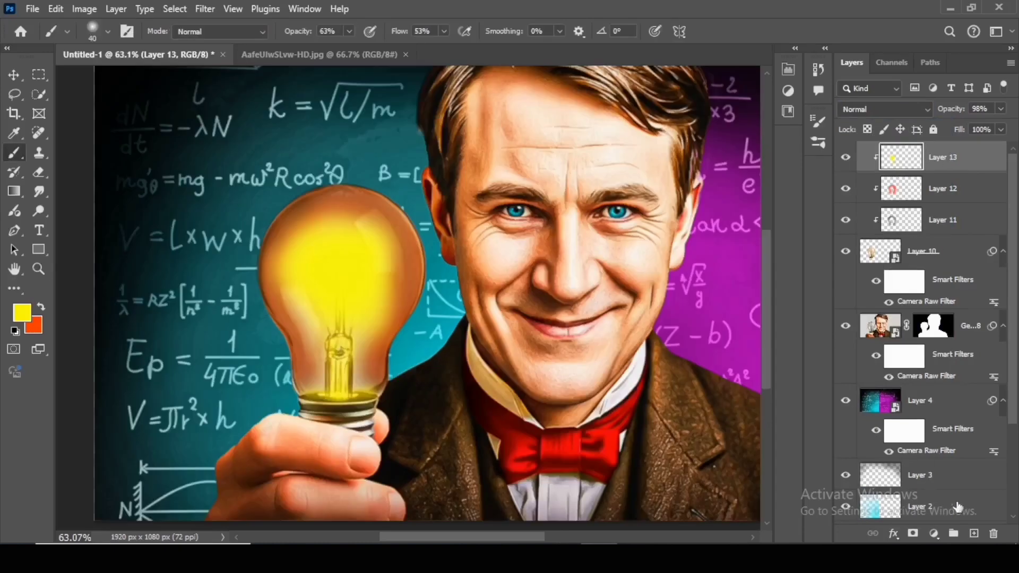
pyautogui.click(974, 532)
pyautogui.click(29, 318)
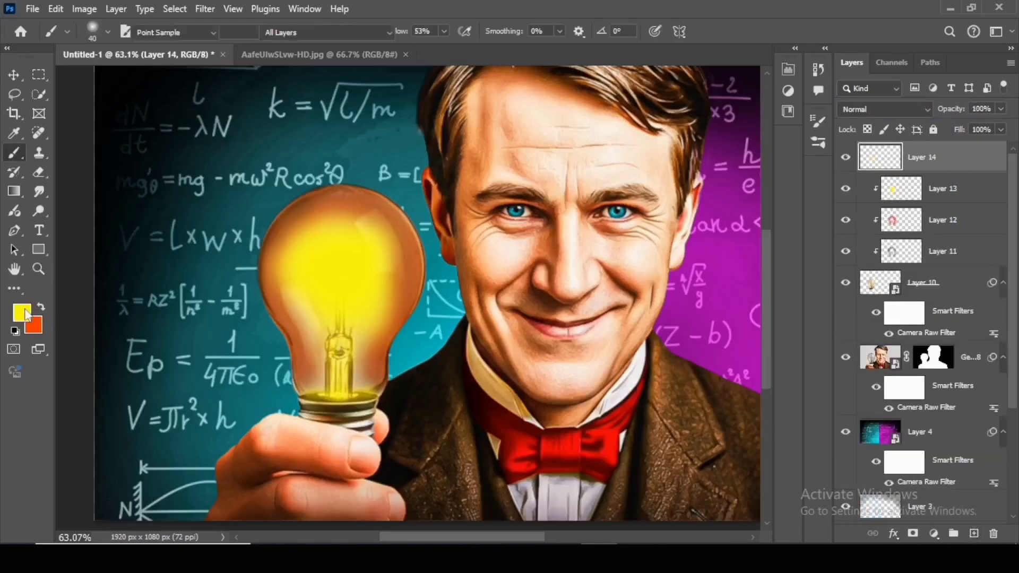
pyautogui.click(555, 254)
pyautogui.click(955, 279)
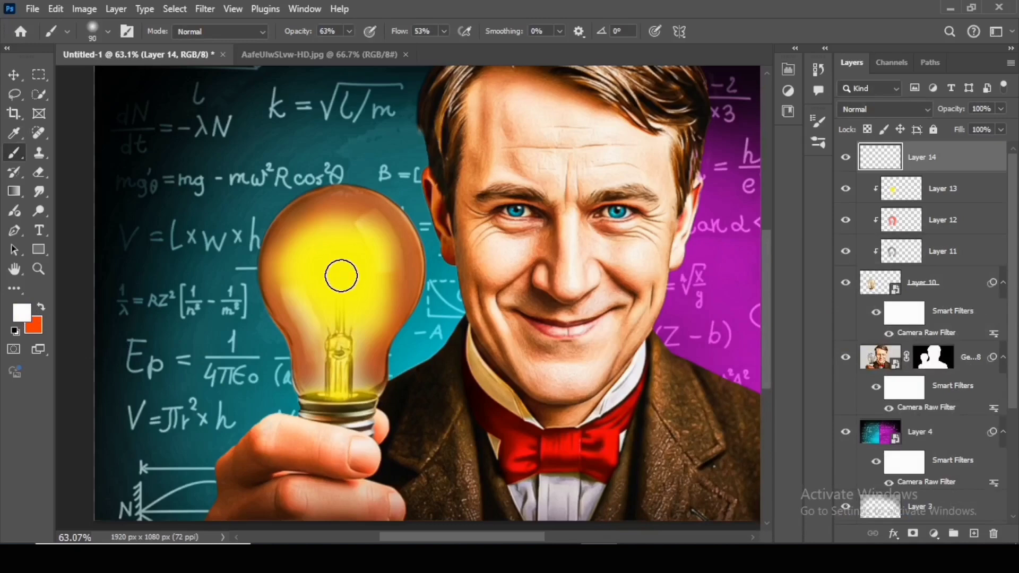
# - Paint a white hotspot at the bulb's centre with a large soft brush at 100% opacity and 100% flow
pyautogui.press(']')
pyautogui.press(']')
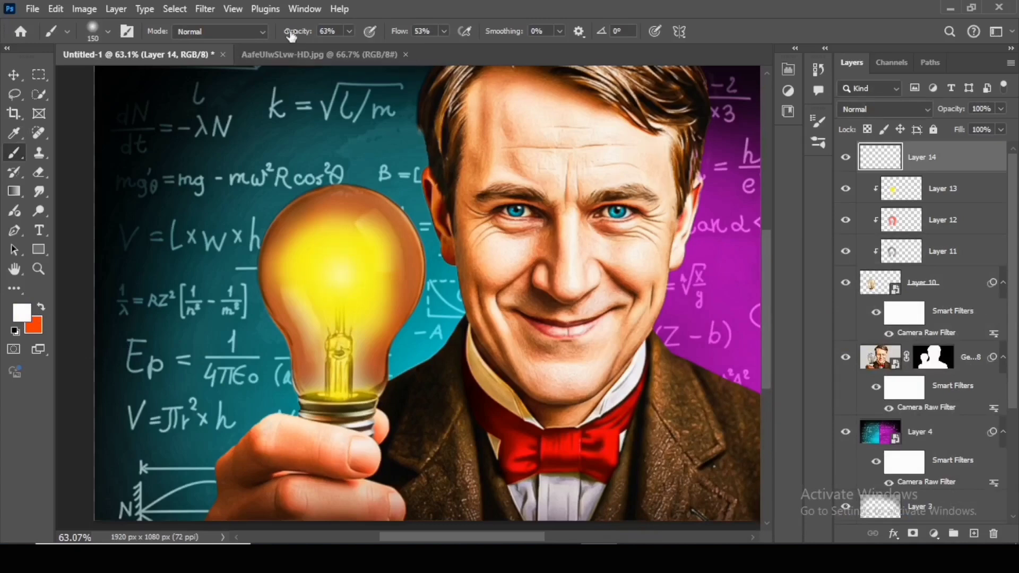
pyautogui.moveTo(298, 32); pyautogui.dragTo(340, 36)
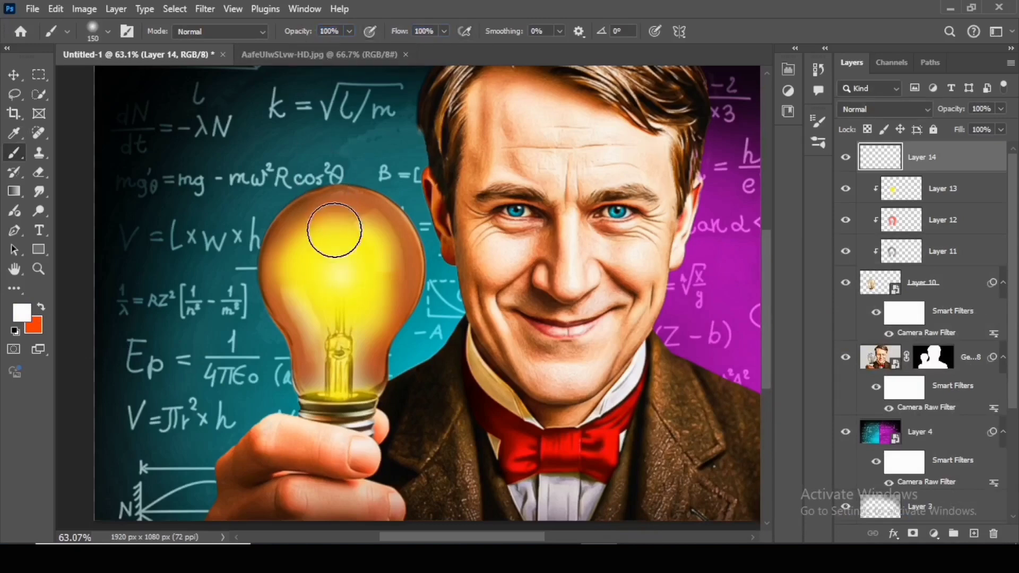
pyautogui.click(337, 272)
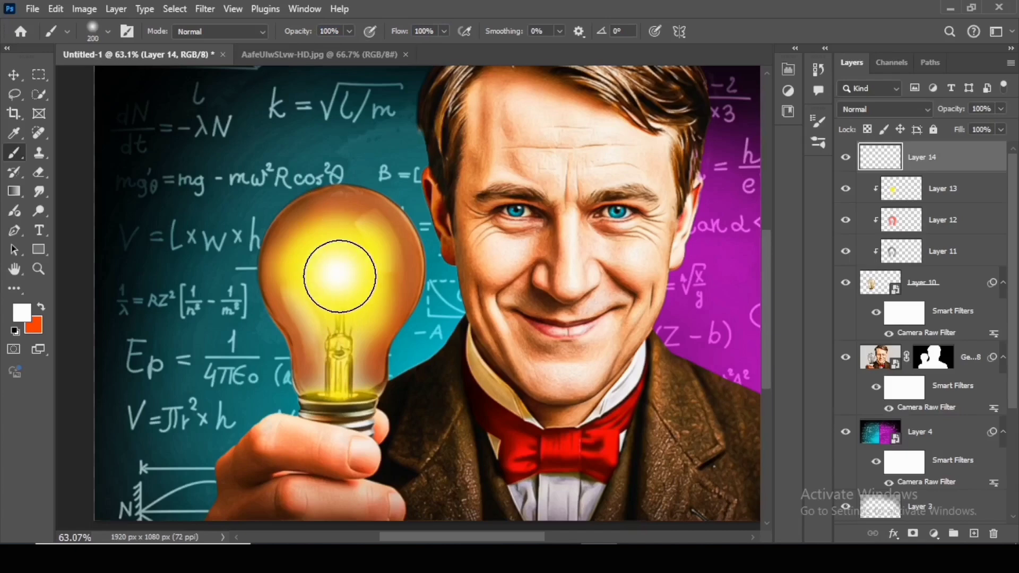
pyautogui.click(337, 267)
# - Refine the white hotspot with smaller Normal and Clear brush strokes, reducing the brush to 66% opacity and 74% flow
pyautogui.press('[')
pyautogui.press('[')
pyautogui.press('[')
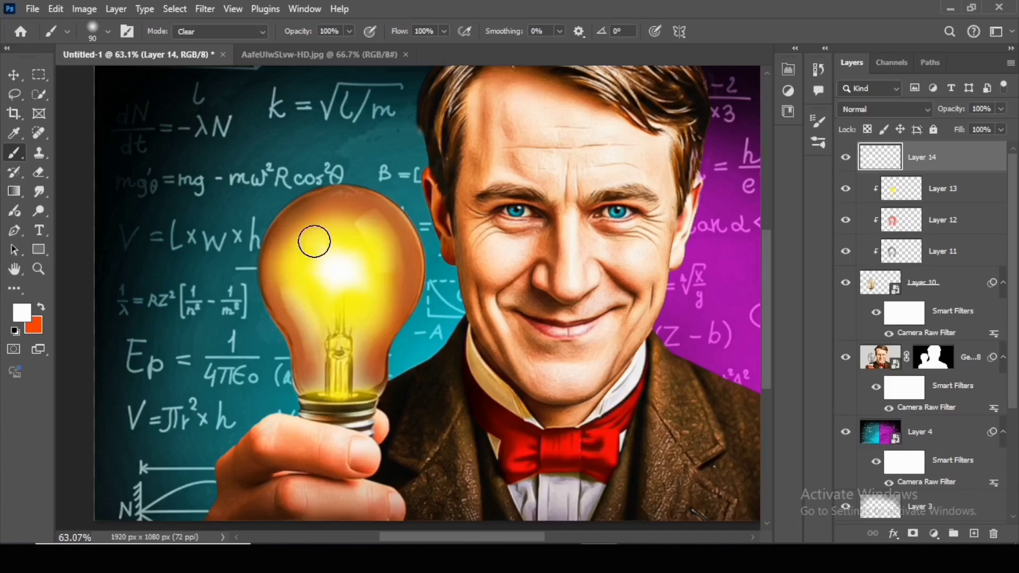
pyautogui.hotkey('alt', 'shift', 'n')
pyautogui.click(340, 273)
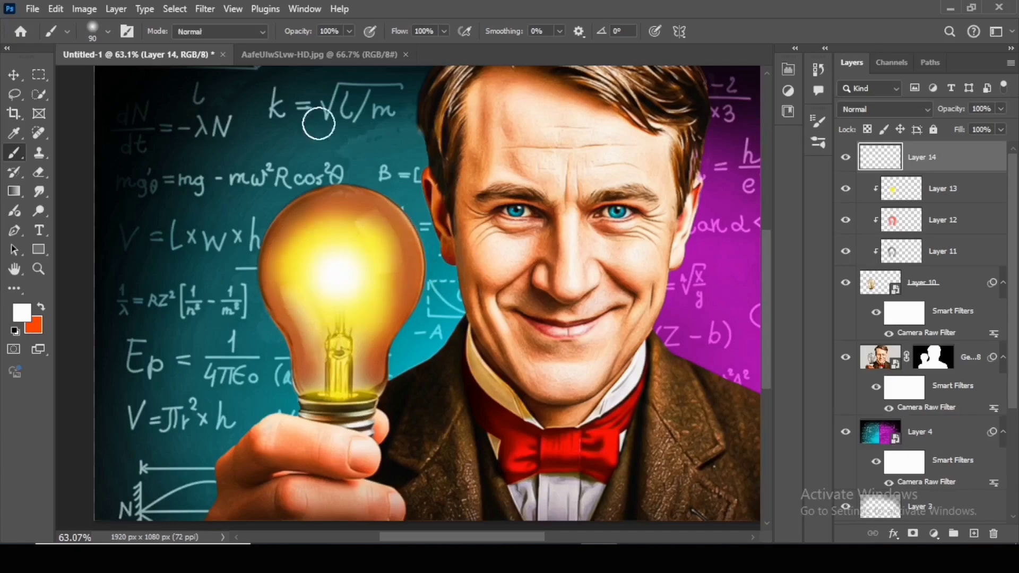
pyautogui.moveTo(350, 31); pyautogui.dragTo(336, 65)
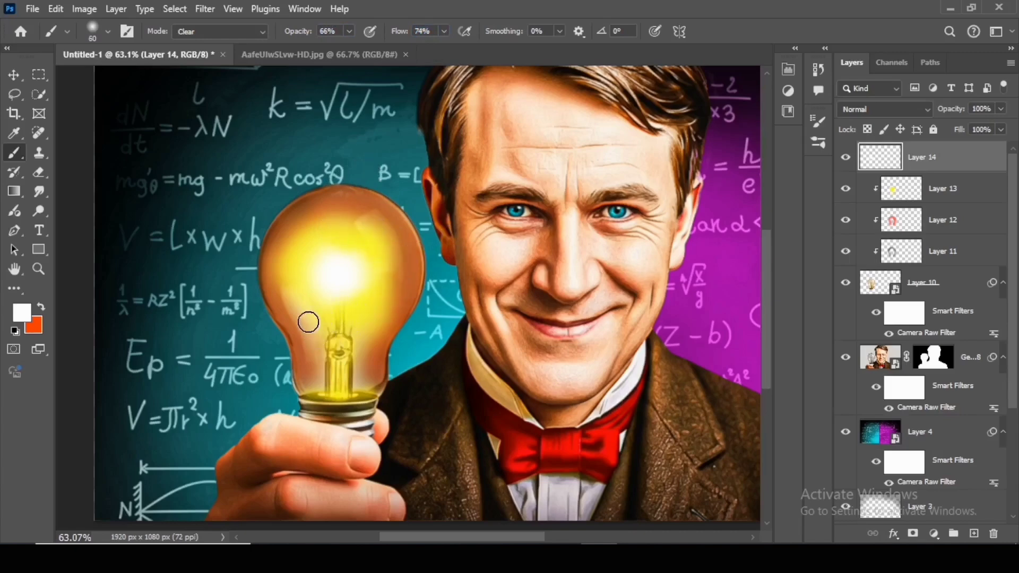
# - Set the white hotspot layer's blend mode to Linear Dodge (Add) and lower its opacity to 72%
pyautogui.press('z')
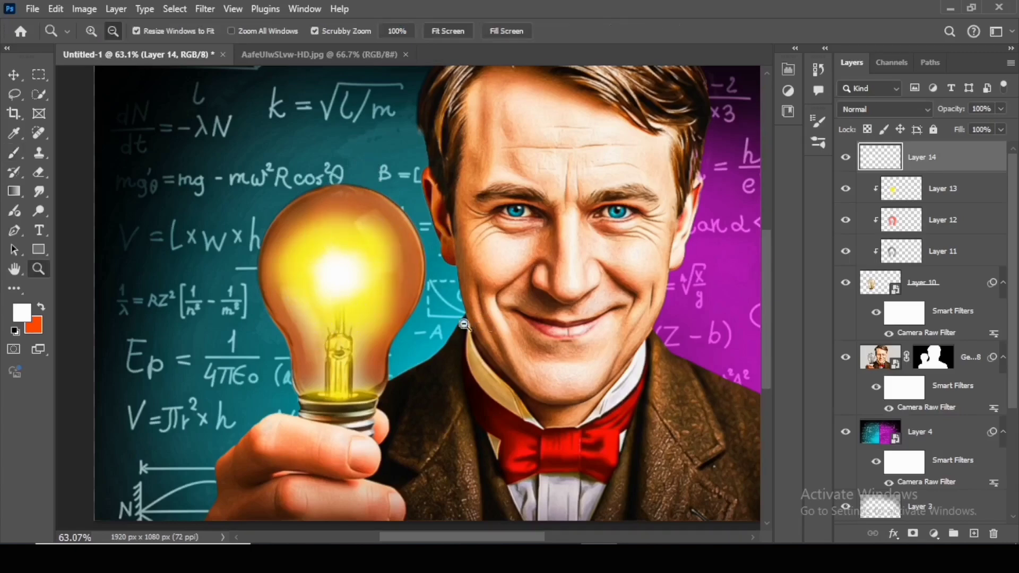
pyautogui.moveTo(440, 333); pyautogui.dragTo(405, 335)
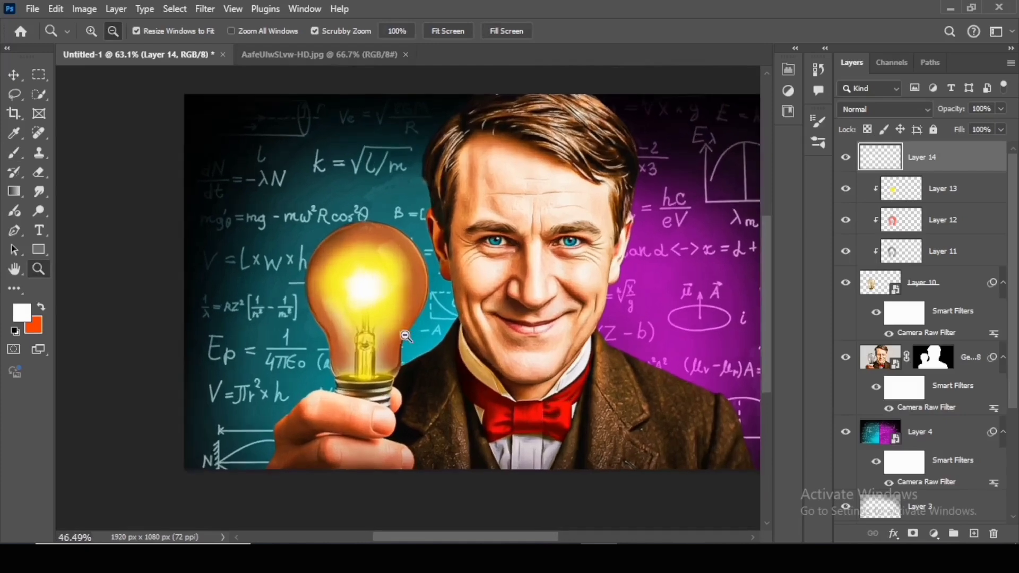
pyautogui.press('b')
pyautogui.click(894, 109)
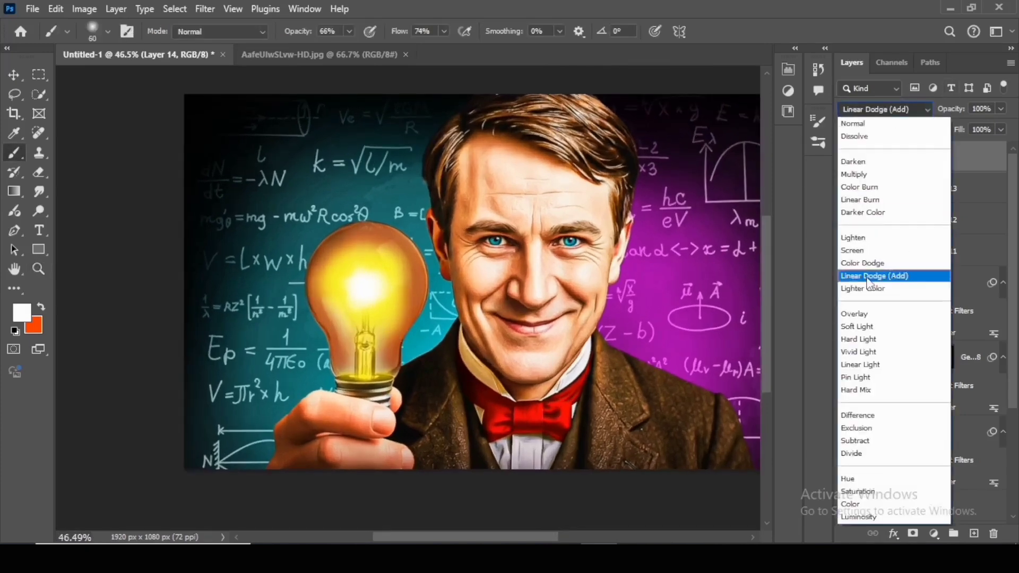
pyautogui.click(868, 276)
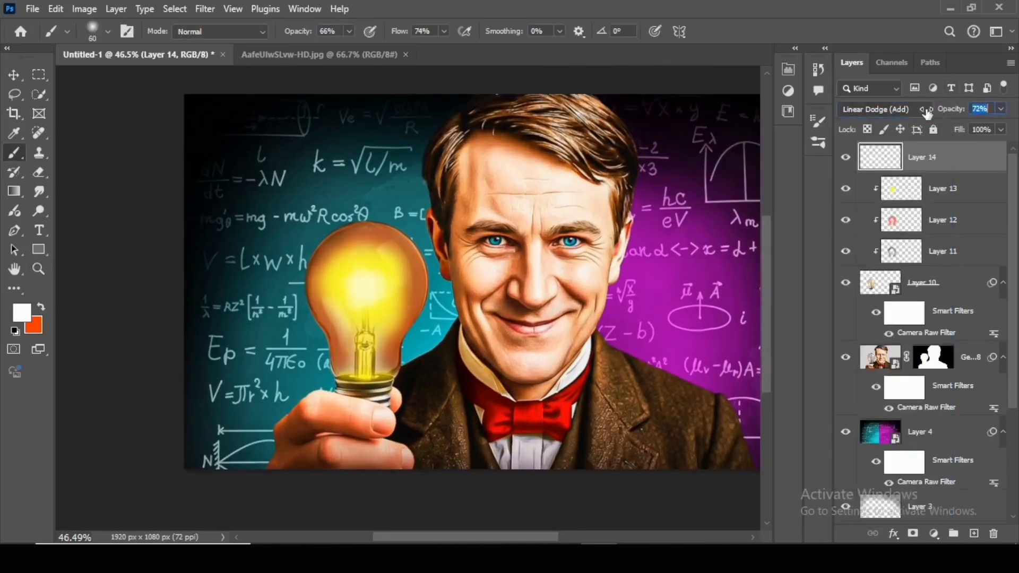
pyautogui.press('Return')
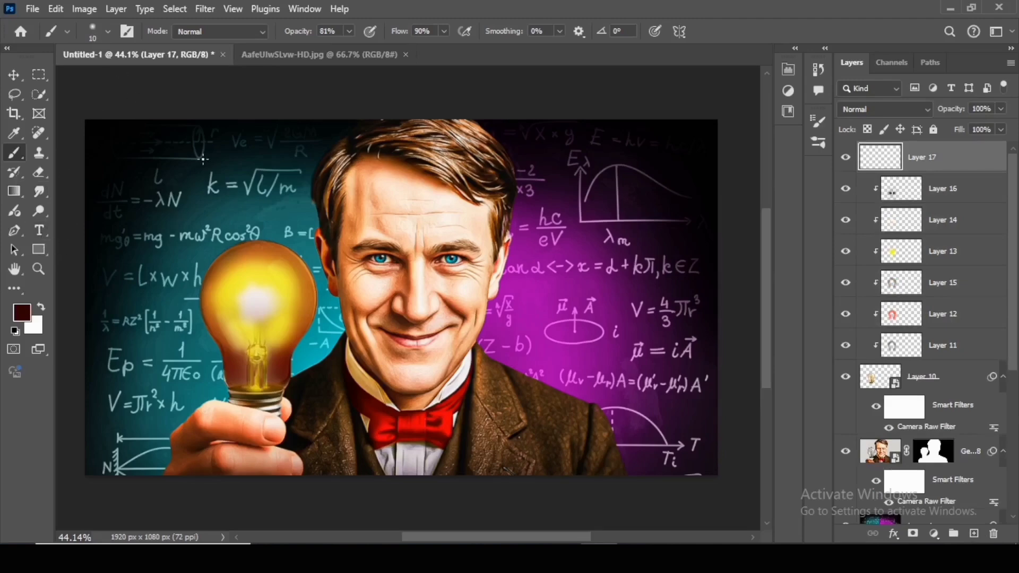
# - Enlarge the soft brush to 400 px and sample the bulb's yellow (eed32f) as the foreground colour
pyautogui.press(']')
pyautogui.press(']')
pyautogui.press(']')
pyautogui.press(']')
pyautogui.press(']')
pyautogui.press(']')
pyautogui.press(']')
pyautogui.press(']')
pyautogui.press(']')
pyautogui.press(']')
pyautogui.press(']')
pyautogui.press(']')
pyautogui.press(']')
pyautogui.press(']')
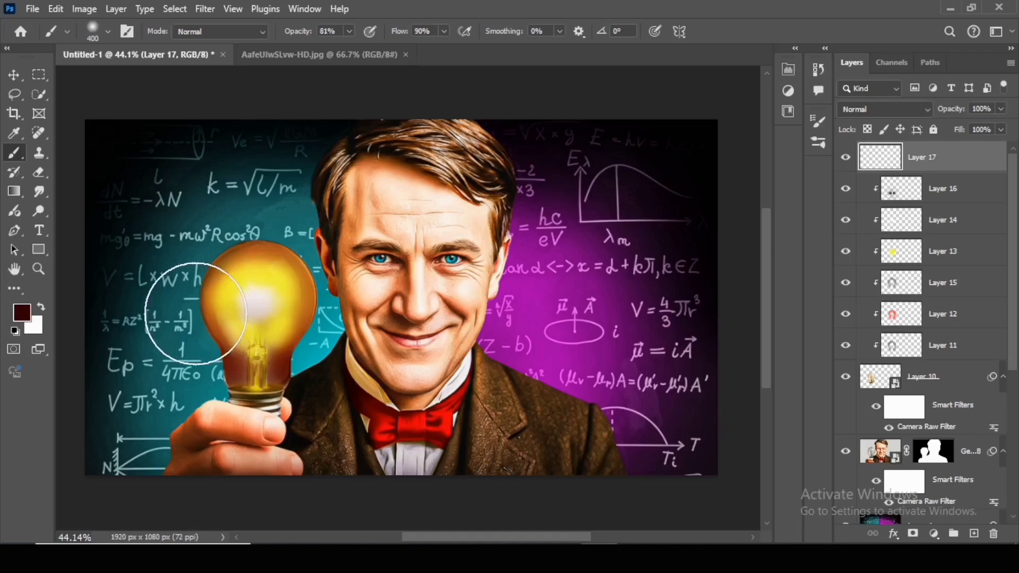
pyautogui.click(22, 313)
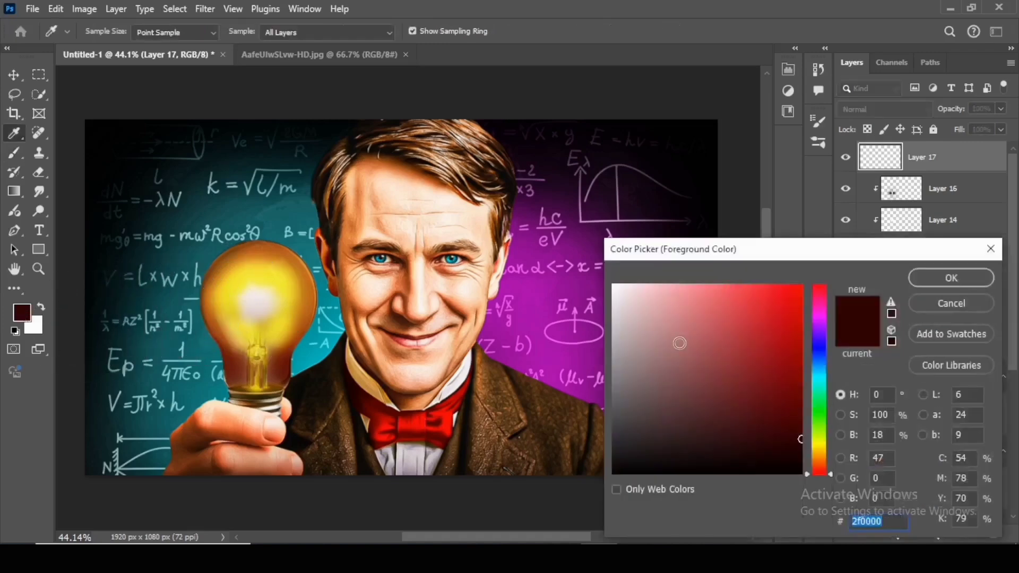
pyautogui.click(299, 284)
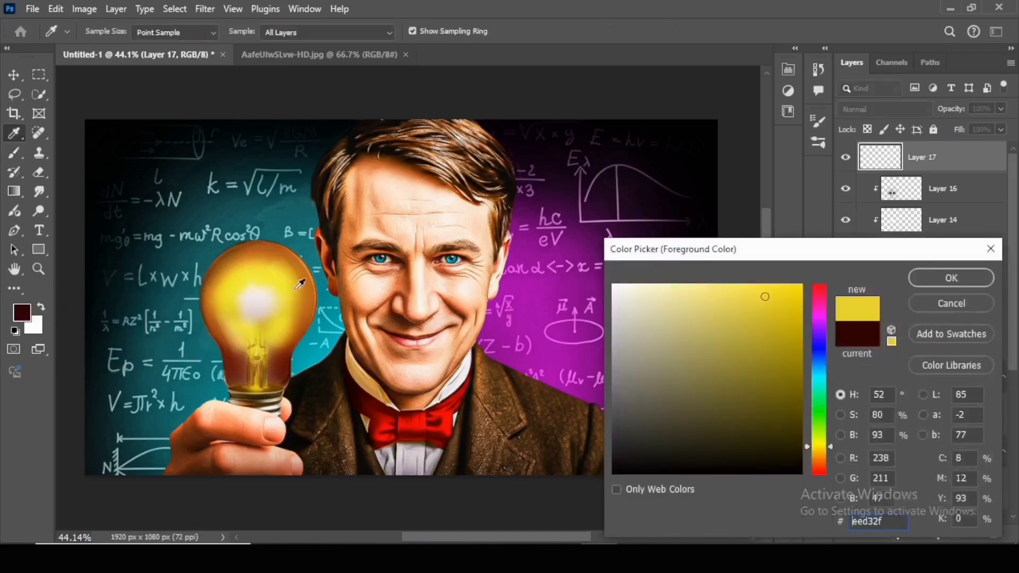
pyautogui.click(967, 279)
# - Flatten the soft brush tip into a thin streak and stamp yellow light rays from the bulb towards the man's face at 15° and 25°
pyautogui.click(107, 32)
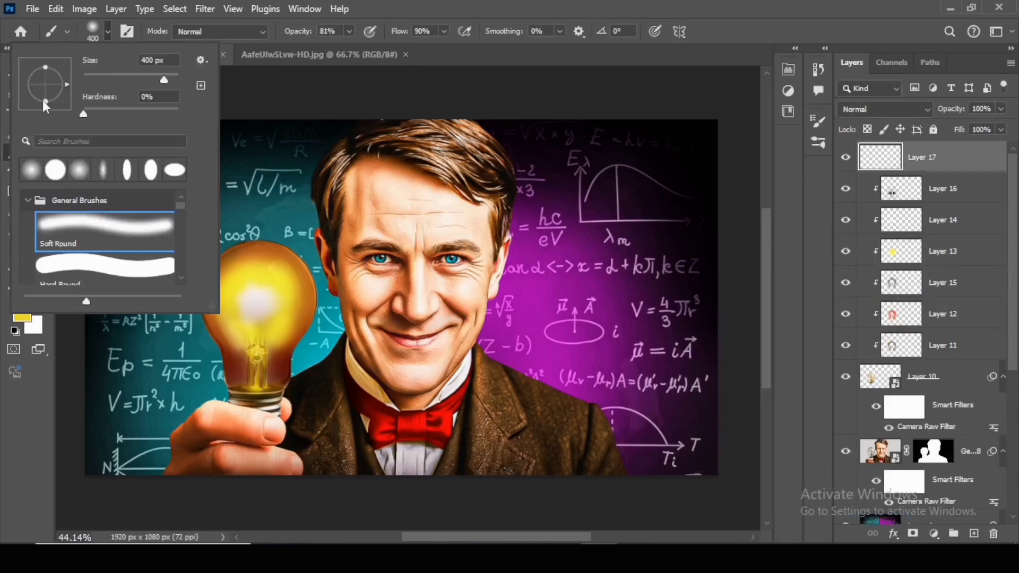
pyautogui.click(231, 227)
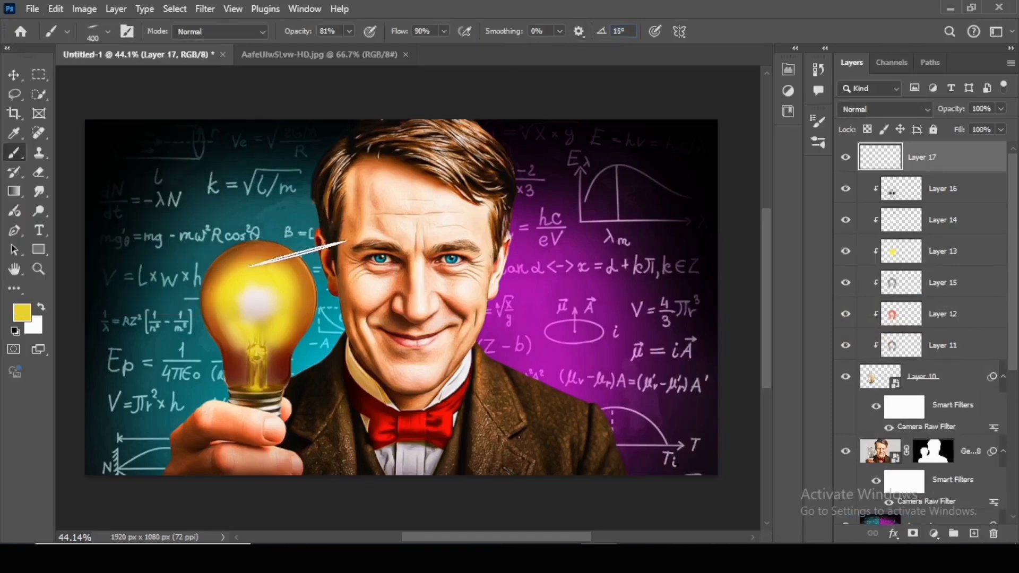
pyautogui.moveTo(602, 31); pyautogui.dragTo(611, 31)
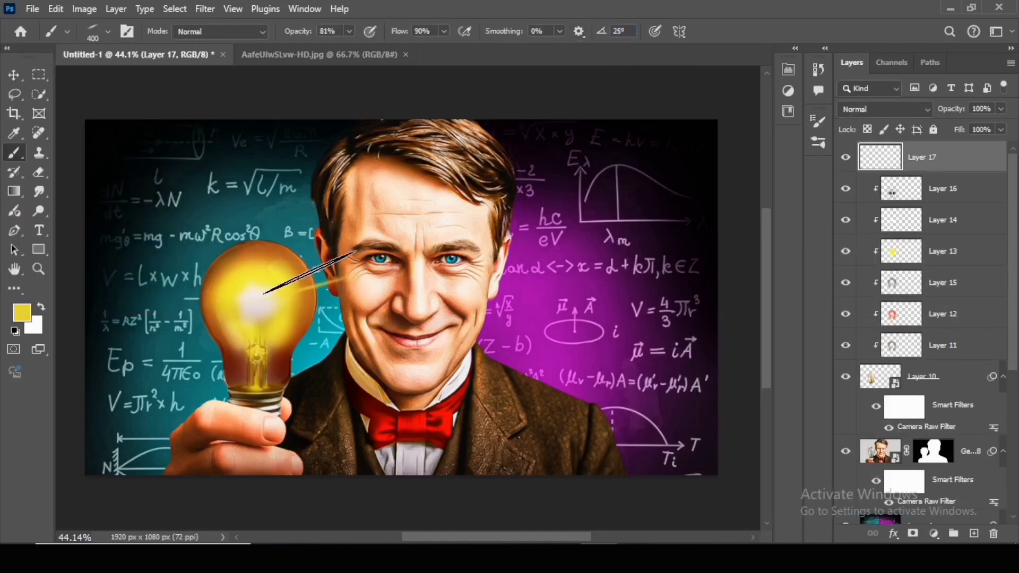
pyautogui.click(303, 241)
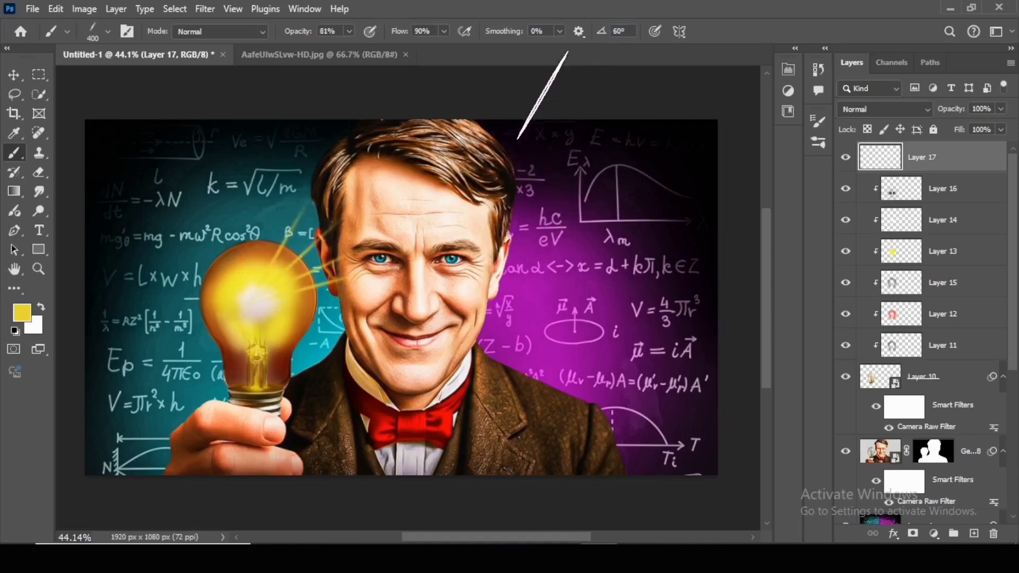
# - Stamp more thin yellow rays around the bulb's upper half and left side, rotating the brush tip to angles such as 60°, 135° and 152°
pyautogui.scroll(10, 616, 33)
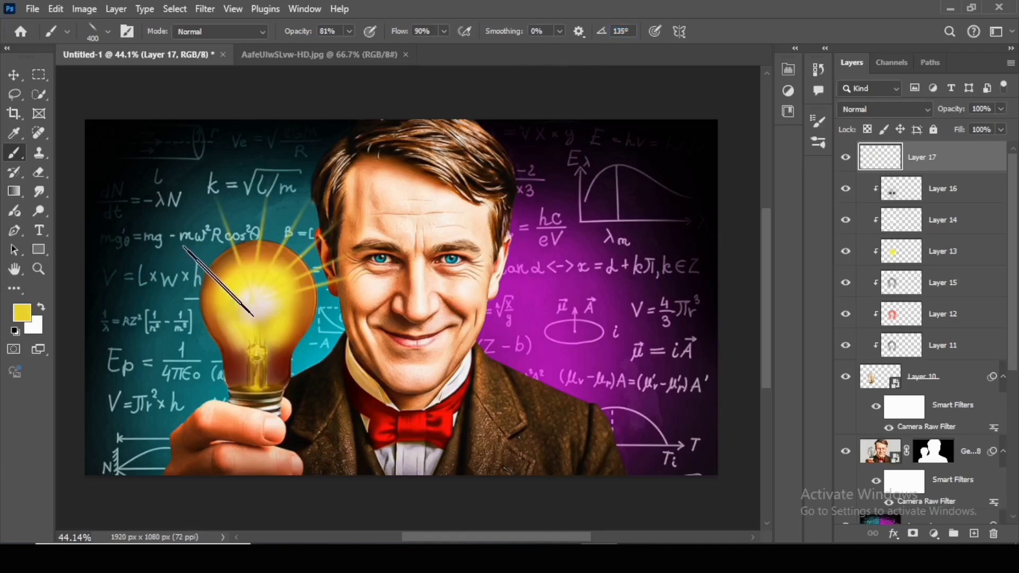
pyautogui.scroll(5, 599, 36)
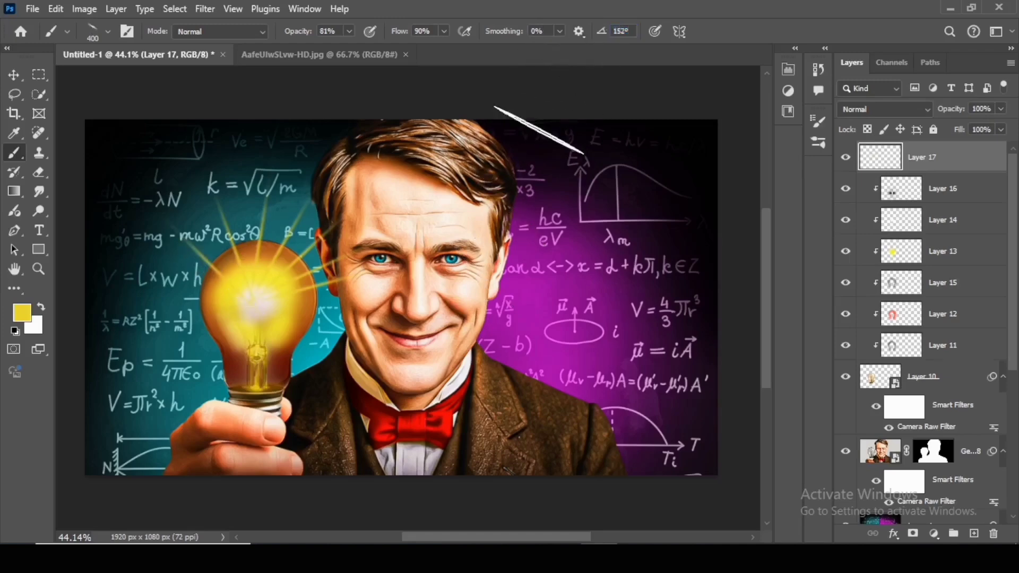
pyautogui.scroll(9, 599, 37)
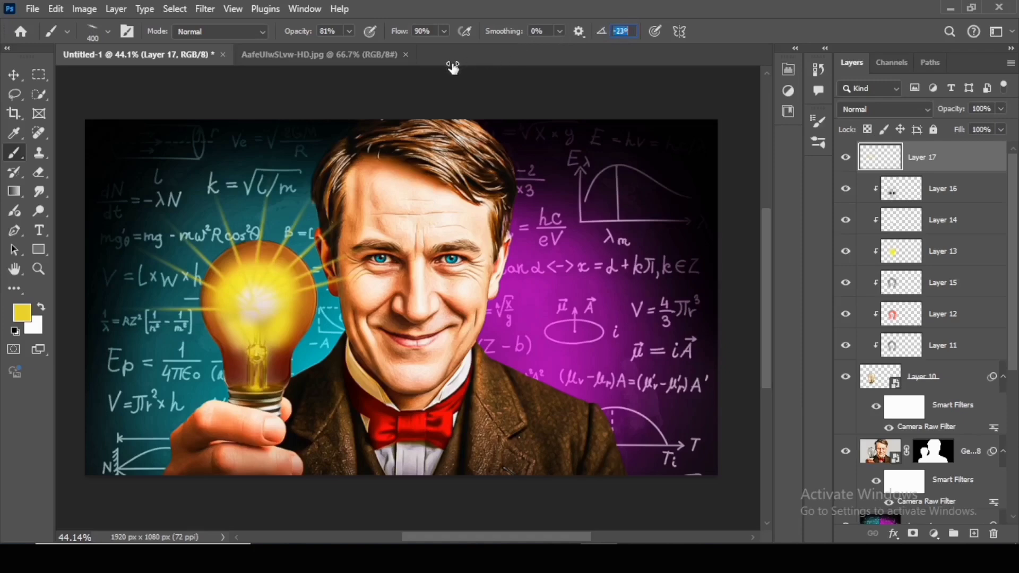
# - Complete the ray burst around the bulb's lower half and fill its gaps, using brush angles such as -40°, -121° and -31°
pyautogui.scroll(-4, 590, 38)
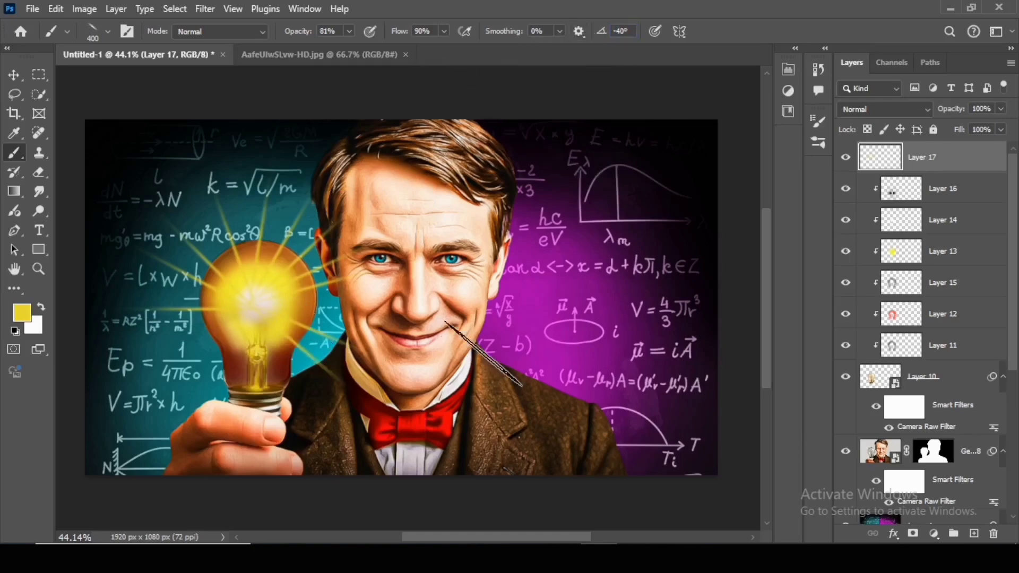
pyautogui.scroll(-10, 602, 35)
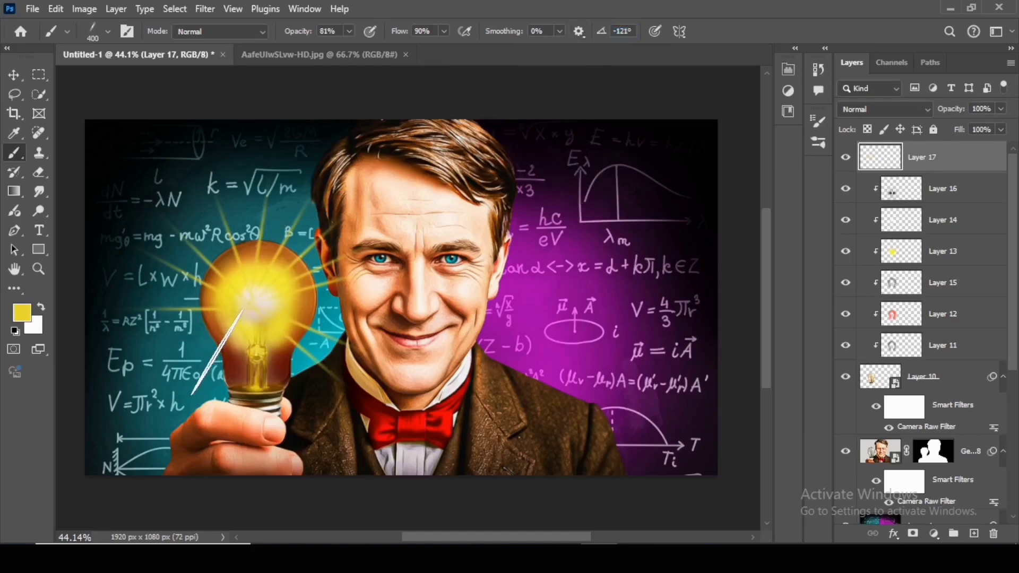
pyautogui.scroll(-2, 341, 308)
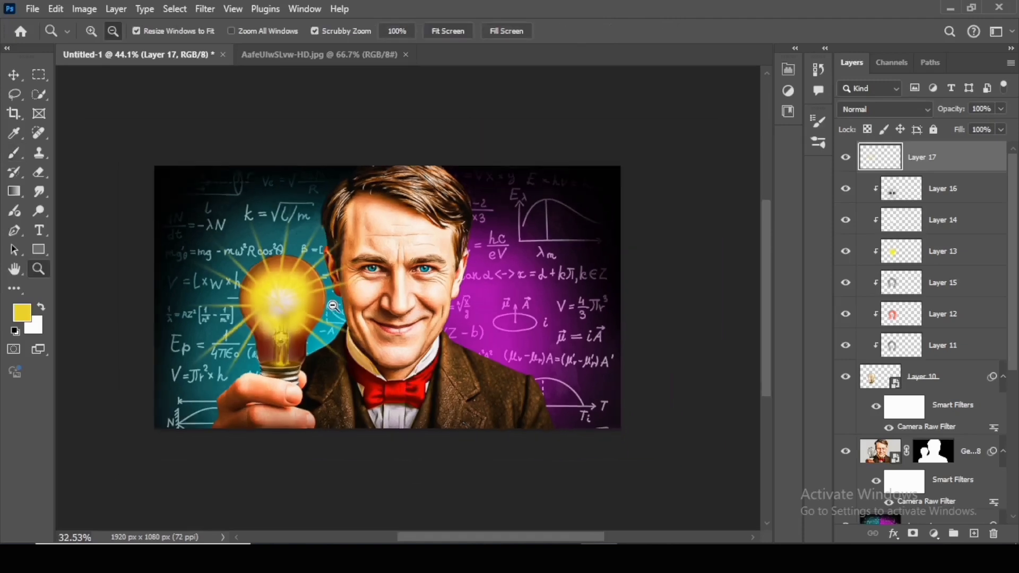
pyautogui.scroll(3, 341, 308)
pyautogui.write('-31')
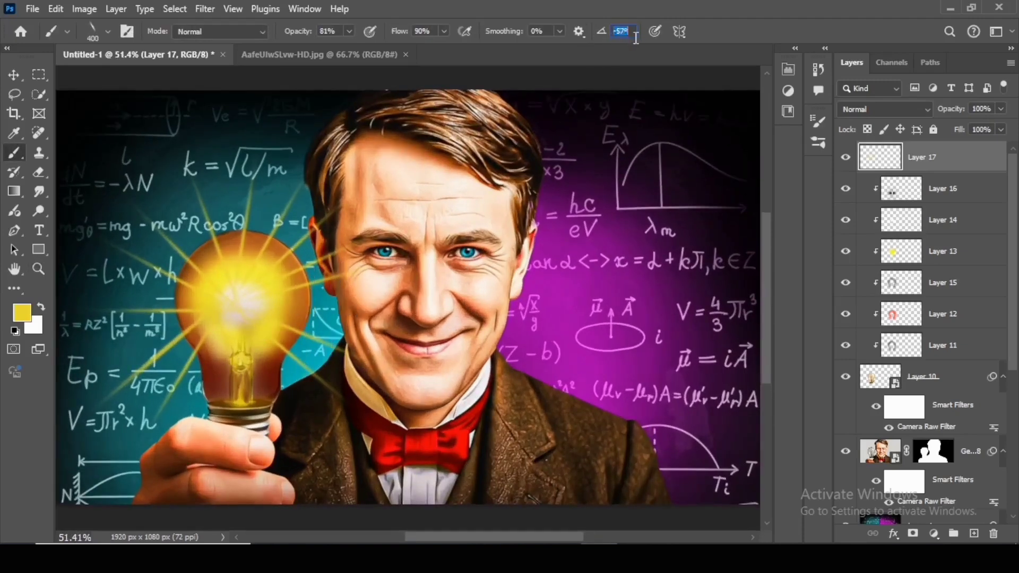
pyautogui.press('Return')
pyautogui.scroll(2, 602, 31)
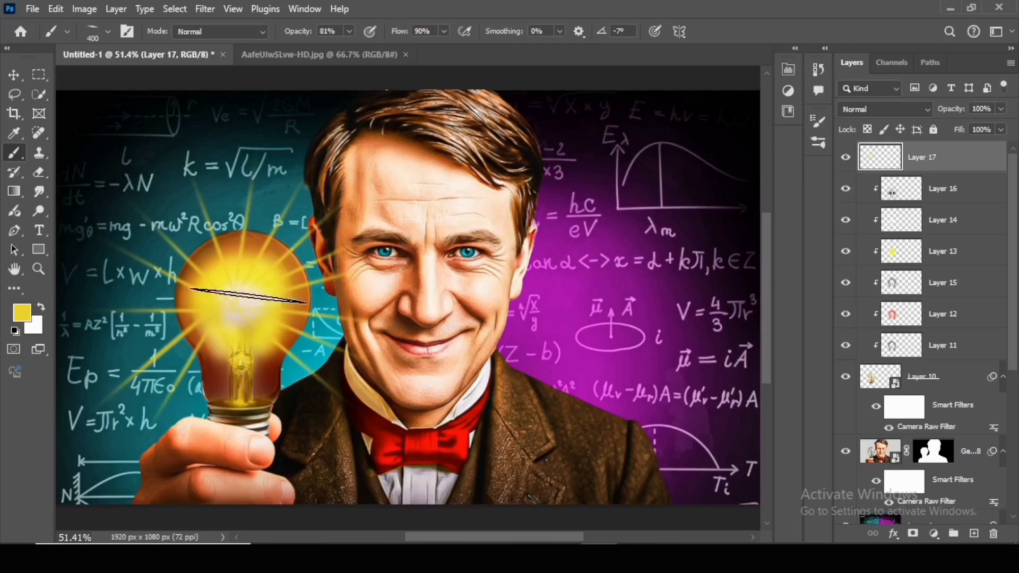
# - Erase the rays over the bulb's core with a round 200 px Clear brush and trim their outer ends at 70 px, 100% opacity and flow
pyautogui.click(98, 33)
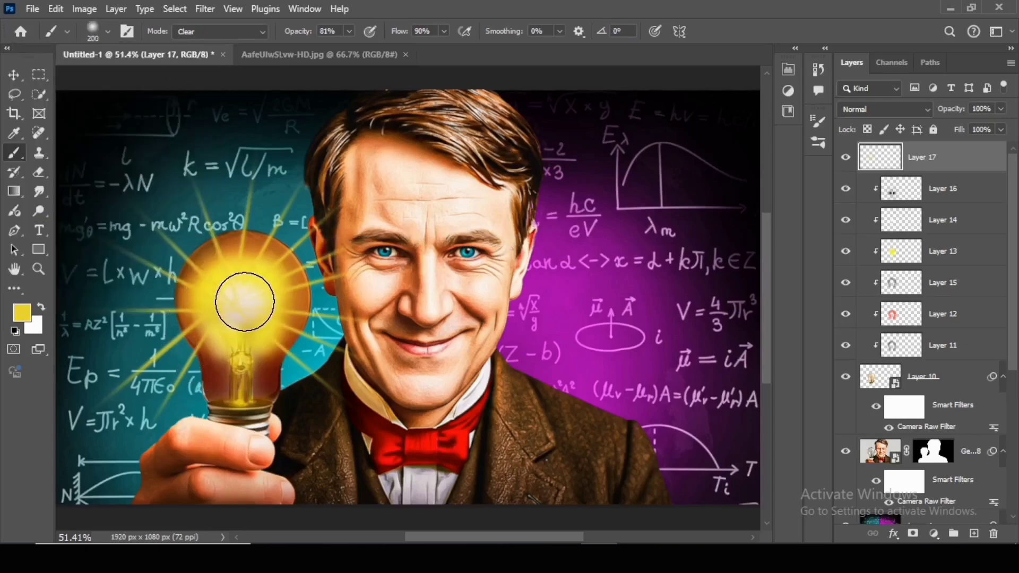
pyautogui.moveTo(252, 292)
pyautogui.mouseDown()
pyautogui.moveTo(261, 279)
pyautogui.moveTo(221, 291)
pyautogui.moveTo(329, 319)
pyautogui.mouseUp()
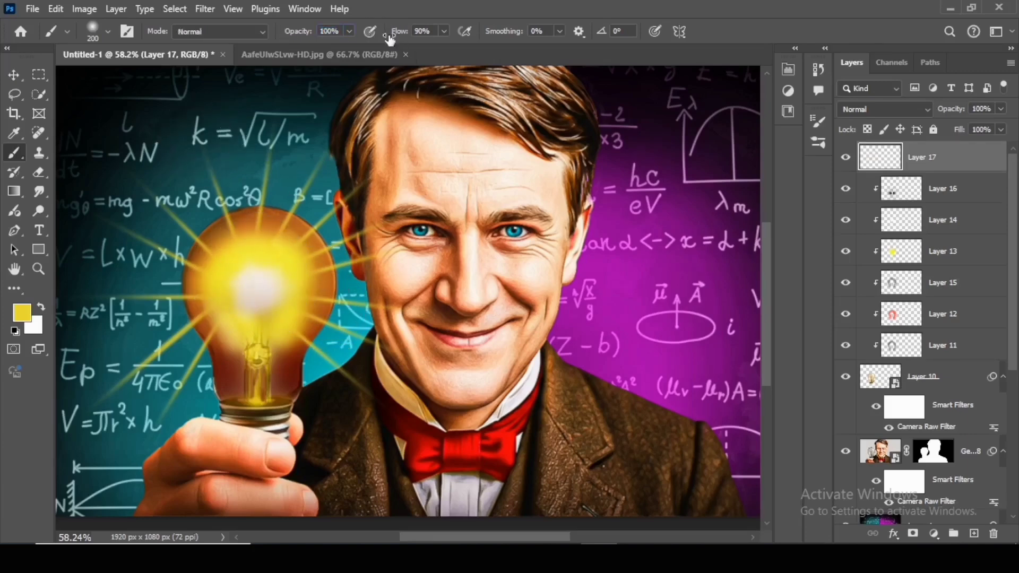
pyautogui.hotkey('shift', 'alt', 'r')
pyautogui.hotkey('shift', '0')
pyautogui.press('[')
pyautogui.press('[')
pyautogui.press('[')
pyautogui.press('[')
pyautogui.press('[')
pyautogui.press('[')
pyautogui.press('[')
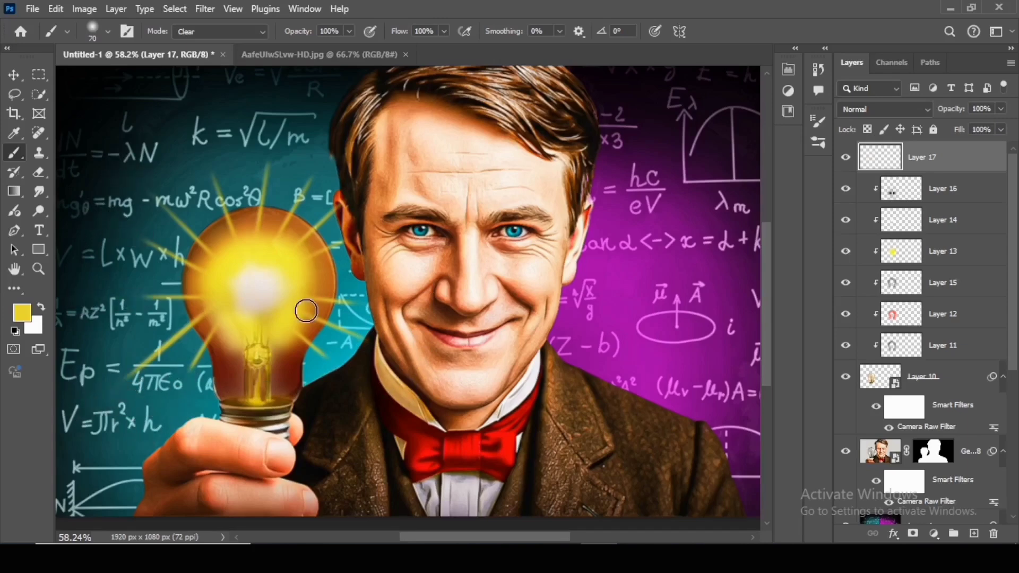
pyautogui.moveTo(365, 354); pyautogui.dragTo(325, 354)
# - Set the light rays layer's blend mode to Linear Dodge (Add) and its opacity to 38%
pyautogui.moveTo(952, 113); pyautogui.dragTo(926, 122)
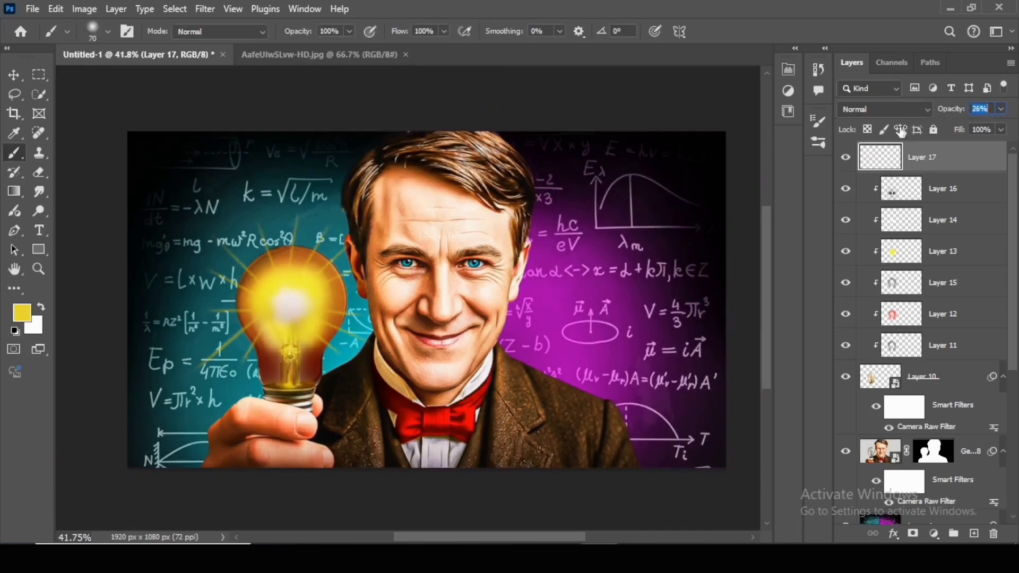
pyautogui.click(884, 110)
pyautogui.click(886, 275)
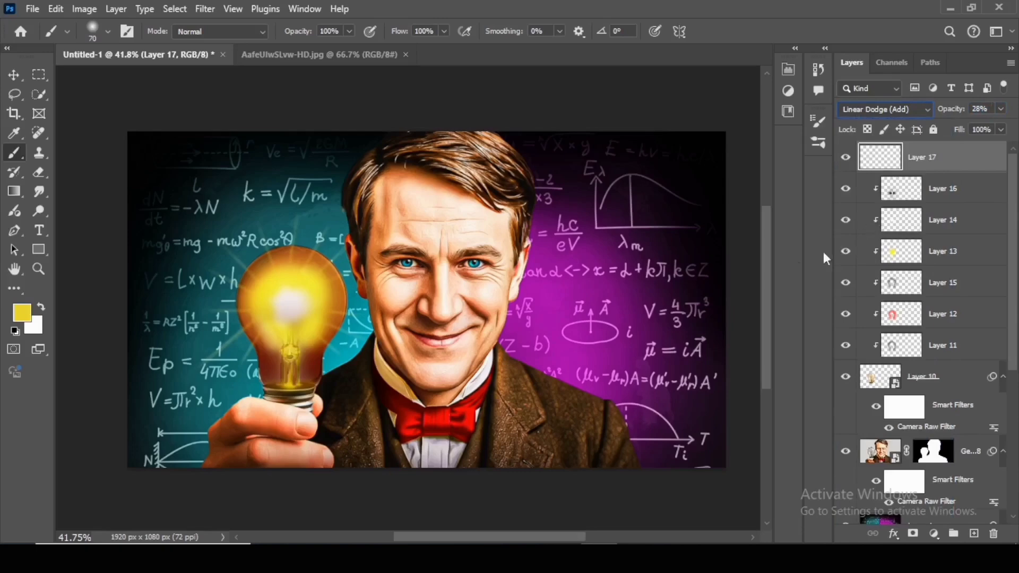
pyautogui.hotkey('ctrl', 'space')
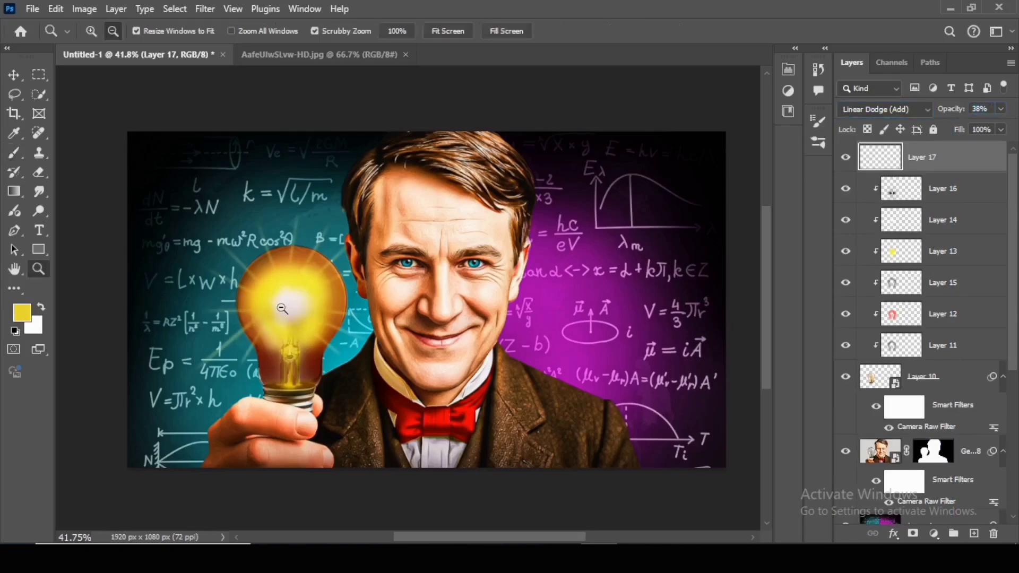
pyautogui.moveTo(298, 330); pyautogui.dragTo(345, 325)
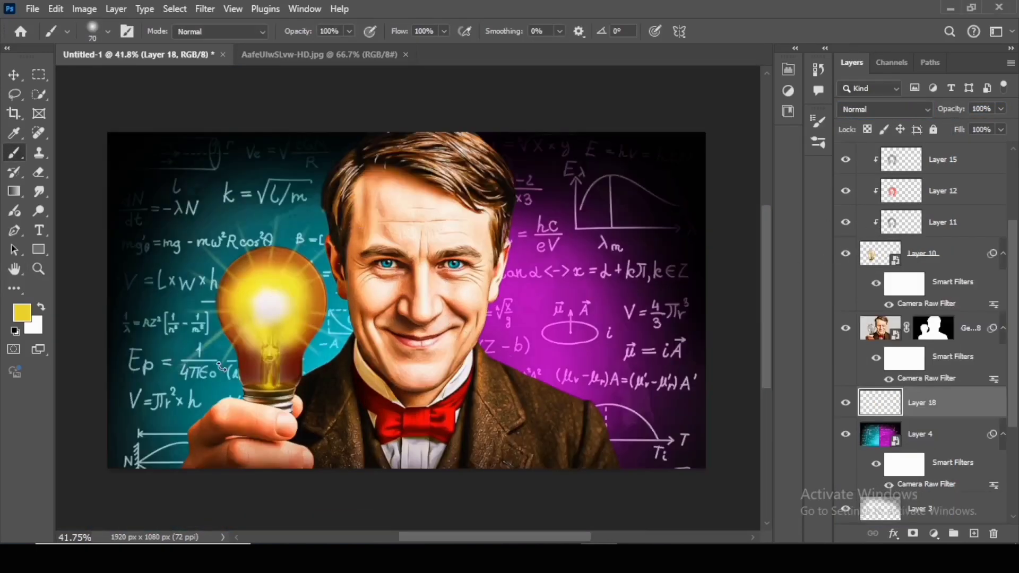
# - Place the Money png image over the upper-left of the formula background, beneath the man, and hide the man and bulb layers
pyautogui.moveTo(364, 316)
pyautogui.mouseDown()
pyautogui.moveTo(250, 329)
pyautogui.moveTo(207, 383)
pyautogui.moveTo(188, 221)
pyautogui.mouseUp()
pyautogui.press('Return')
pyautogui.press('b')
pyautogui.click(846, 328)
pyautogui.moveTo(846, 252); pyautogui.dragTo(847, 190)
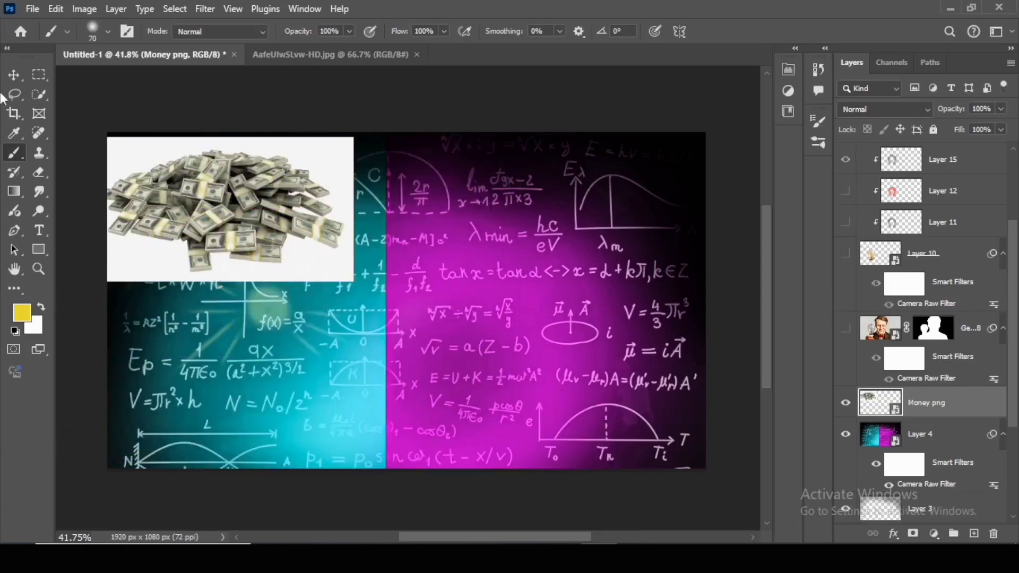
# - Select the money pile with Quick Selection and Lasso and mask out its white backdrop
pyautogui.press('w')
pyautogui.moveTo(180, 175)
pyautogui.mouseDown()
pyautogui.moveTo(129, 192)
pyautogui.moveTo(140, 216)
pyautogui.moveTo(278, 230)
pyautogui.moveTo(282, 173)
pyautogui.moveTo(306, 192)
pyautogui.moveTo(320, 225)
pyautogui.moveTo(222, 231)
pyautogui.mouseUp()
pyautogui.press('l')
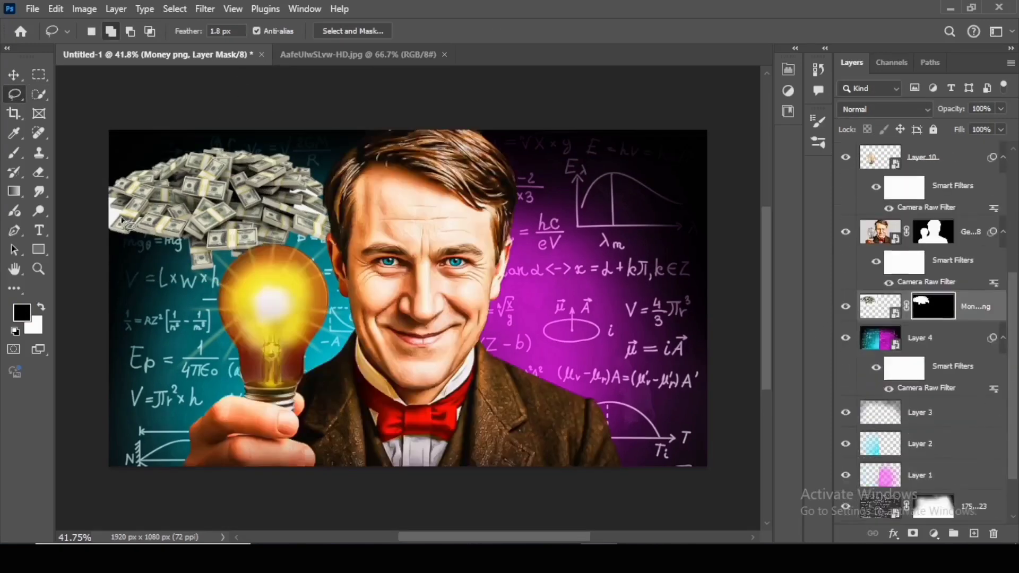
# - Move the masked money pile to the canvas's lower-left corner behind the hand and scale it to 169.32%
pyautogui.press('v')
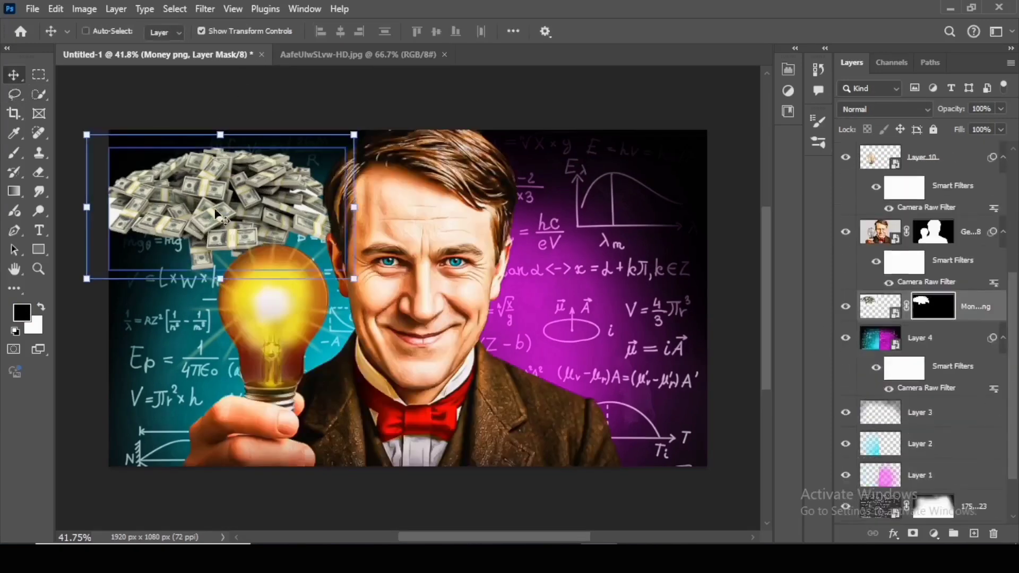
pyautogui.moveTo(215, 212); pyautogui.dragTo(263, 380)
pyautogui.moveTo(353, 404); pyautogui.dragTo(504, 412)
pyautogui.moveTo(421, 426); pyautogui.dragTo(339, 426)
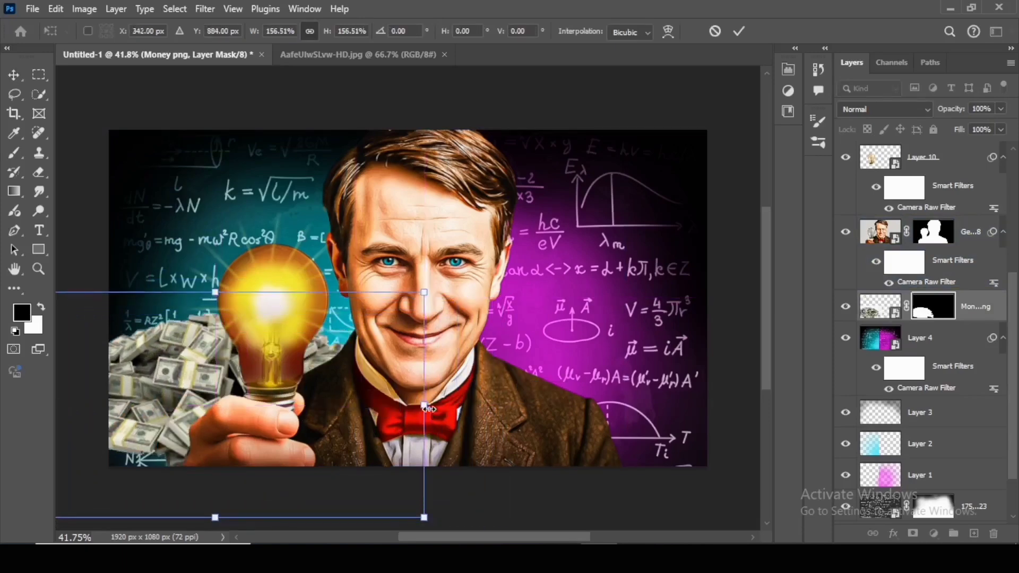
pyautogui.moveTo(429, 409); pyautogui.dragTo(463, 410)
pyautogui.moveTo(303, 396); pyautogui.dragTo(300, 404)
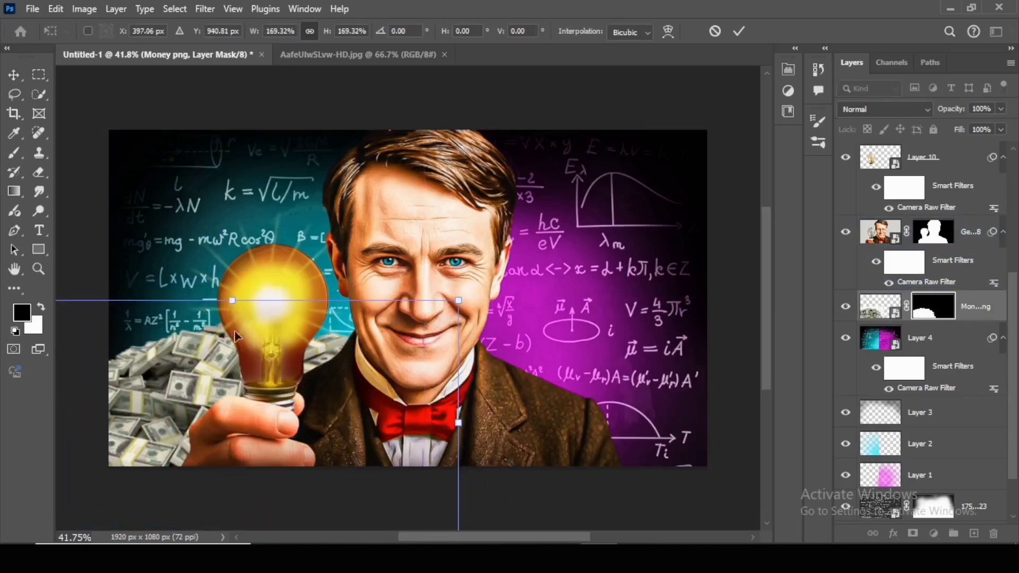
pyautogui.moveTo(229, 375); pyautogui.dragTo(219, 377)
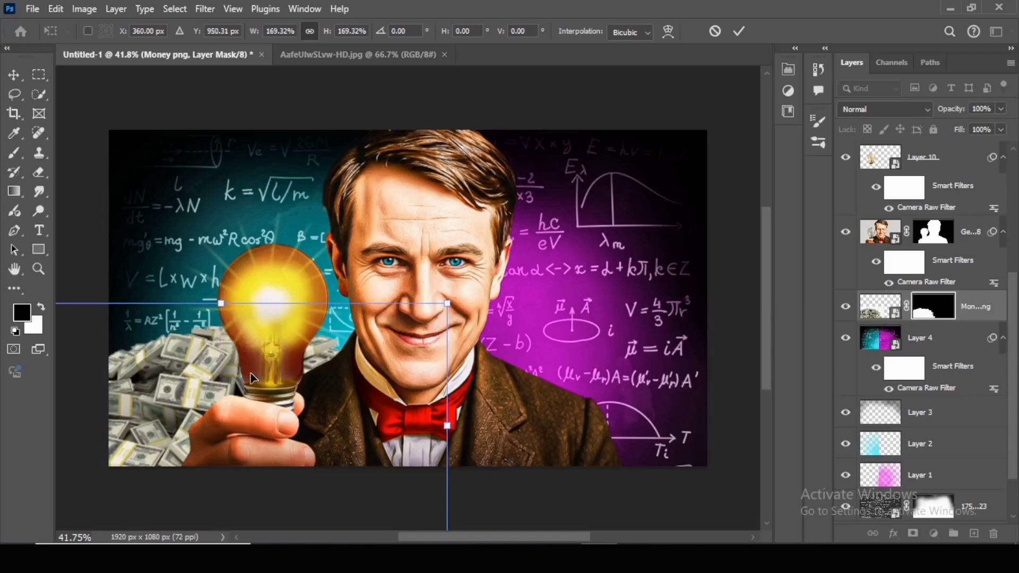
pyautogui.press('Return')
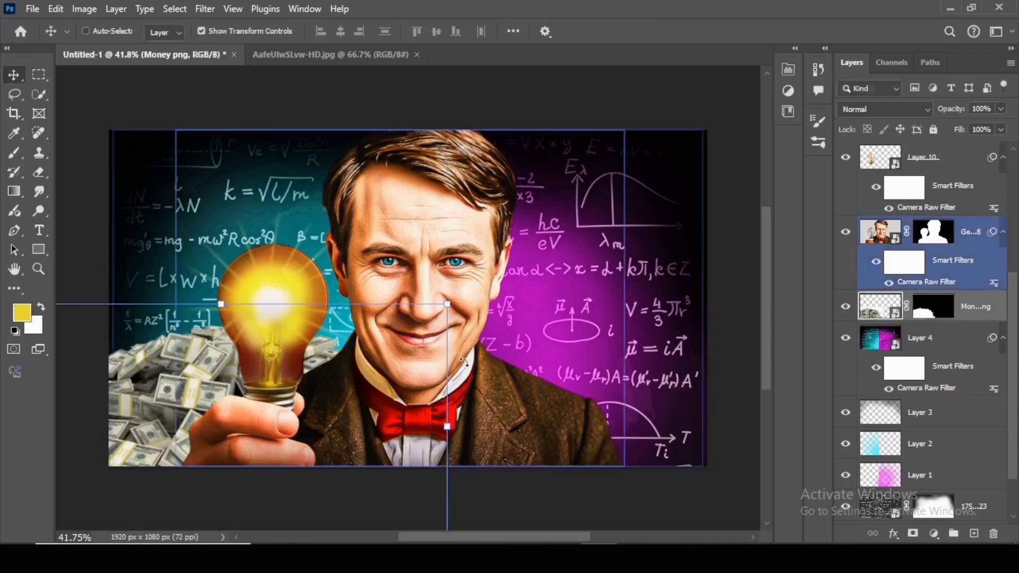
# - Duplicate the money pile to the man's other side, adjust the original pile's position and combine both into one layer
pyautogui.moveTo(313, 404); pyautogui.dragTo(536, 401)
pyautogui.keyDown('ctrl'); pyautogui.click(591, 383); pyautogui.keyUp('ctrl')
pyautogui.moveTo(287, 425); pyautogui.dragTo(274, 428)
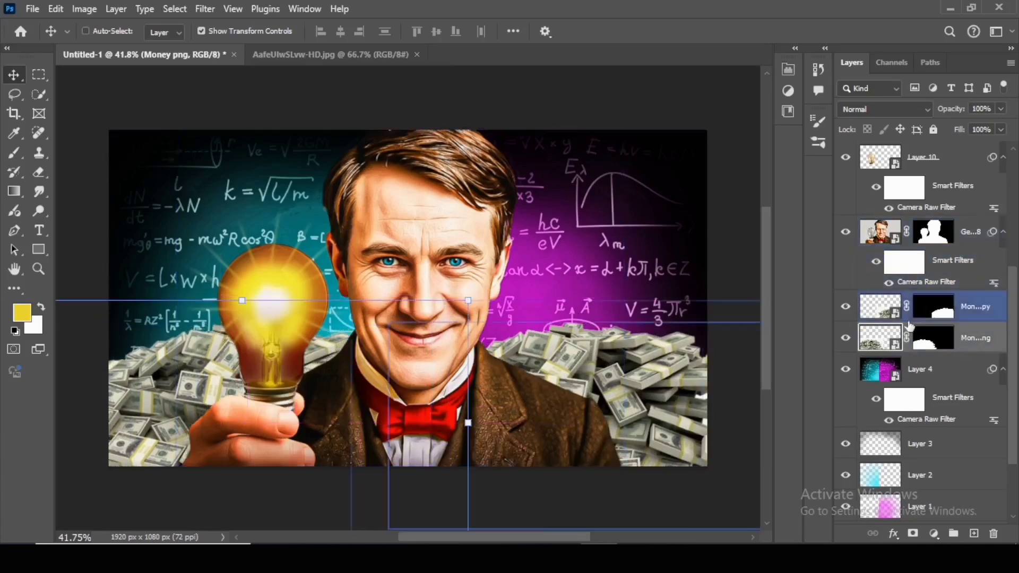
pyautogui.keyDown('ctrl'); pyautogui.click(876, 312); pyautogui.keyUp('ctrl')
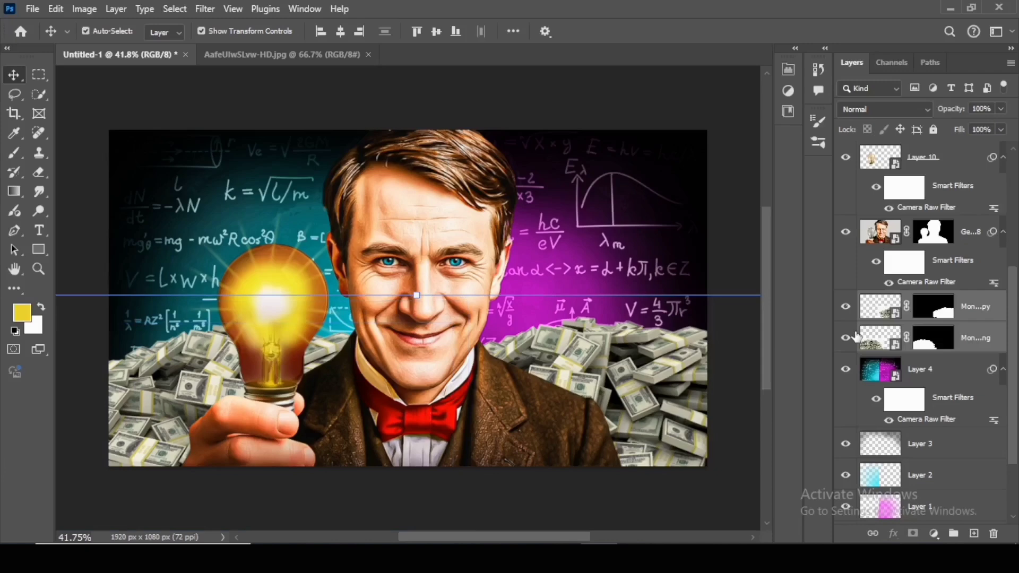
pyautogui.hotkey('ctrl', 'e')
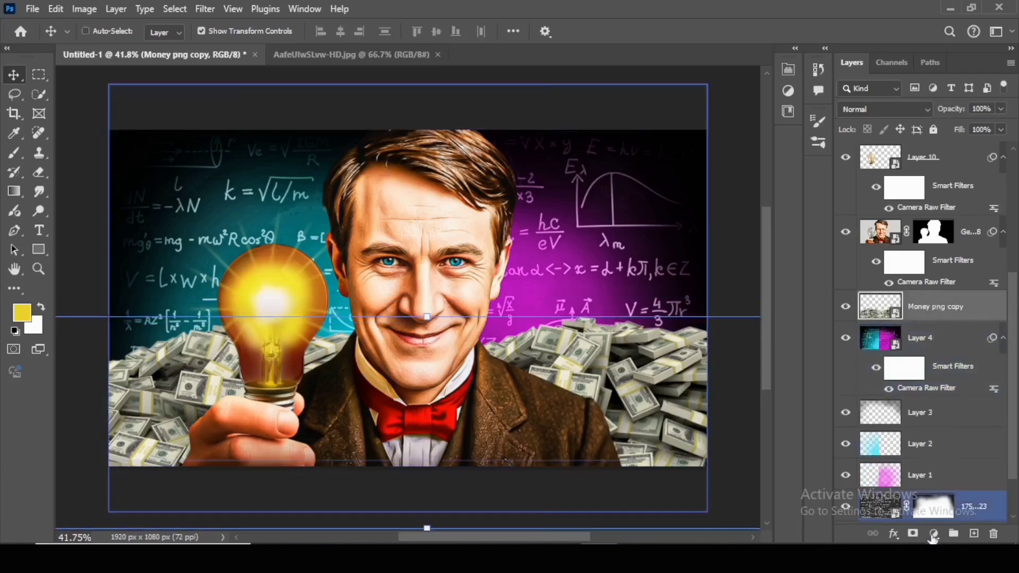
# - Add a bright green Solid Color fill layer directly above the combined money layer
pyautogui.click(933, 534)
pyautogui.click(916, 272)
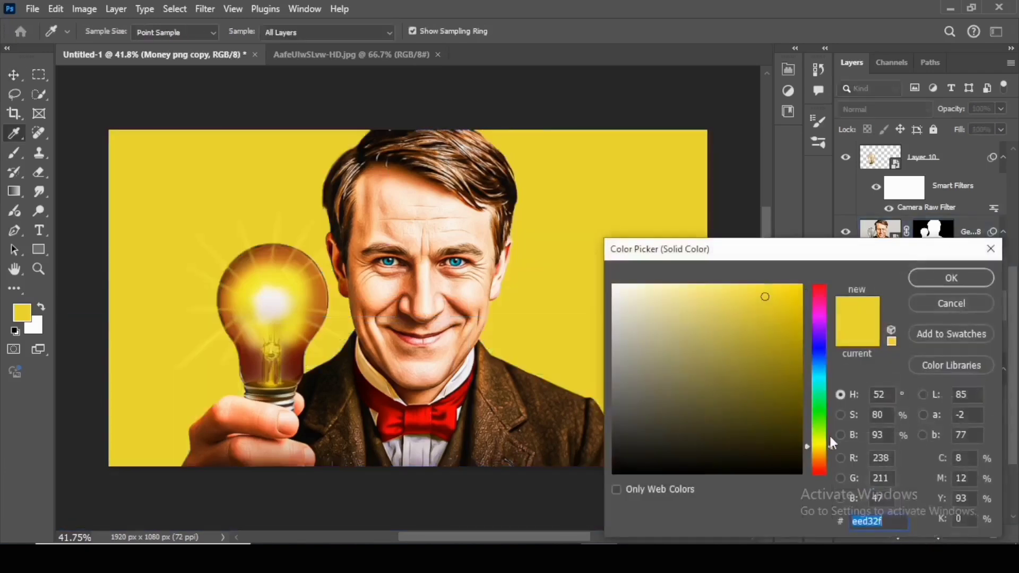
pyautogui.moveTo(831, 444); pyautogui.dragTo(822, 415)
pyautogui.click(951, 277)
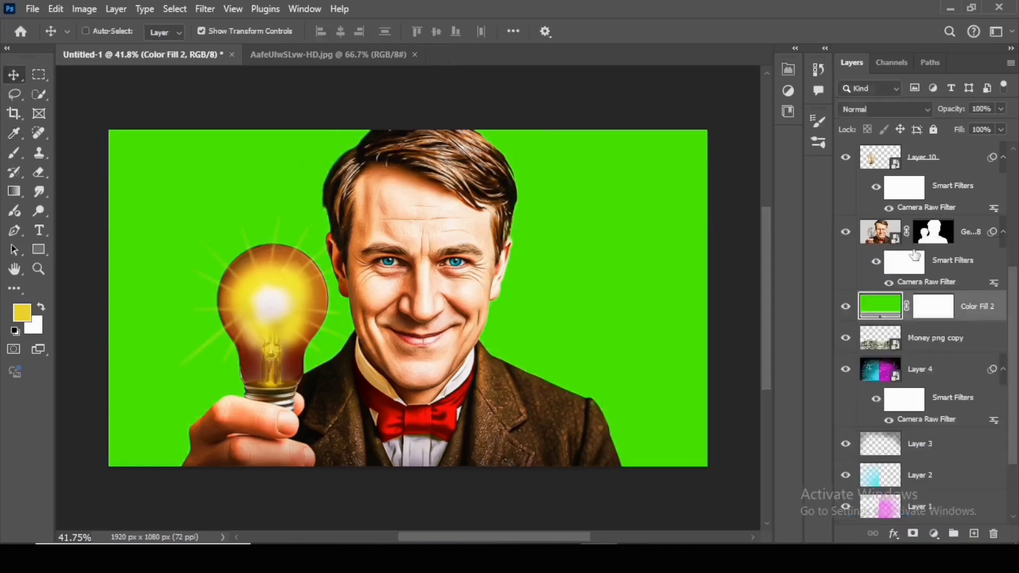
# - Clip the green fill to the money layer and set its blend mode to Color
pyautogui.keyDown('alt'); pyautogui.click(946, 320); pyautogui.keyUp('alt')
pyautogui.click(896, 108)
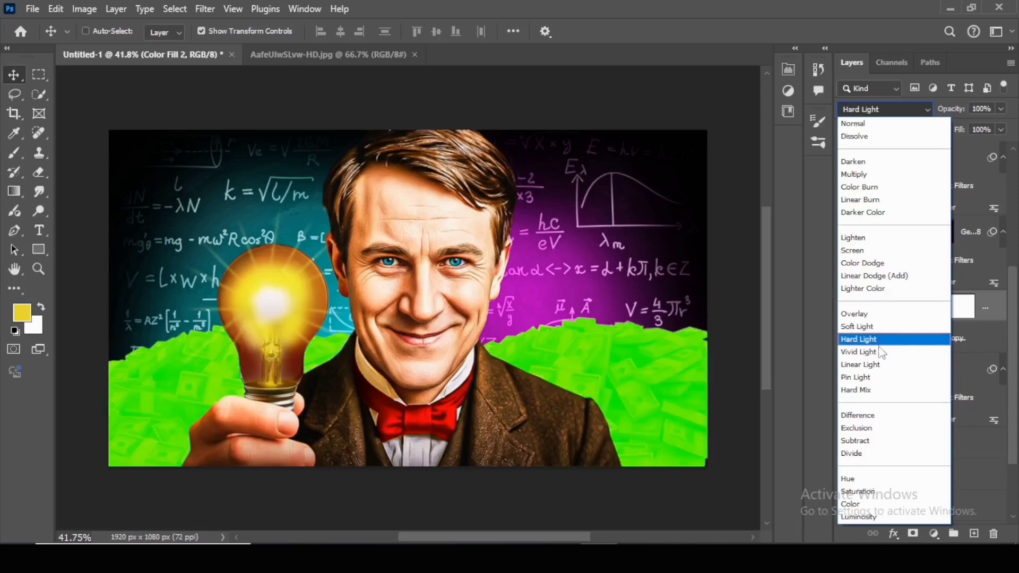
pyautogui.click(856, 505)
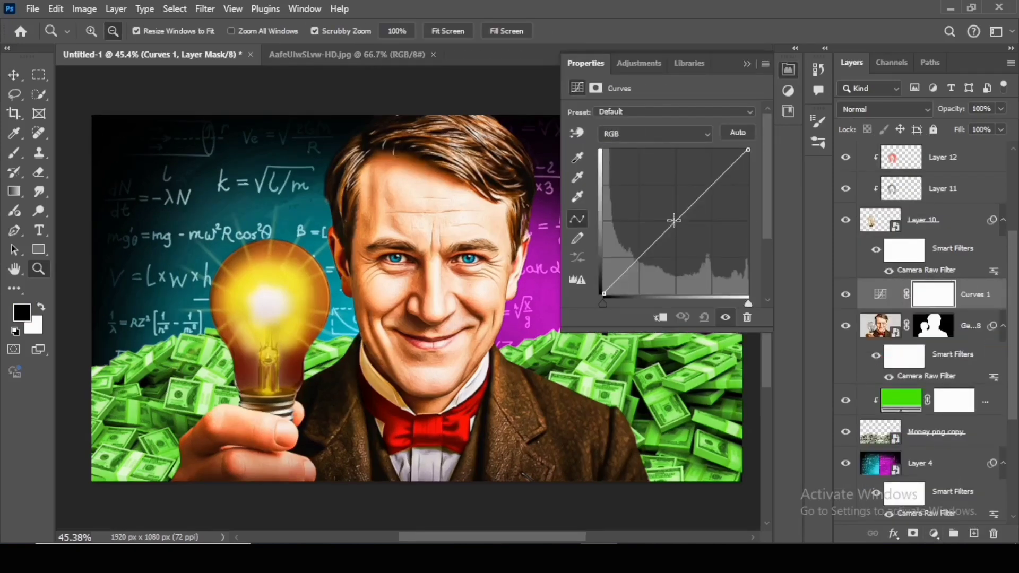
# - Lower the midpoint of the Curves adjustment above the man, then clip it to his layer with an inverted black mask
pyautogui.moveTo(673, 219); pyautogui.dragTo(679, 229)
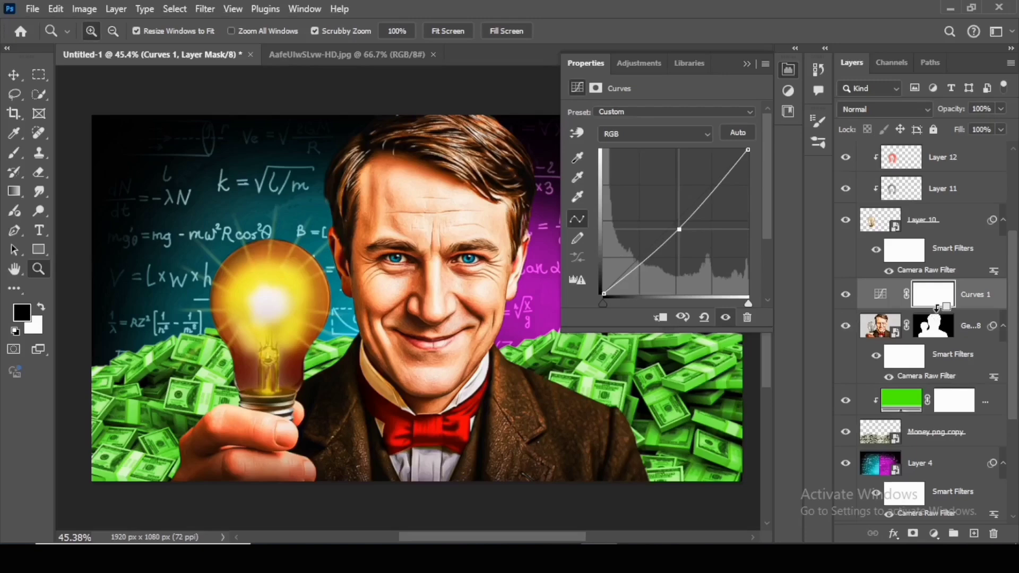
pyautogui.keyDown('alt'); pyautogui.click(938, 309); pyautogui.keyUp('alt')
pyautogui.hotkey('ctrl', 'i')
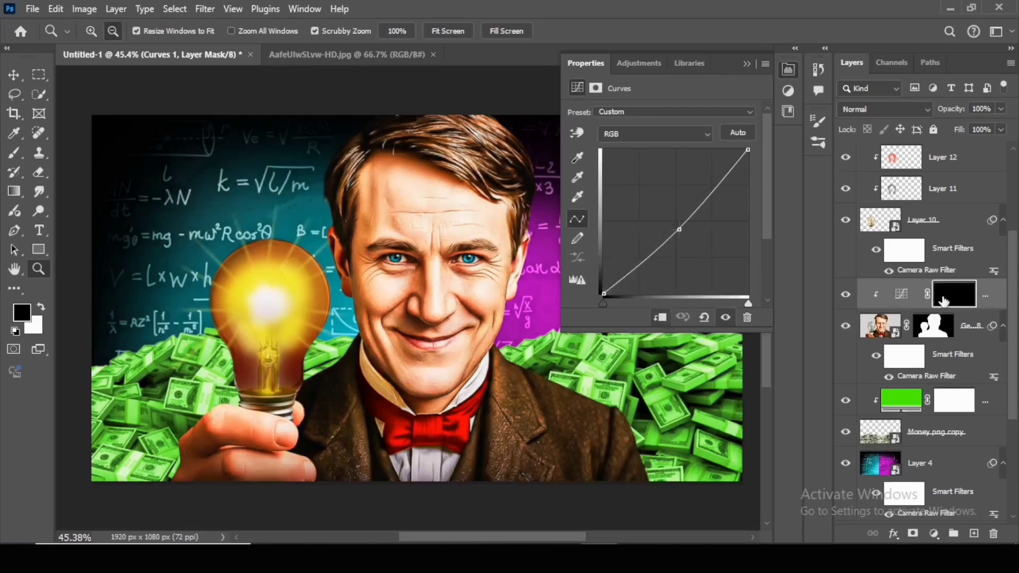
# - Paint white on the Curves mask with a 70 px soft brush to darken the bulb-side edge of the man's face
pyautogui.press('b')
pyautogui.click(746, 63)
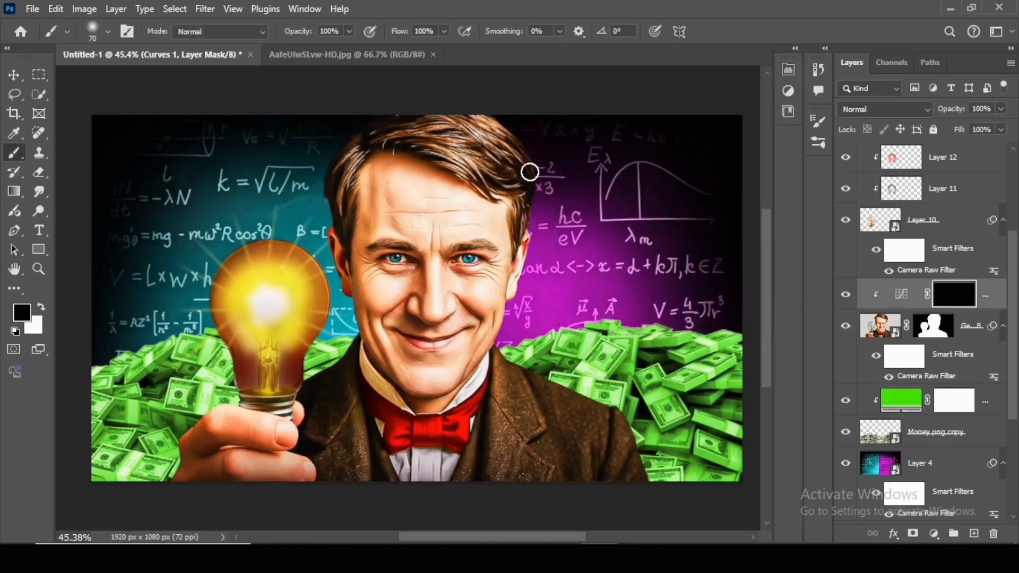
pyautogui.press('z')
pyautogui.moveTo(366, 218)
pyautogui.mouseDown()
pyautogui.moveTo(419, 227)
pyautogui.moveTo(393, 232)
pyautogui.mouseUp()
pyautogui.press('b')
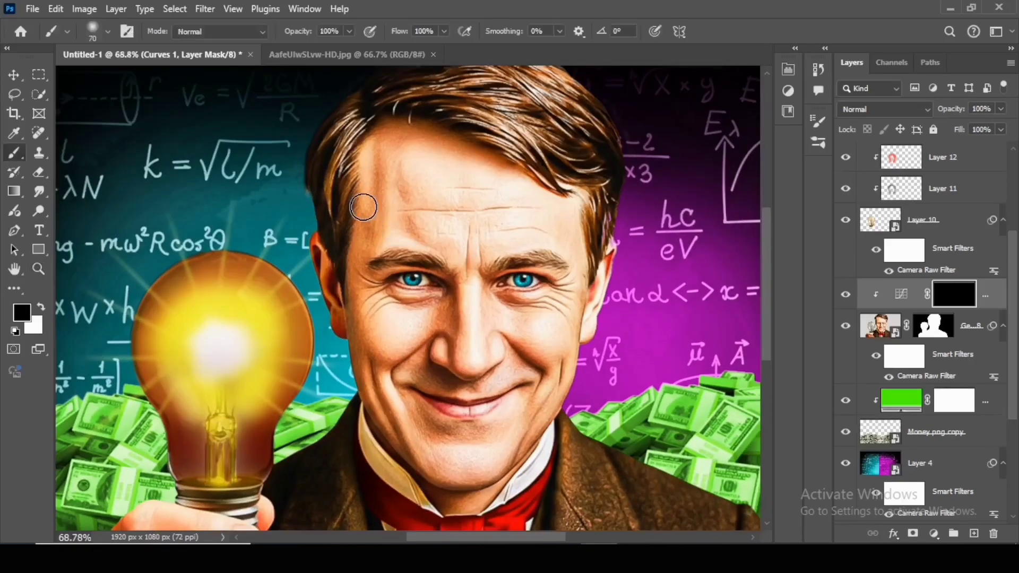
pyautogui.press('x')
pyautogui.moveTo(367, 139)
pyautogui.mouseDown()
pyautogui.moveTo(348, 297)
pyautogui.moveTo(364, 446)
pyautogui.mouseUp()
# - Shade the opposite side of the man's face on the Curves mask with a 45 px brush at 66% opacity and 63% flow
pyautogui.press('z')
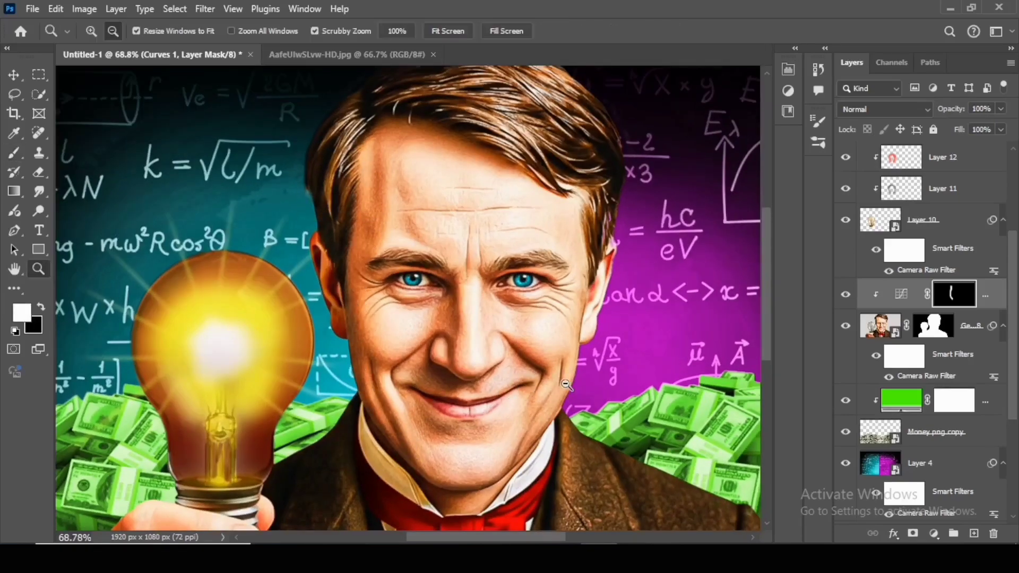
pyautogui.moveTo(566, 384); pyautogui.dragTo(587, 384)
pyautogui.press('b')
pyautogui.moveTo(598, 221); pyautogui.dragTo(574, 342)
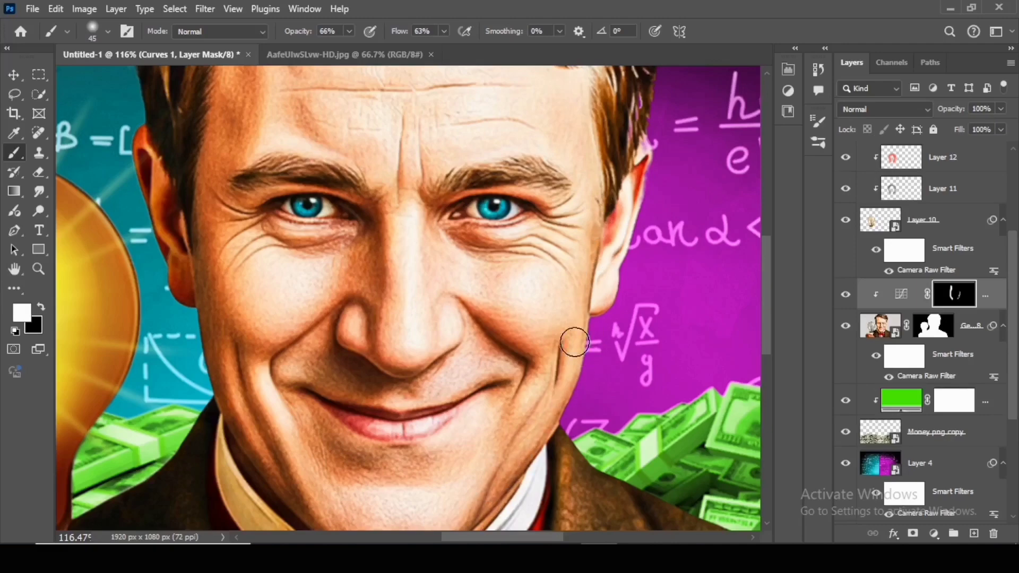
# - Darken the man's forehead along the hairline on the Curves mask with a 50 px soft brush
pyautogui.press(']')
pyautogui.scroll(2, 569, 289)
pyautogui.scroll(2, 467, 316)
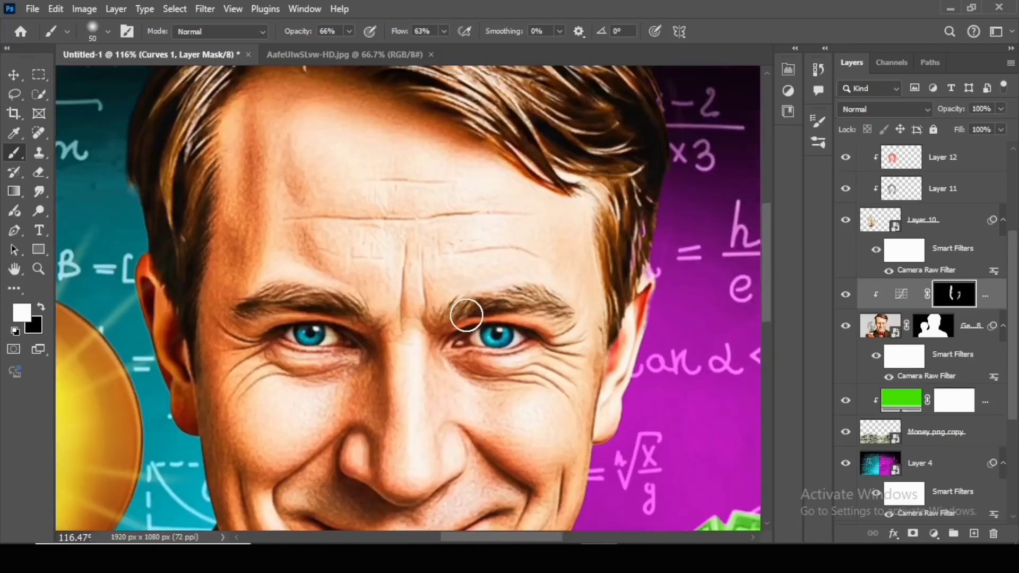
pyautogui.scroll(2, 424, 238)
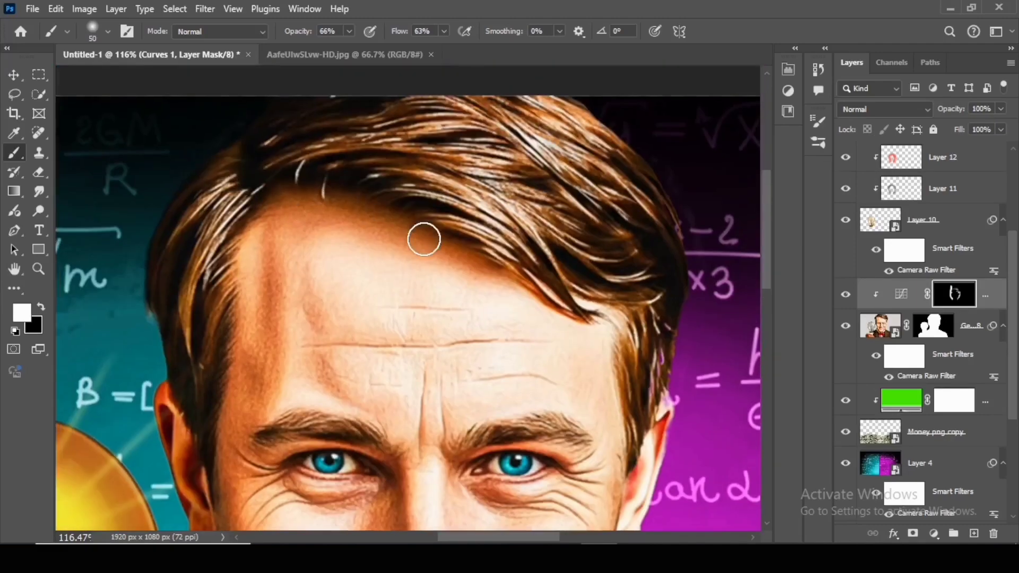
pyautogui.scroll(-5, 632, 308)
pyautogui.moveTo(485, 289); pyautogui.dragTo(350, 293)
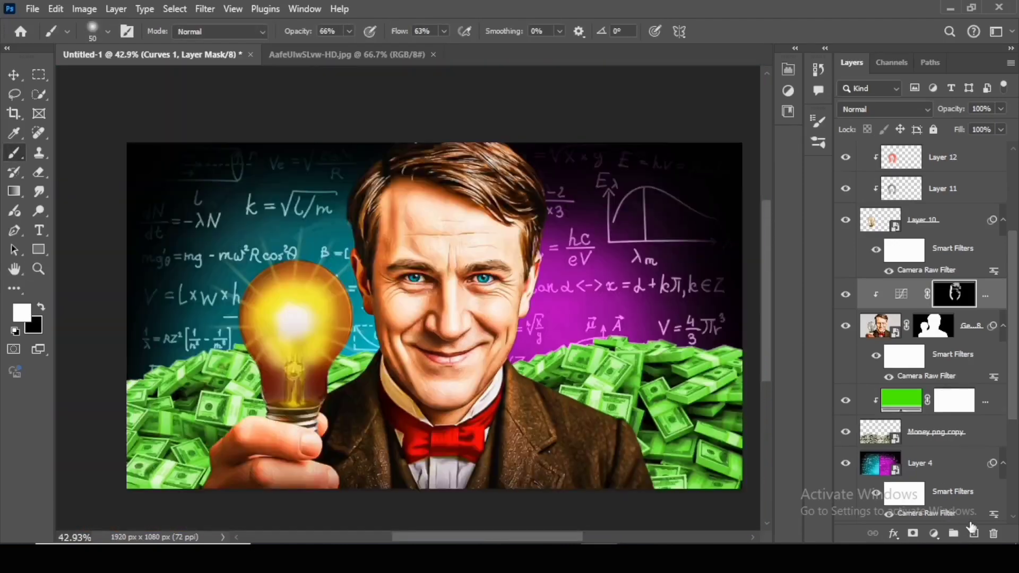
# - Add a new layer clipped above the Curves adjustment and set the foreground colour to orange ffb400
pyautogui.click(974, 533)
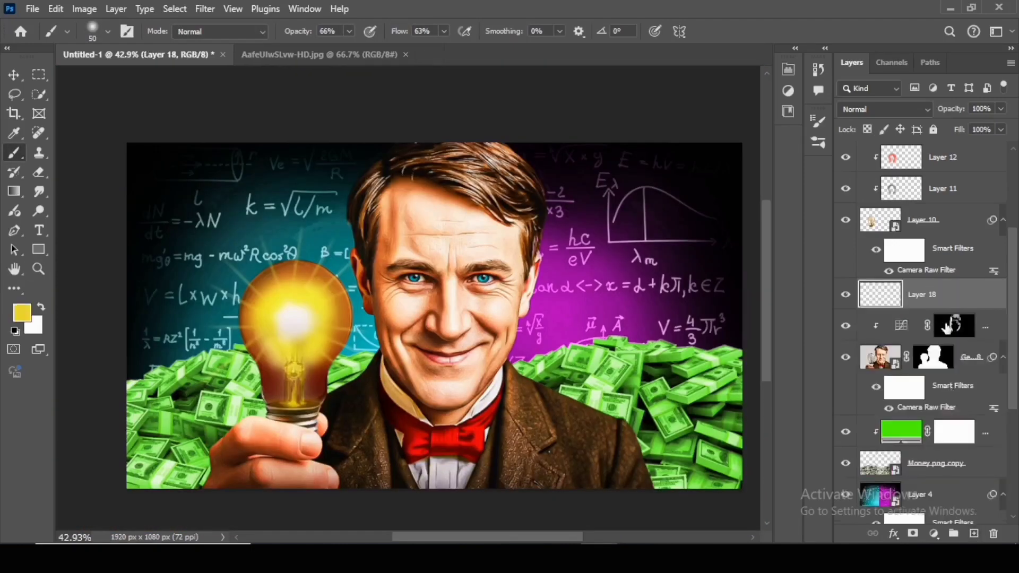
pyautogui.keyDown('alt'); pyautogui.click(953, 309); pyautogui.keyUp('alt')
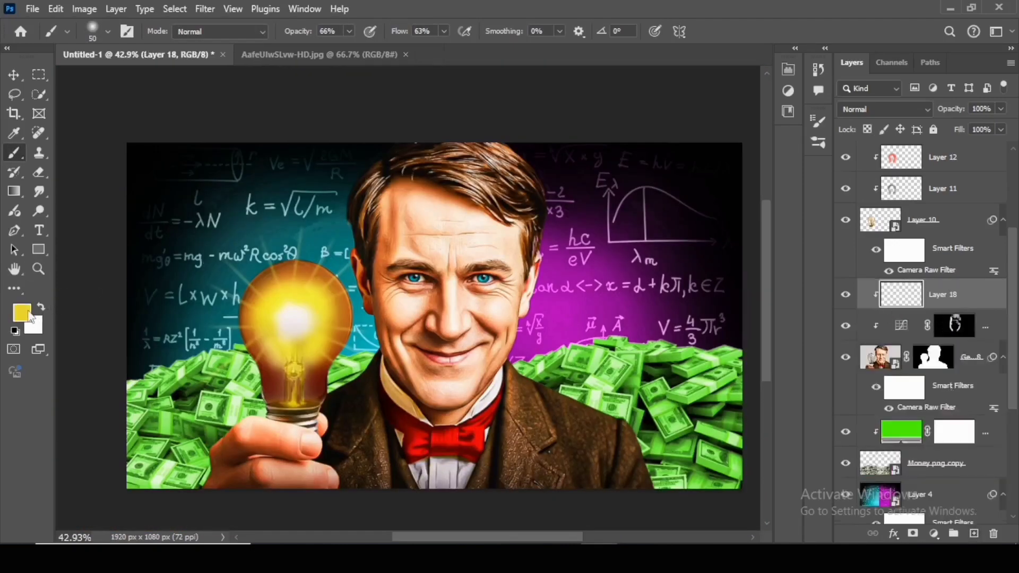
pyautogui.click(22, 314)
pyautogui.write('ffdb00')
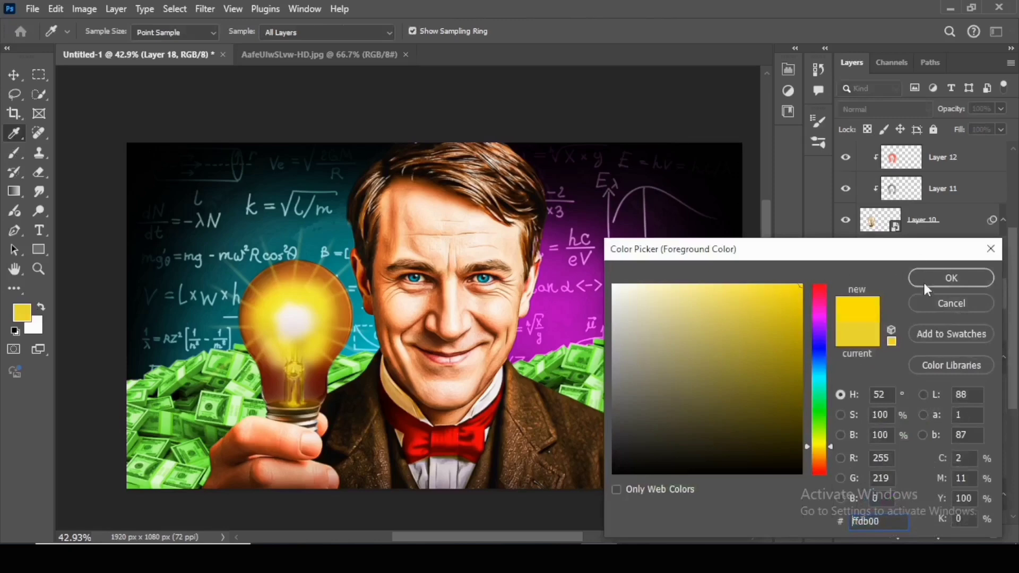
pyautogui.moveTo(819, 452); pyautogui.dragTo(819, 453)
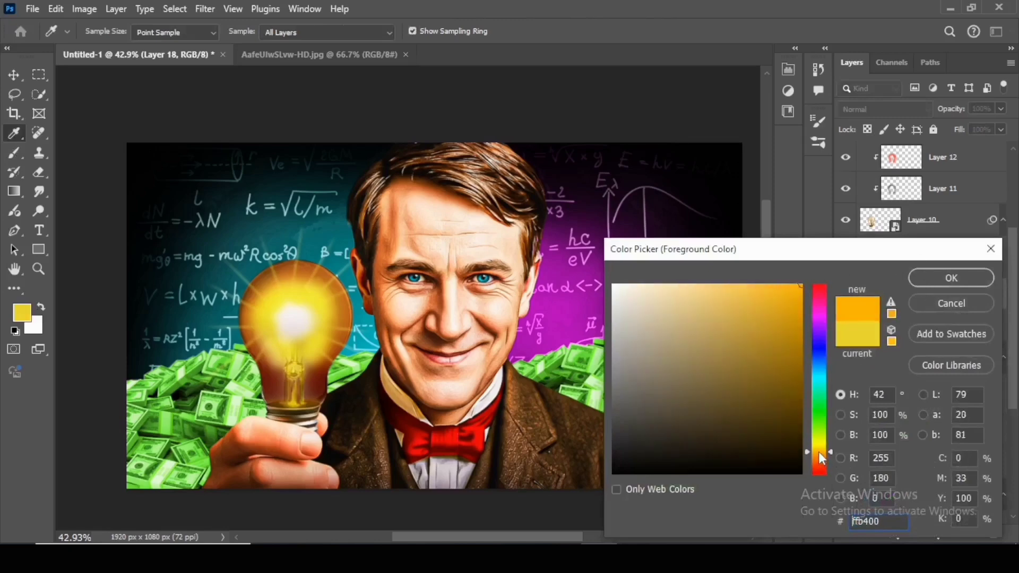
pyautogui.click(950, 278)
# - Paint an orange glow down the bulb side of the man's face with a 200 px brush at 79% opacity and 83% flow
pyautogui.press('b')
pyautogui.moveTo(384, 276); pyautogui.dragTo(430, 277)
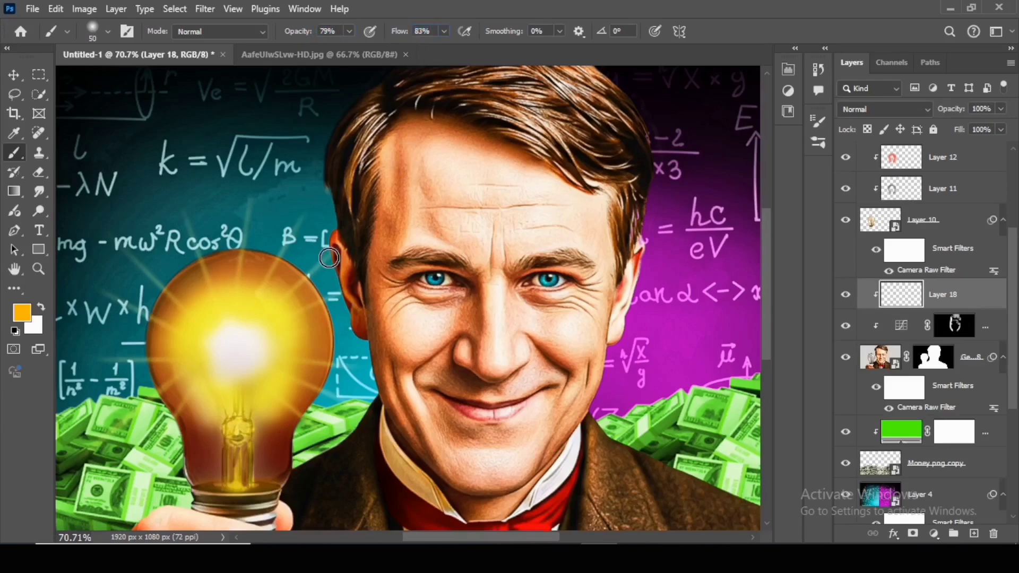
pyautogui.press(']')
pyautogui.press(']')
pyautogui.press(']')
pyautogui.press(']')
pyautogui.press(']')
pyautogui.press(']')
pyautogui.press(']')
pyautogui.press(']')
pyautogui.press(']')
pyautogui.moveTo(387, 170)
pyautogui.mouseDown()
pyautogui.moveTo(378, 331)
pyautogui.moveTo(405, 440)
pyautogui.mouseUp()
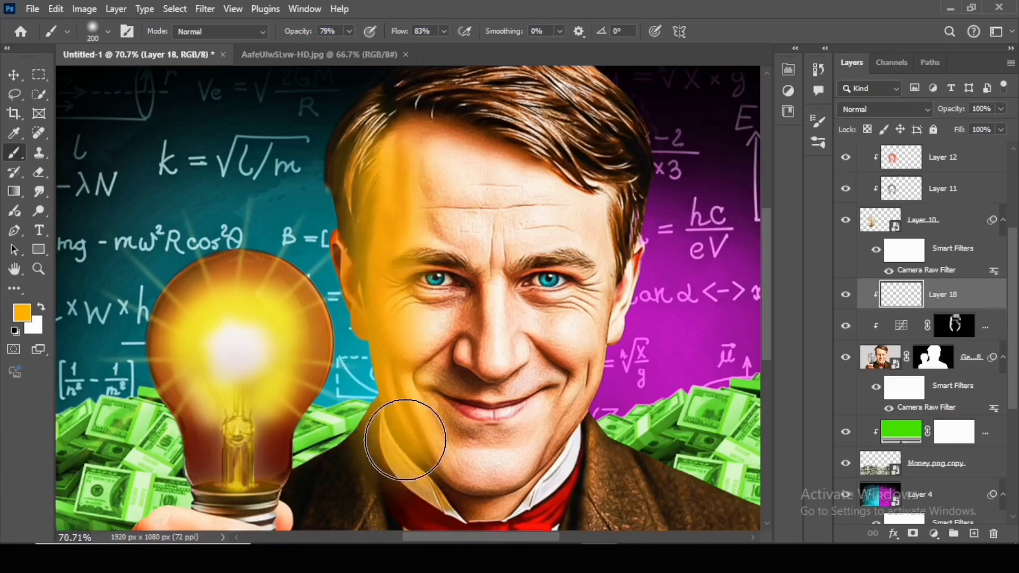
# - Erase the orange spill over the hair, ear and collar edge with an 80 px brush in Clear mode
pyautogui.press('[')
pyautogui.press('[')
pyautogui.press('[')
pyautogui.press('[')
pyautogui.press('[')
pyautogui.press('[')
pyautogui.hotkey('shift', 'alt', 'r')
pyautogui.moveTo(353, 193)
pyautogui.mouseDown()
pyautogui.moveTo(363, 130)
pyautogui.moveTo(342, 332)
pyautogui.moveTo(355, 226)
pyautogui.moveTo(351, 303)
pyautogui.moveTo(327, 259)
pyautogui.moveTo(365, 413)
pyautogui.moveTo(394, 471)
pyautogui.moveTo(329, 382)
pyautogui.moveTo(362, 420)
pyautogui.moveTo(356, 385)
pyautogui.moveTo(368, 423)
pyautogui.mouseUp()
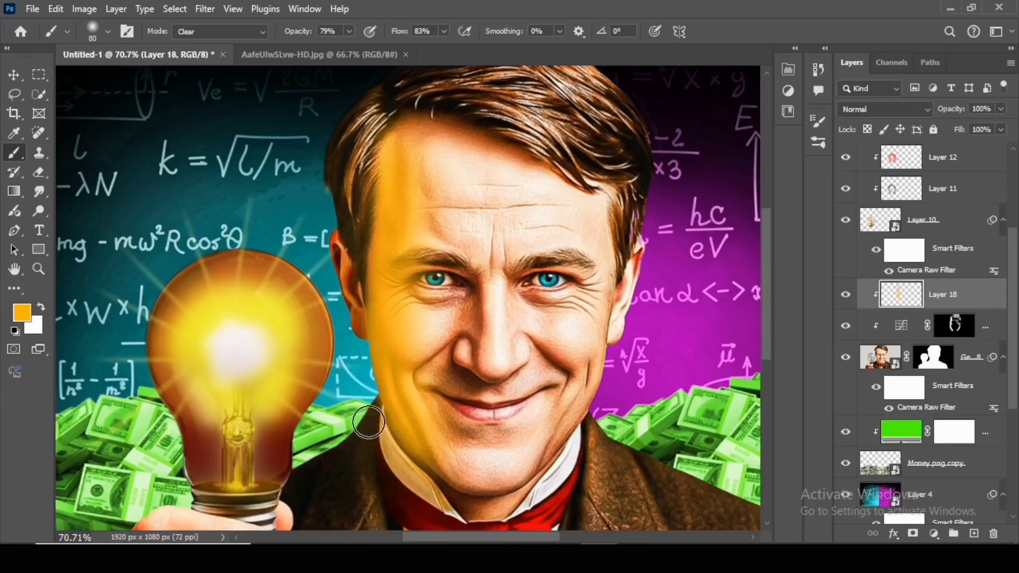
# - Trim the inner side of the orange glow from the eye down to the chin with a 60 px brush in Clear mode
pyautogui.hotkey('shift', 'alt', 'n')
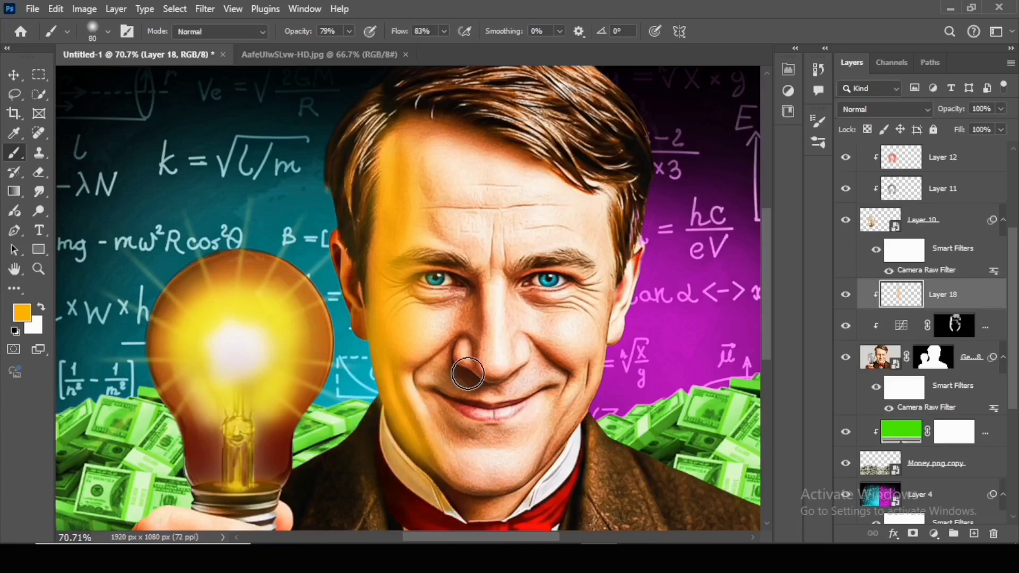
pyautogui.press('[')
pyautogui.press('[')
pyautogui.hotkey('shift', 'alt', 'r')
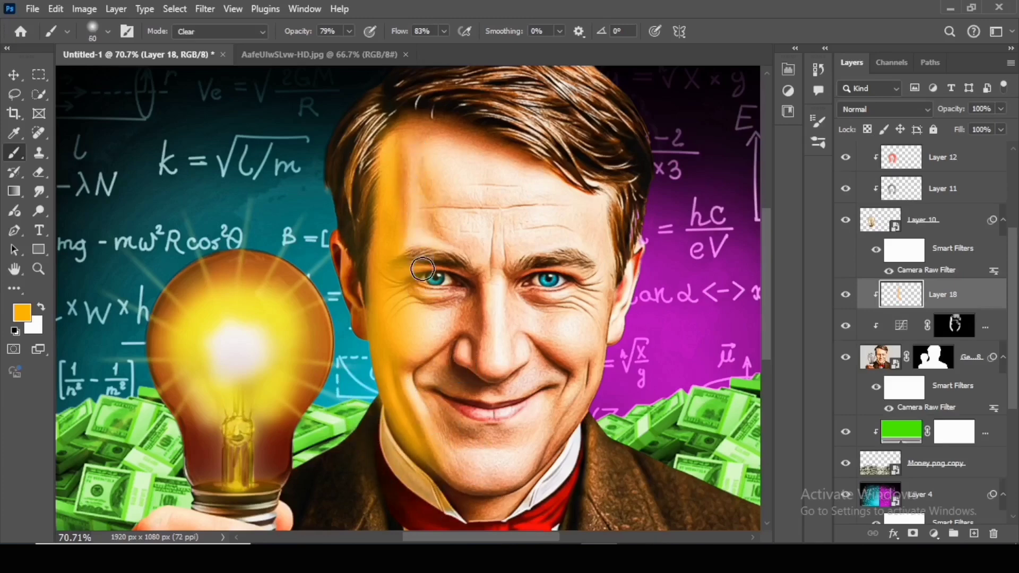
pyautogui.moveTo(422, 269)
pyautogui.mouseDown()
pyautogui.moveTo(395, 274)
pyautogui.moveTo(395, 301)
pyautogui.moveTo(412, 325)
pyautogui.moveTo(399, 305)
pyautogui.moveTo(406, 353)
pyautogui.moveTo(396, 347)
pyautogui.moveTo(423, 415)
pyautogui.moveTo(465, 467)
pyautogui.mouseUp()
# - Restore the orange at the upper forehead edge, then clear it around the eyebrow and cheek with the 60 px brush
pyautogui.hotkey('shift', 'alt', 'n')
pyautogui.click(394, 153)
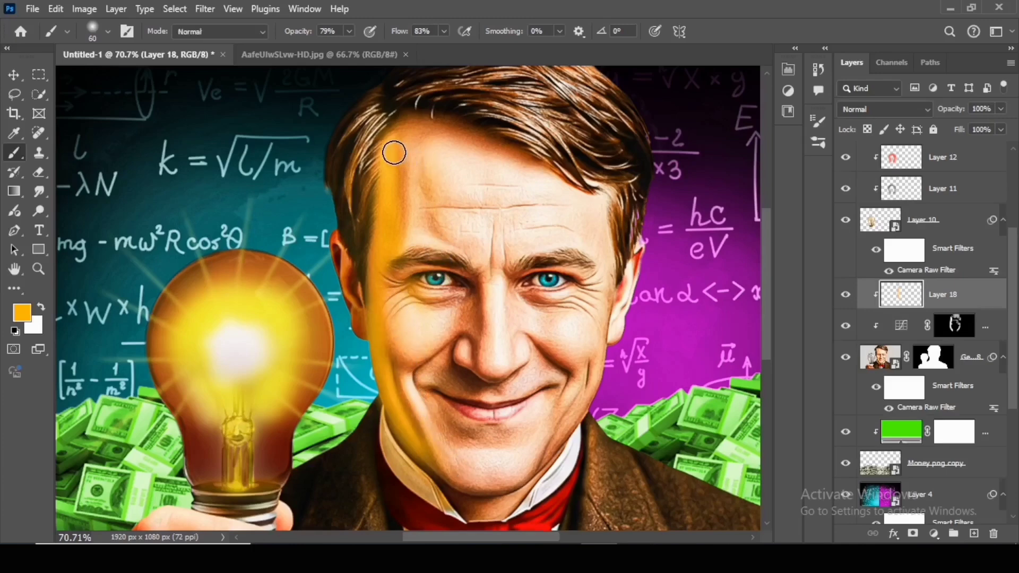
pyautogui.hotkey('shift', 'alt', 'r')
pyautogui.moveTo(416, 266)
pyautogui.mouseDown()
pyautogui.moveTo(389, 278)
pyautogui.moveTo(409, 258)
pyautogui.mouseUp()
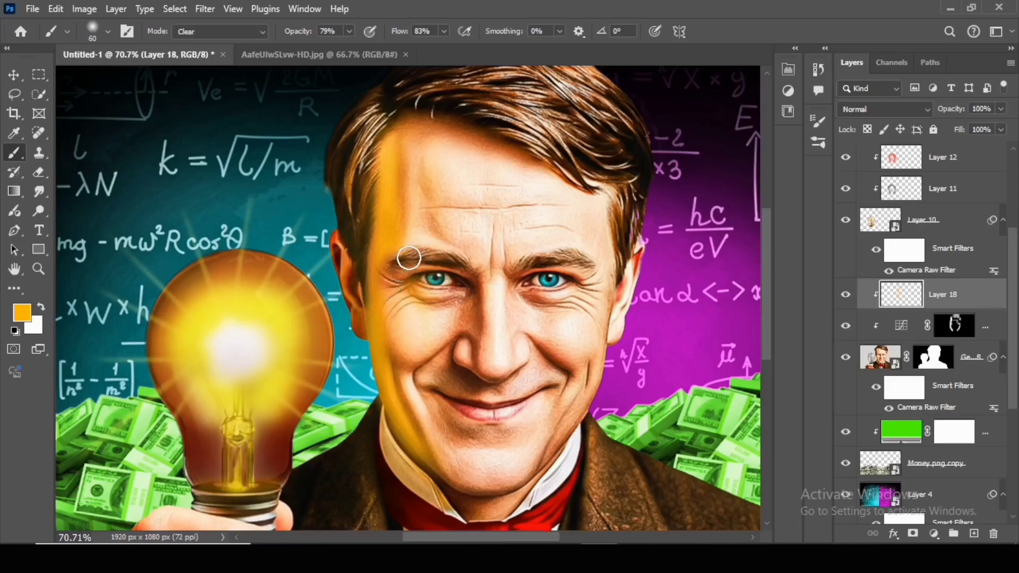
pyautogui.moveTo(399, 307); pyautogui.dragTo(402, 380)
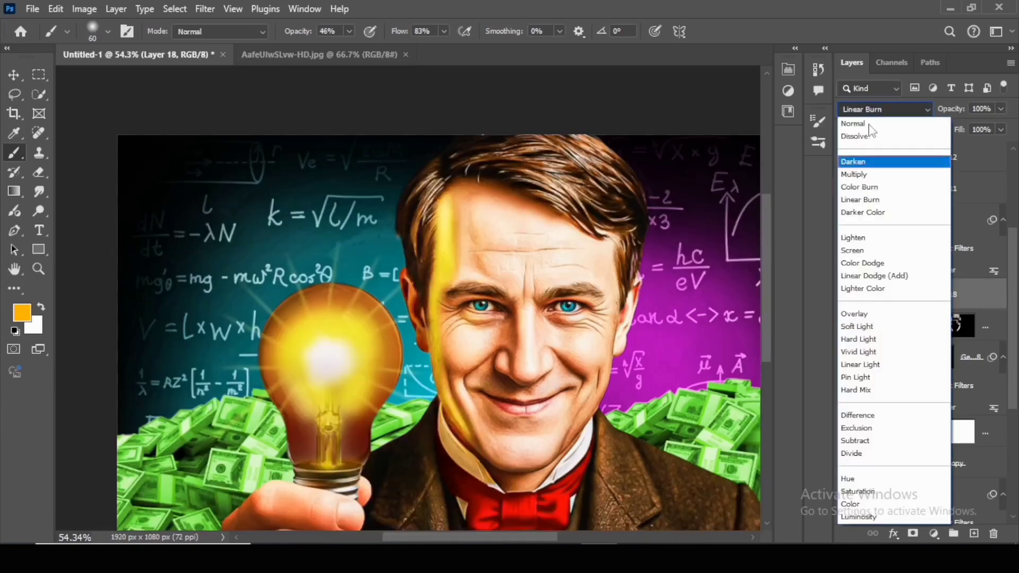
# - Keep the glow layer at Normal with 77% fill and tint the nose's bulb side on a new clipped layer with a 30 px brush at 46% opacity
pyautogui.click(871, 107)
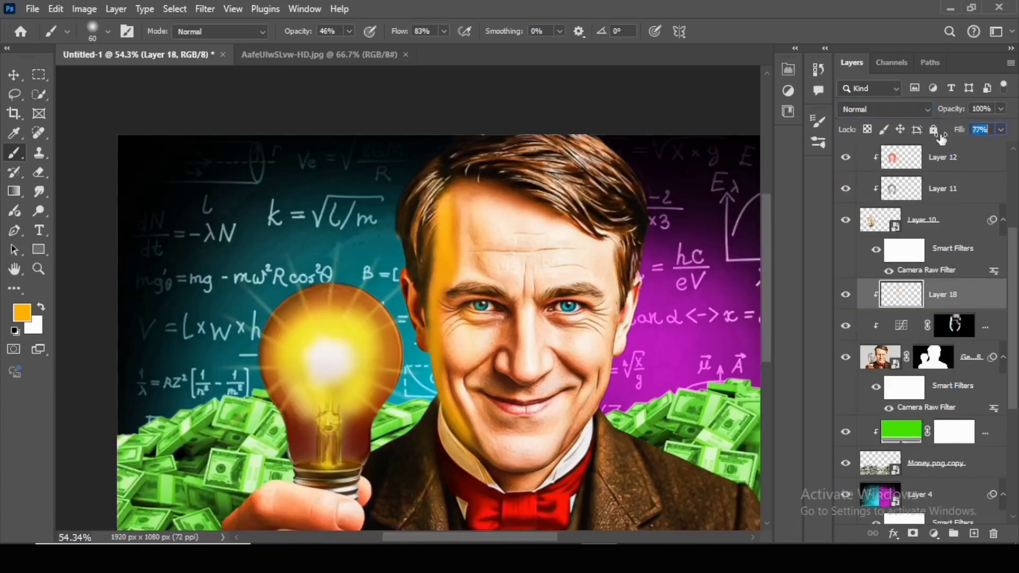
pyautogui.press('Down')
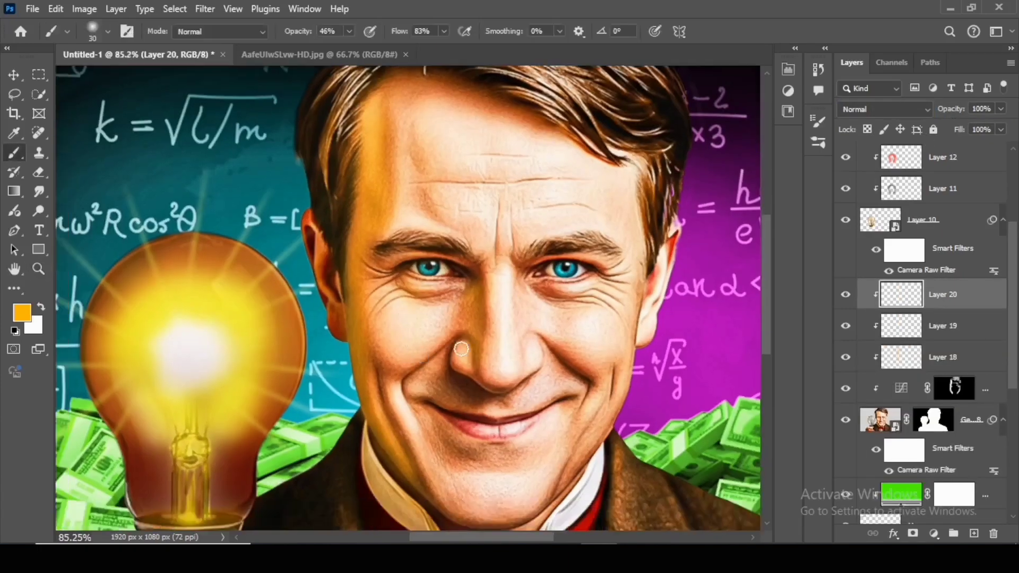
pyautogui.moveTo(461, 348); pyautogui.dragTo(2, 327)
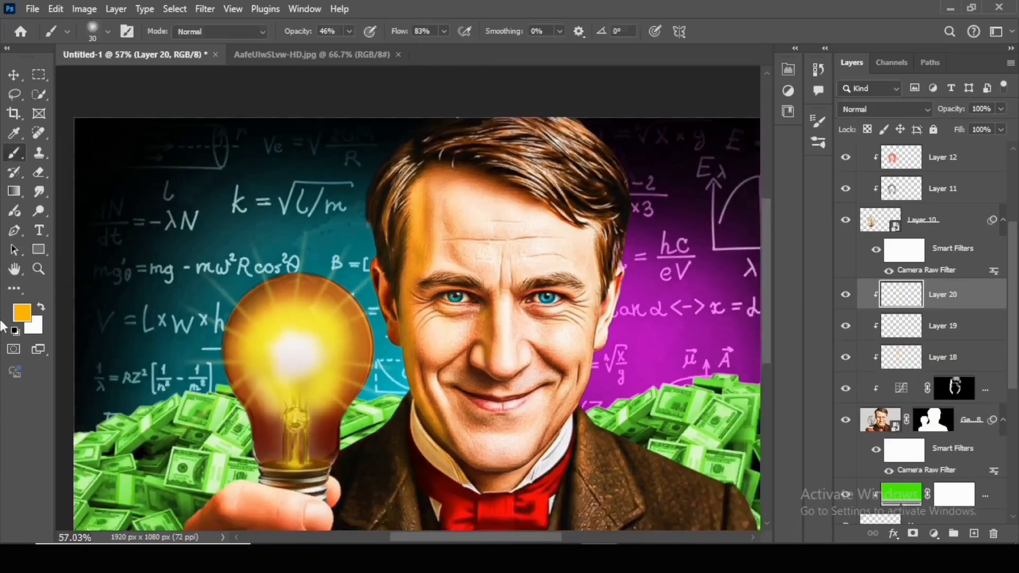
# - Try an ffb400 orange strip down the bulb-side temple and cheek with a 40 px brush at 100% opacity and flow
pyautogui.click(32, 317)
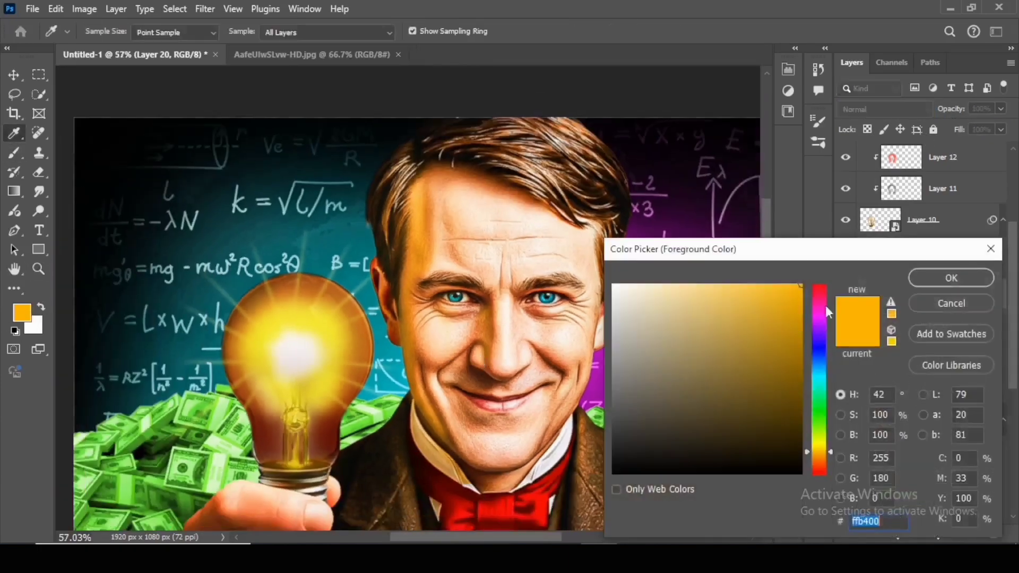
pyautogui.click(951, 278)
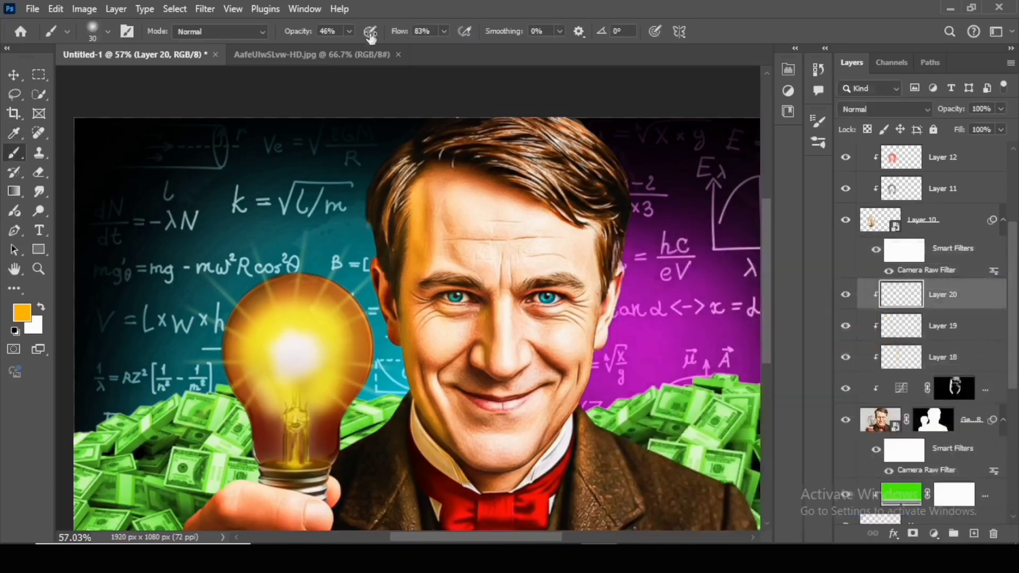
pyautogui.press('[')
pyautogui.press('[')
pyautogui.moveTo(405, 285)
pyautogui.mouseDown()
pyautogui.moveTo(417, 369)
pyautogui.moveTo(391, 324)
pyautogui.mouseUp()
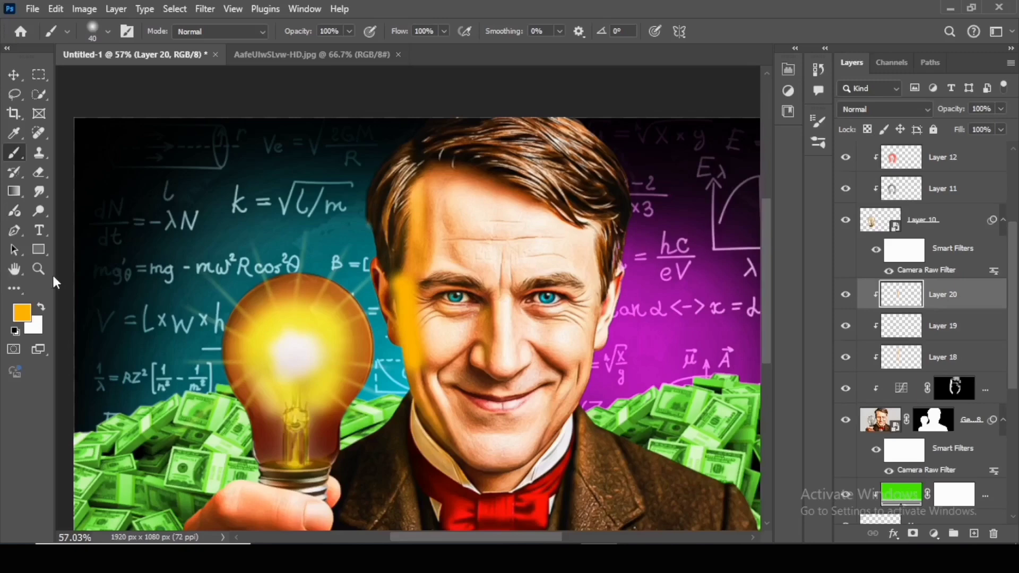
# - Pick a darker amber and paint a 40 px strip down the bulb-side temple and cheek at 100% opacity
pyautogui.click(23, 313)
pyautogui.click(801, 302)
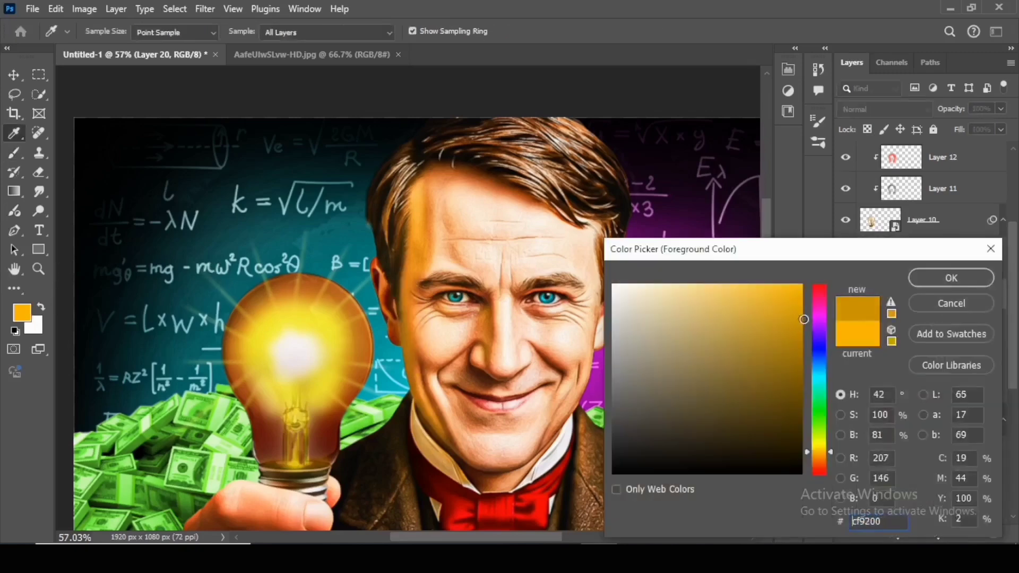
pyautogui.click(952, 278)
pyautogui.moveTo(406, 281); pyautogui.dragTo(410, 374)
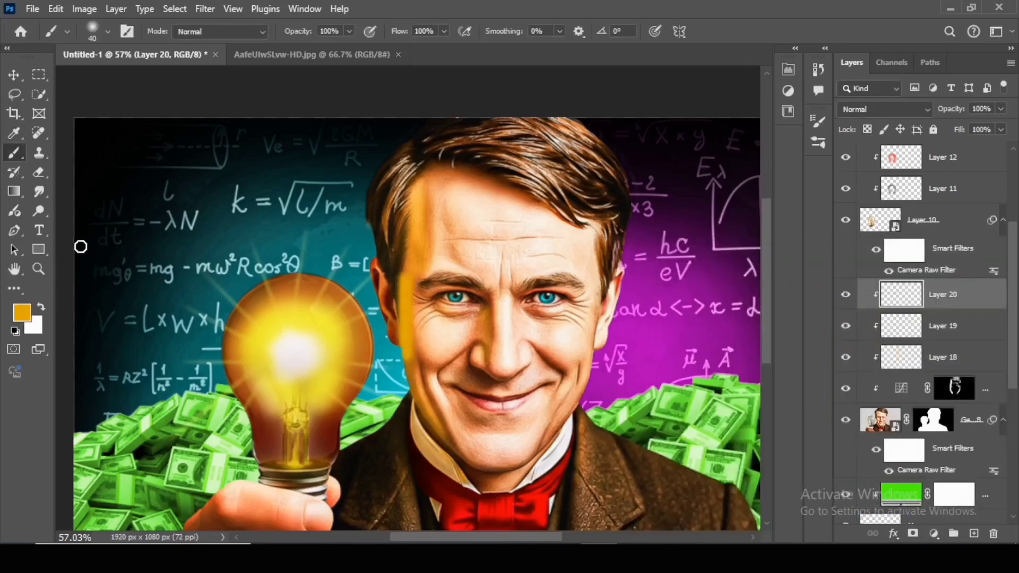
# - Smudge the amber strip along the bulb-side edge of the face with an 80 px brush at 67% strength
pyautogui.click(39, 191)
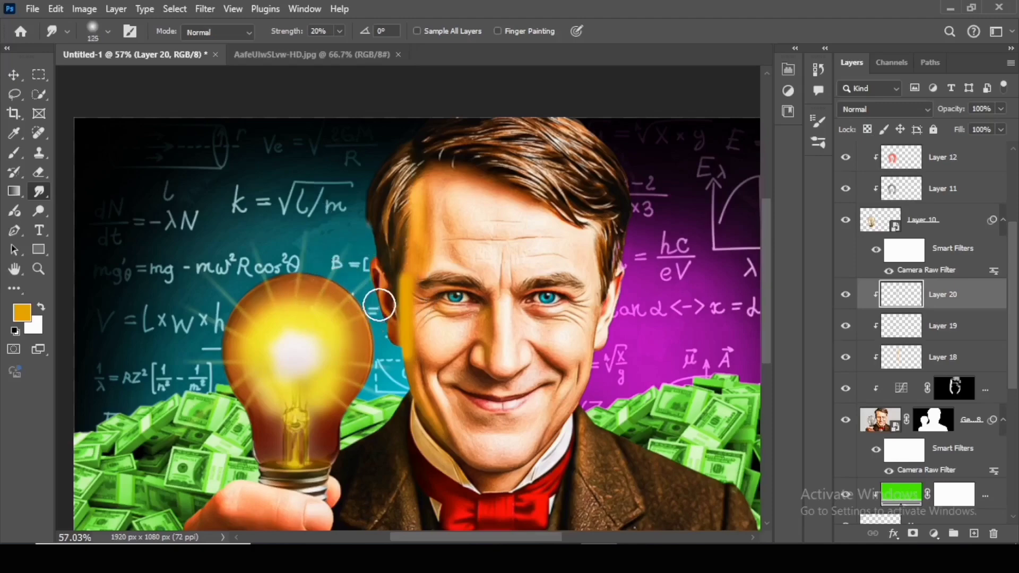
pyautogui.press('z')
pyautogui.moveTo(400, 314); pyautogui.dragTo(424, 314)
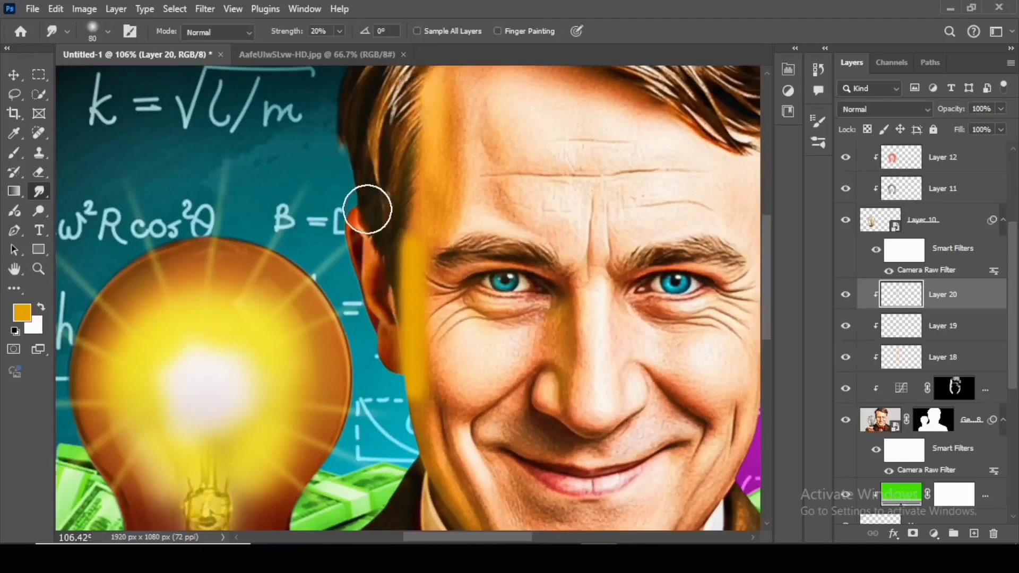
pyautogui.moveTo(272, 29); pyautogui.dragTo(298, 32)
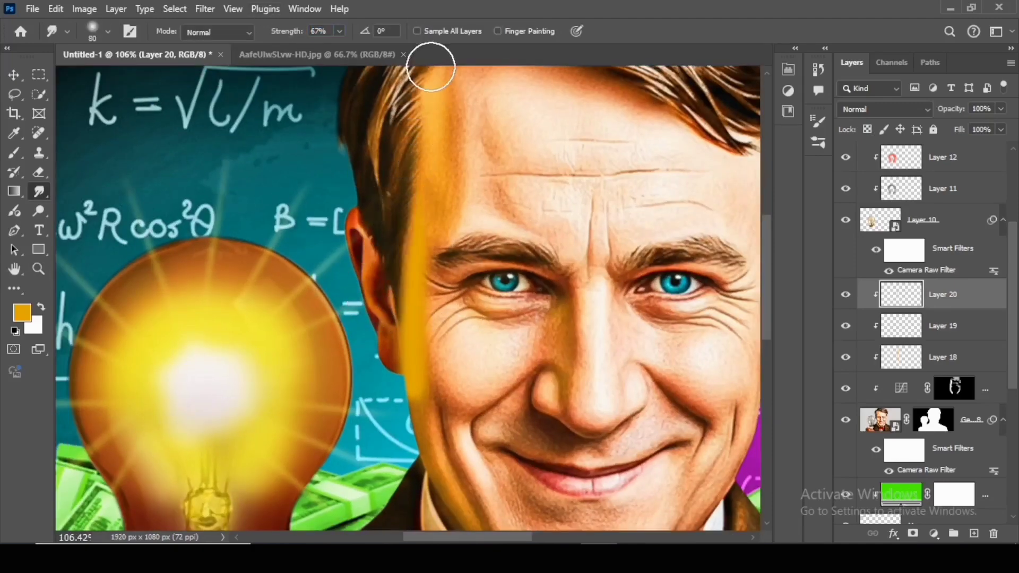
pyautogui.scroll(-3, 352, 197)
pyautogui.scroll(3, 436, 388)
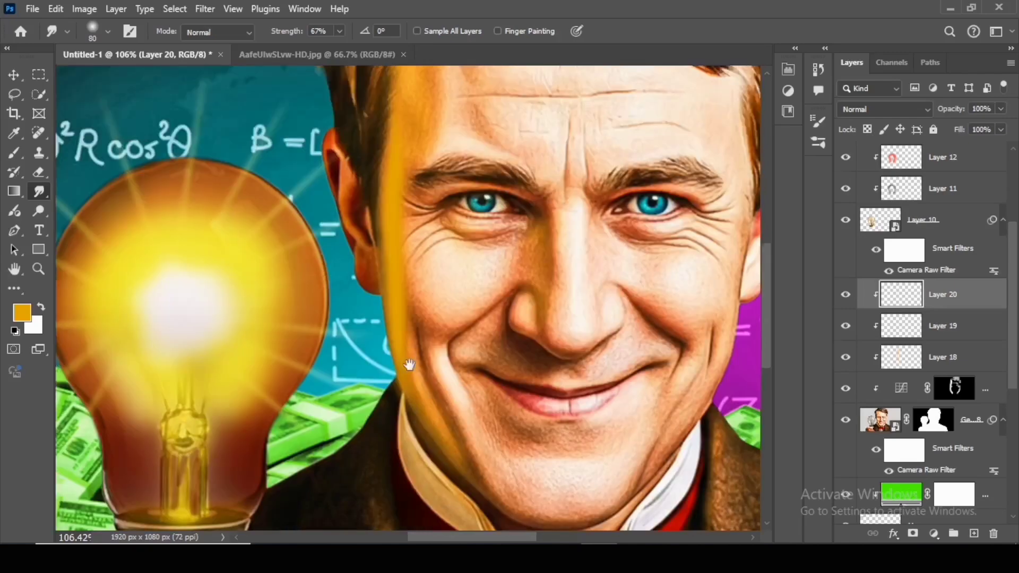
pyautogui.scroll(-3, 478, 401)
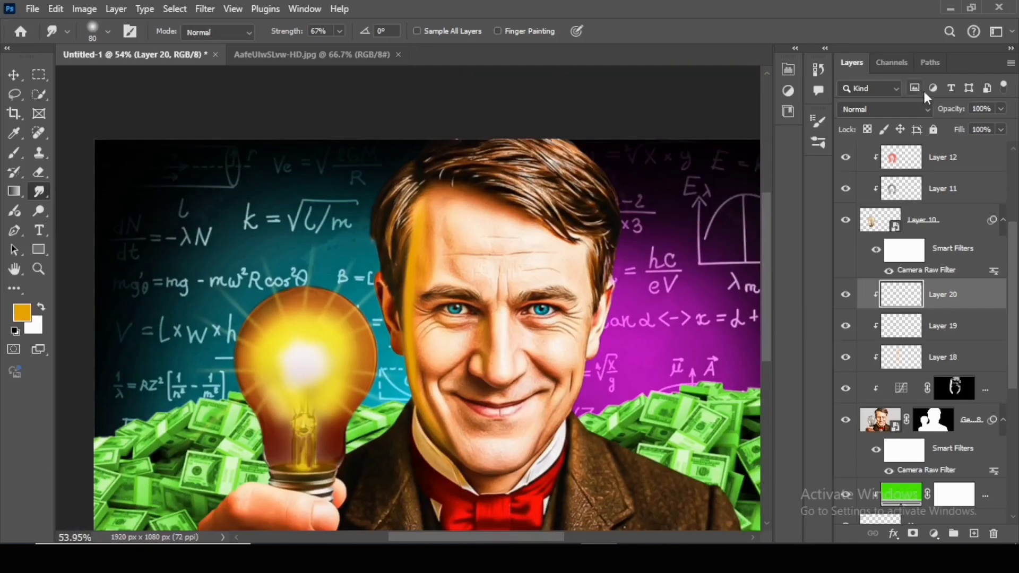
pyautogui.click(920, 113)
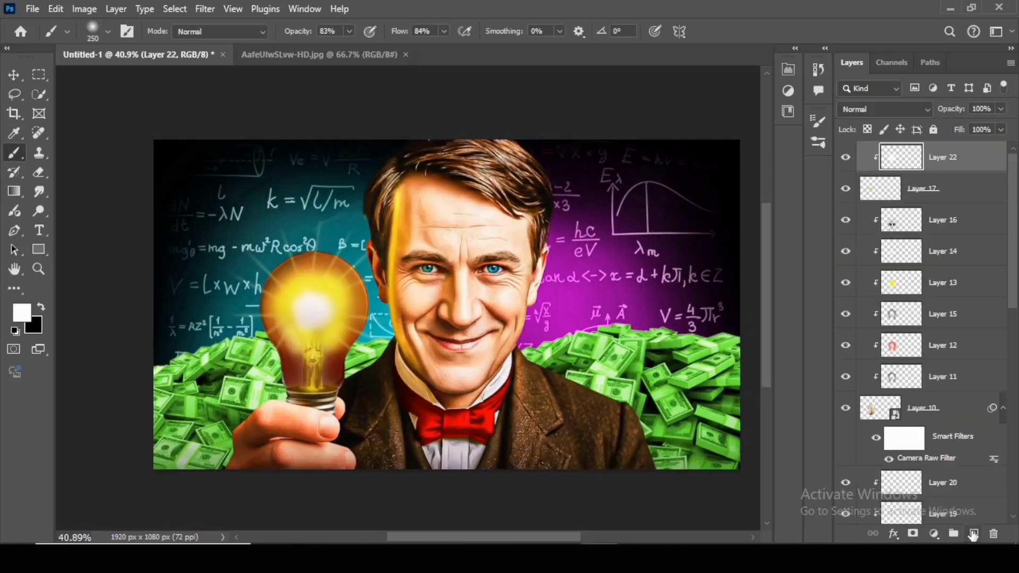
# - Add a new top layer and darken the image's lower edge in black with a 500 px soft brush at 83% opacity and 84% flow
pyautogui.click(973, 534)
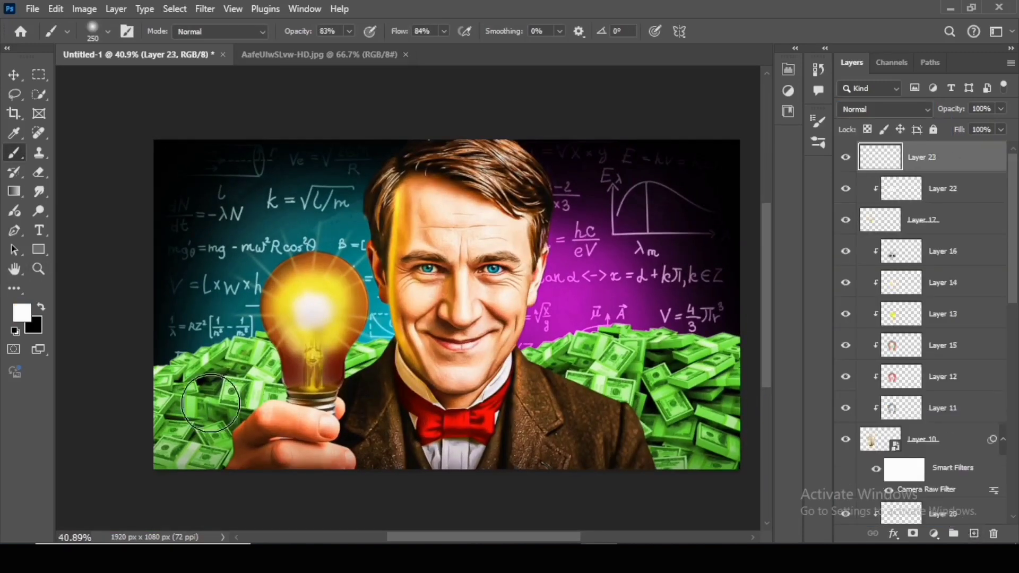
pyautogui.press('x')
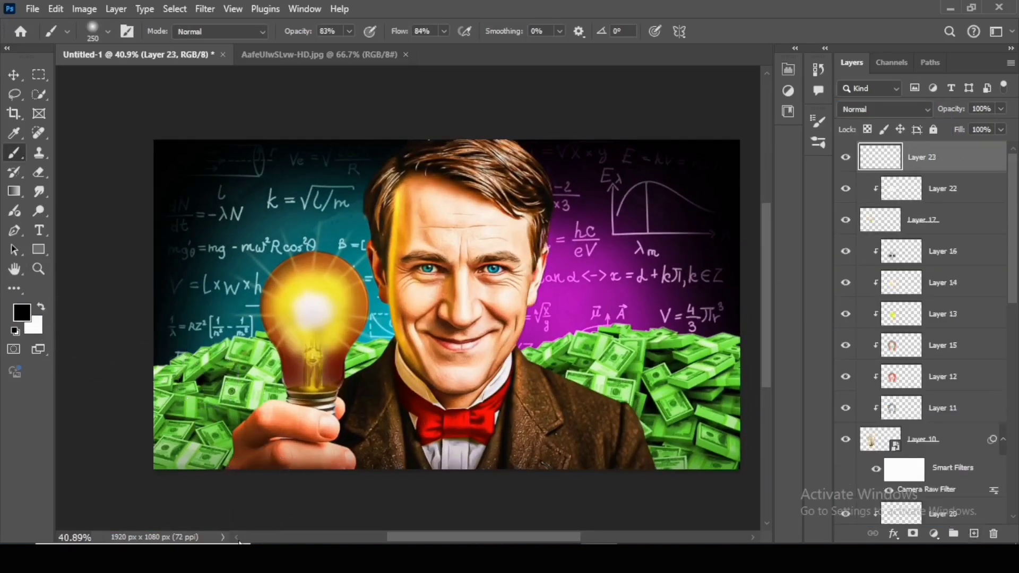
pyautogui.press(']')
pyautogui.press(']')
pyautogui.press(']')
pyautogui.moveTo(312, 424); pyautogui.dragTo(292, 370)
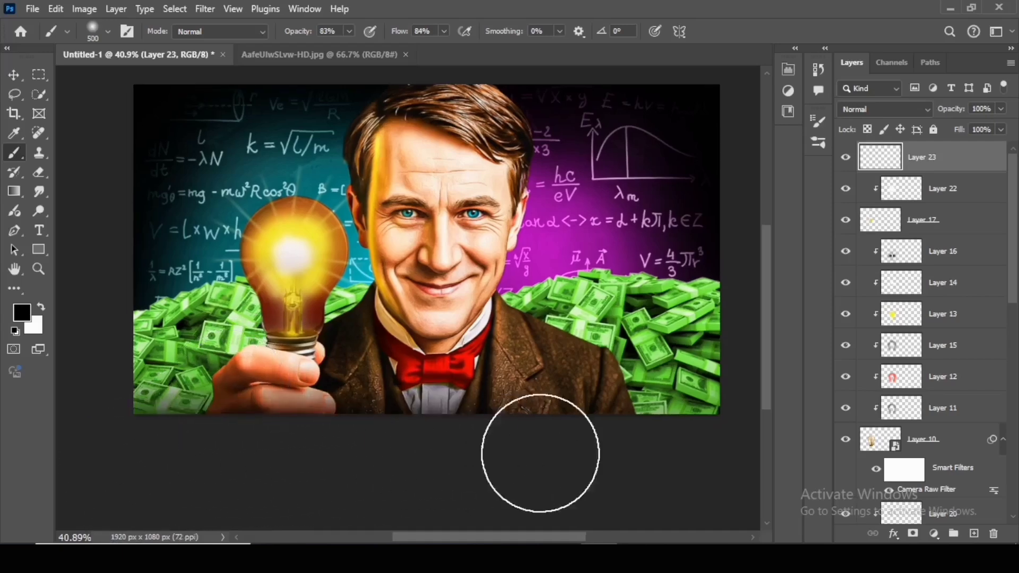
pyautogui.scroll(-2, 357, 387)
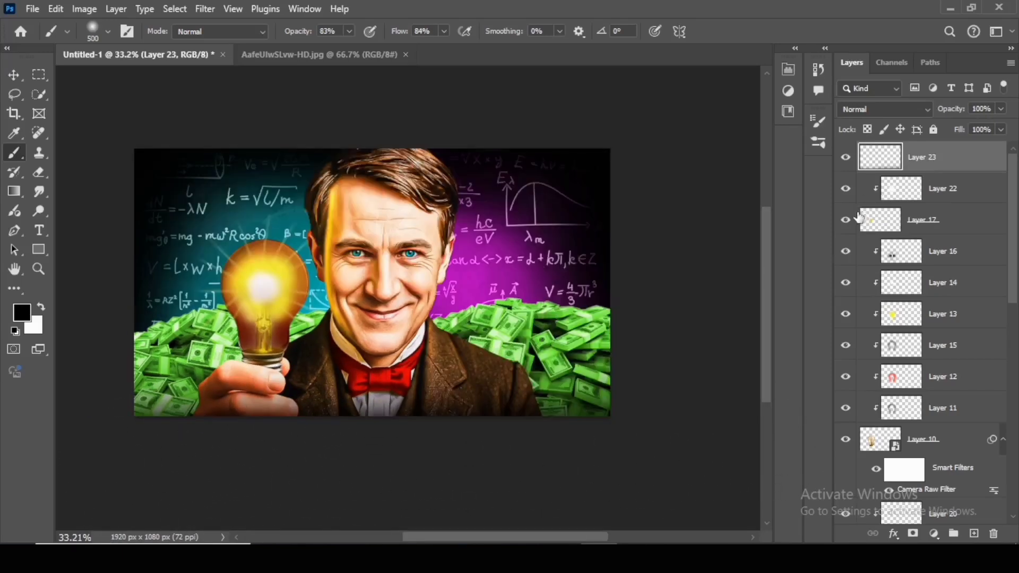
# - Stamp all visible layers into a new top layer and convert it to a smart object
pyautogui.hotkey('ctrl', 'shift', 'alt', 'e')
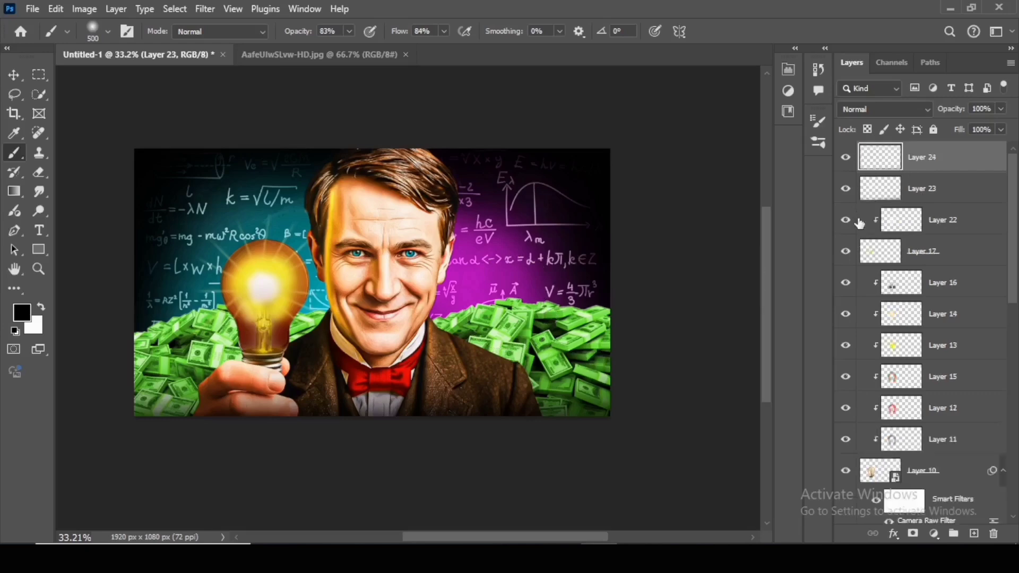
pyautogui.rightClick(974, 163)
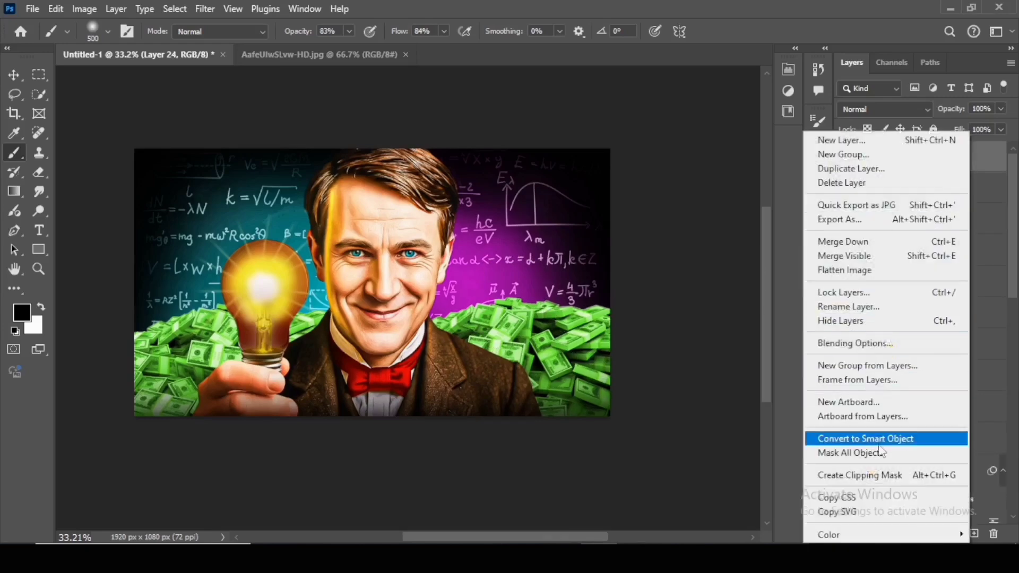
pyautogui.click(865, 439)
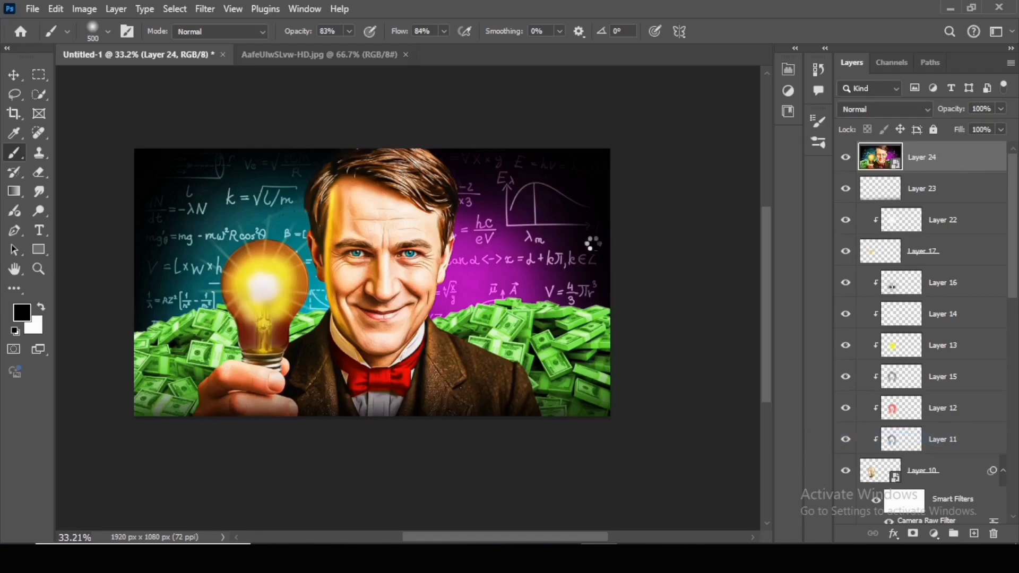
# - Open the Camera Raw filter on the merged layer and adjust its light settings
pyautogui.hotkey('ctrl', 'shift', 'a')
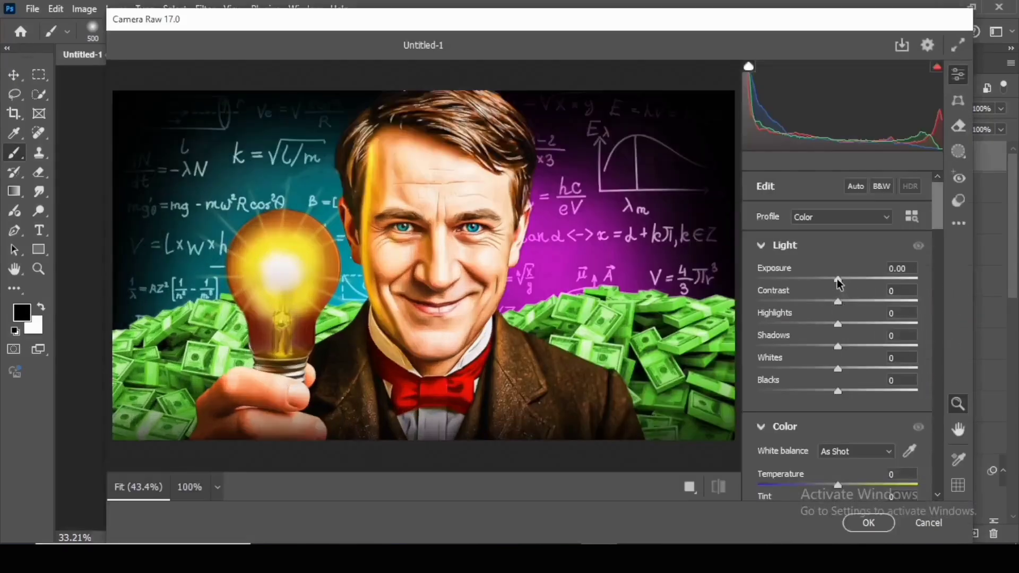
pyautogui.moveTo(838, 280); pyautogui.dragTo(843, 365)
pyautogui.scroll(-2, 836, 395)
pyautogui.scroll(-2, 842, 397)
pyautogui.scroll(-2, 839, 372)
pyautogui.scroll(-5, 837, 404)
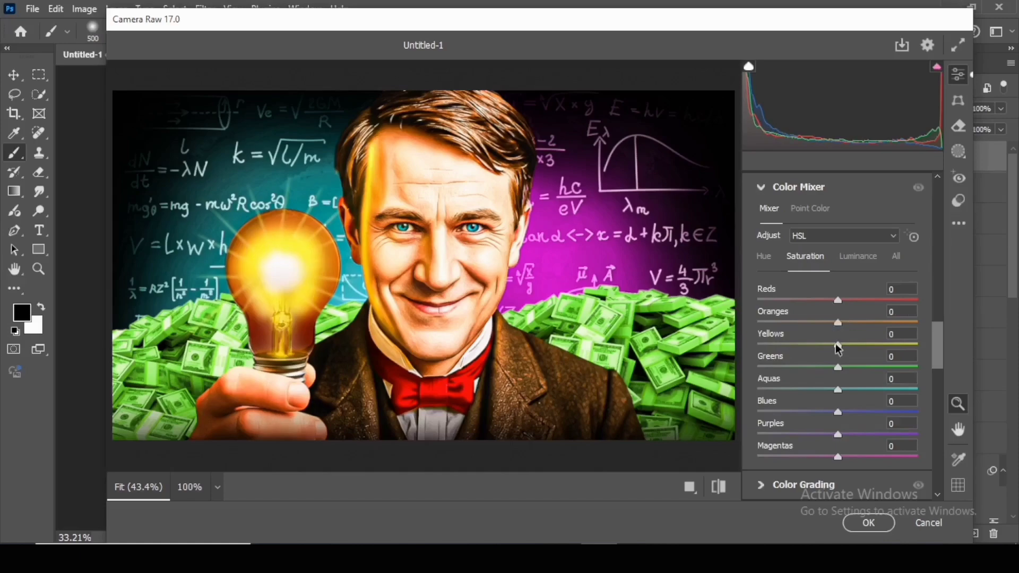
# - Set the Camera Raw sharpening to 12 and apply the filter to the merged layer
pyautogui.scroll(-4, 836, 345)
pyautogui.moveTo(758, 371); pyautogui.dragTo(771, 372)
pyautogui.click(446, 282)
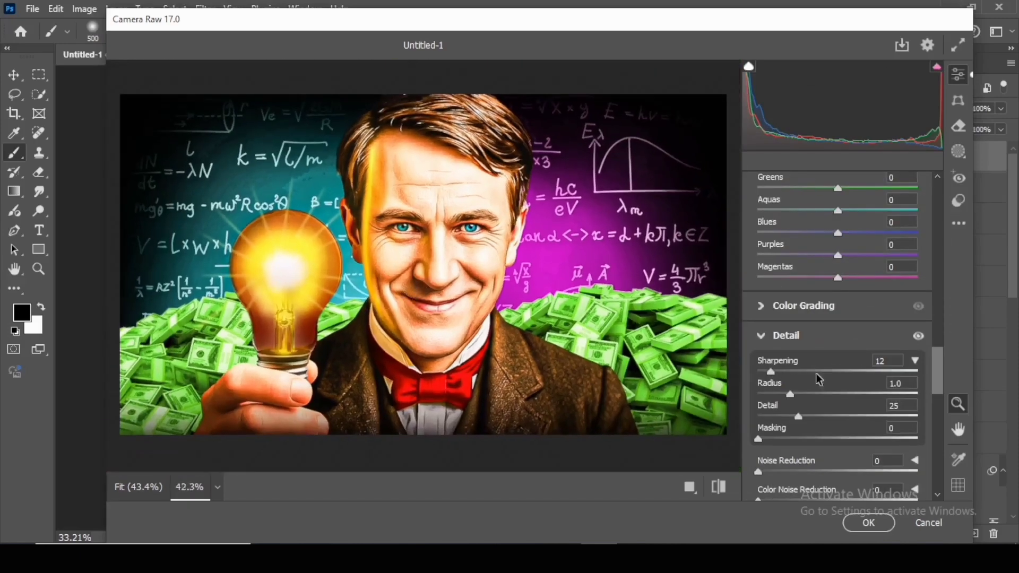
pyautogui.press('Return')
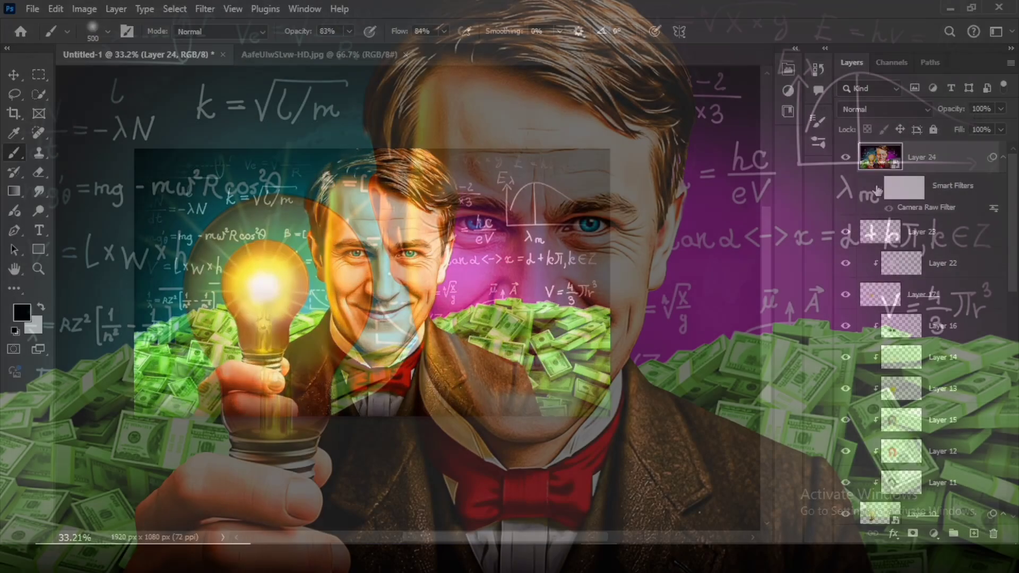